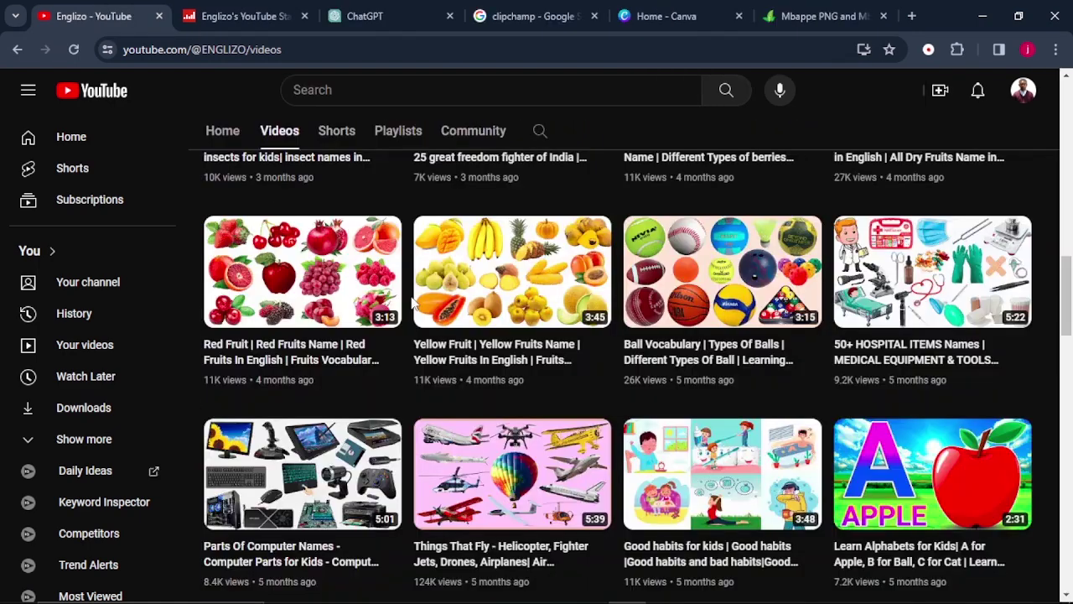
Switch to ChatGPT and send the prompt "Give me four main types of transport".
{"action": "left_click", "coordinate": [364, 16]}
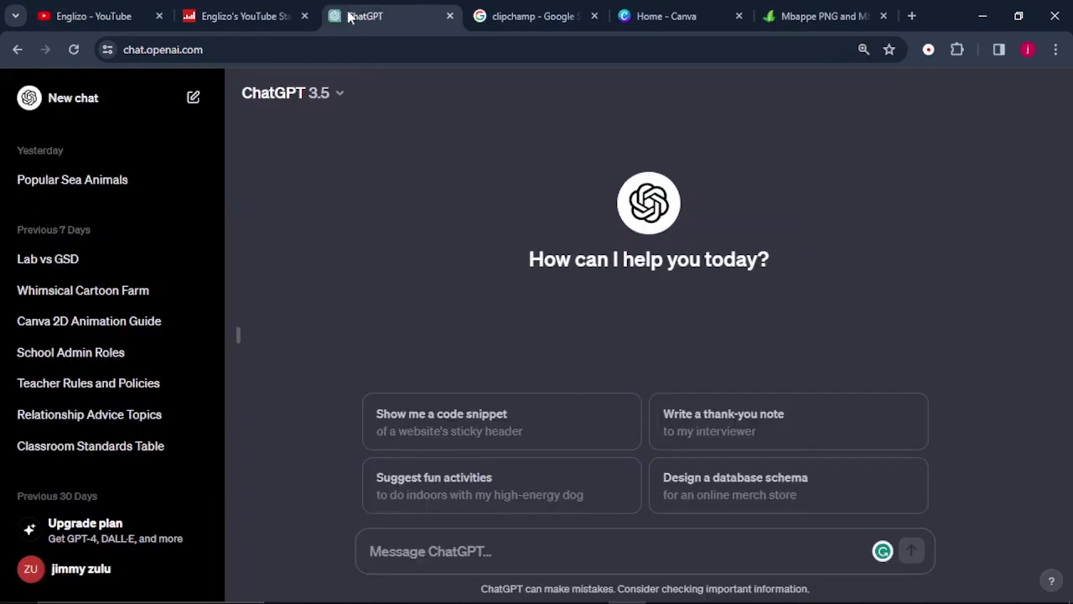
{"action": "left_click", "coordinate": [491, 558]}
{"action": "type", "text": "Give me four main types of transport"}
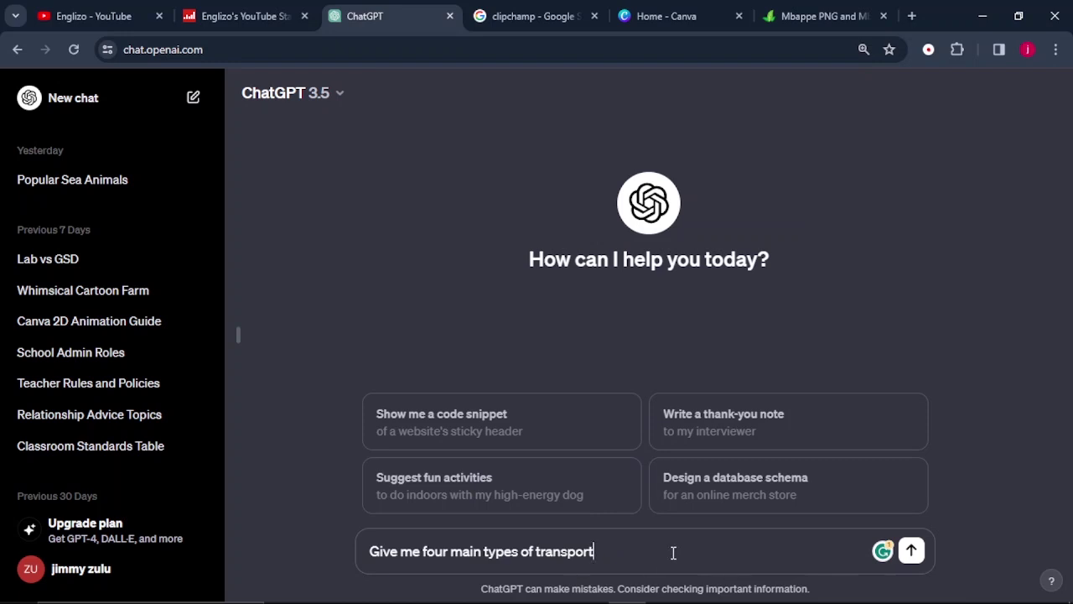
{"action": "key", "text": "Return"}
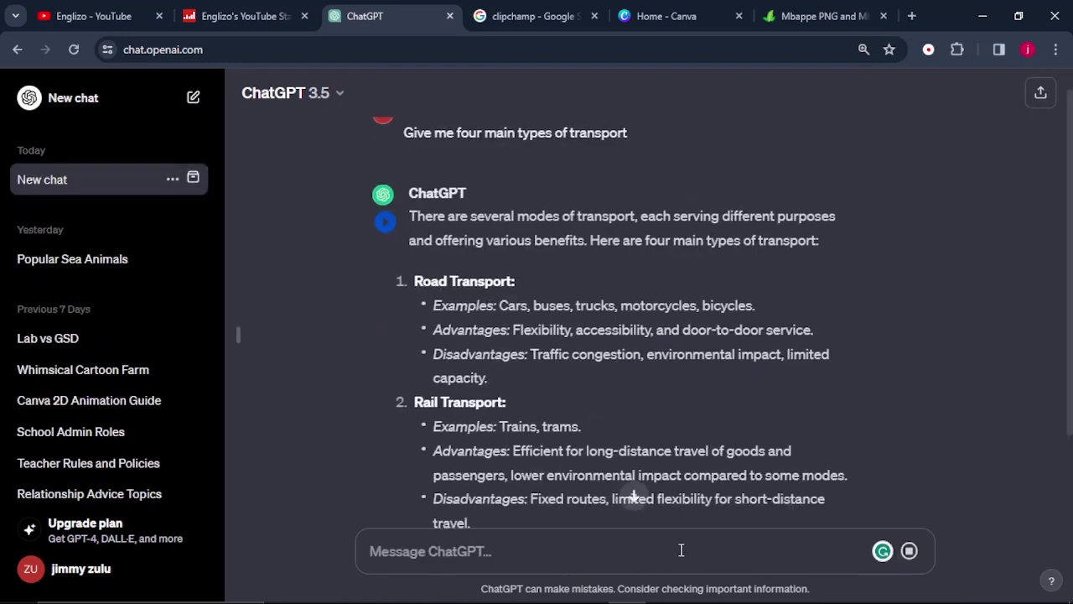
Read through the answer's four transport types with their examples, advantages and disadvantages.
{"action": "scroll", "coordinate": [497, 320], "scroll_direction": "down", "scroll_amount": 4}
{"action": "scroll", "coordinate": [499, 322], "scroll_direction": "down", "scroll_amount": 1}
{"action": "scroll", "coordinate": [499, 322], "scroll_direction": "up", "scroll_amount": 5}
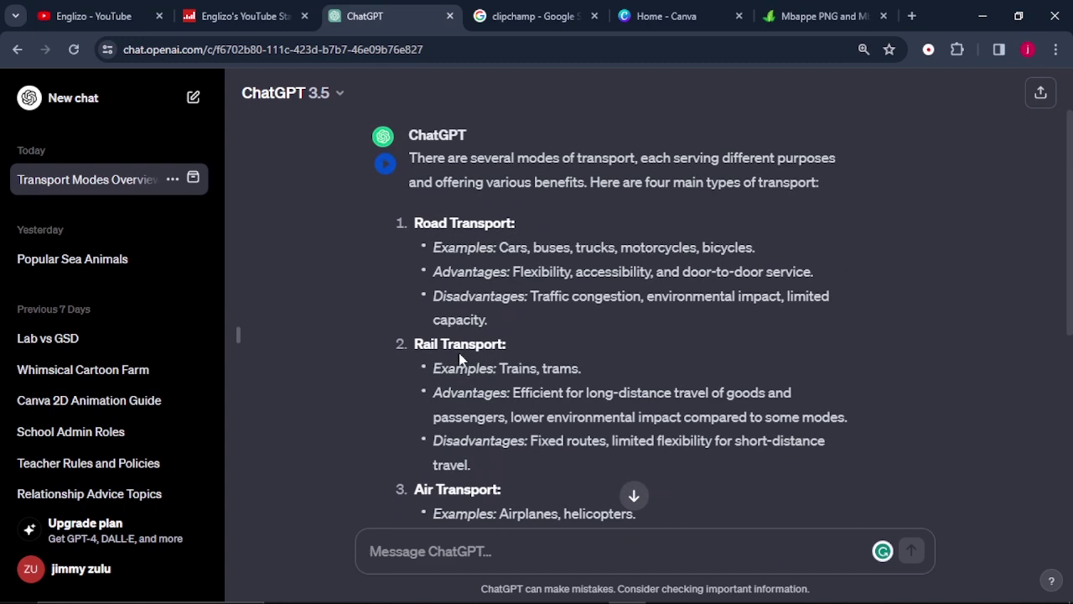
{"action": "scroll", "coordinate": [517, 374], "scroll_direction": "down", "scroll_amount": 1}
{"action": "scroll", "coordinate": [604, 335], "scroll_direction": "down", "scroll_amount": 3}
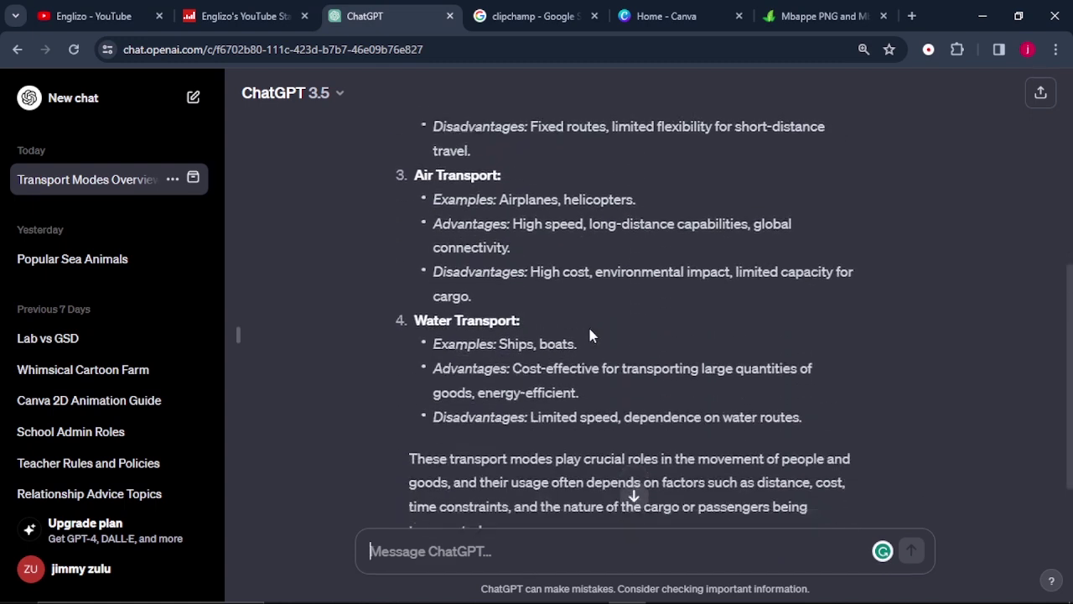
{"action": "scroll", "coordinate": [394, 339], "scroll_direction": "up", "scroll_amount": 5}
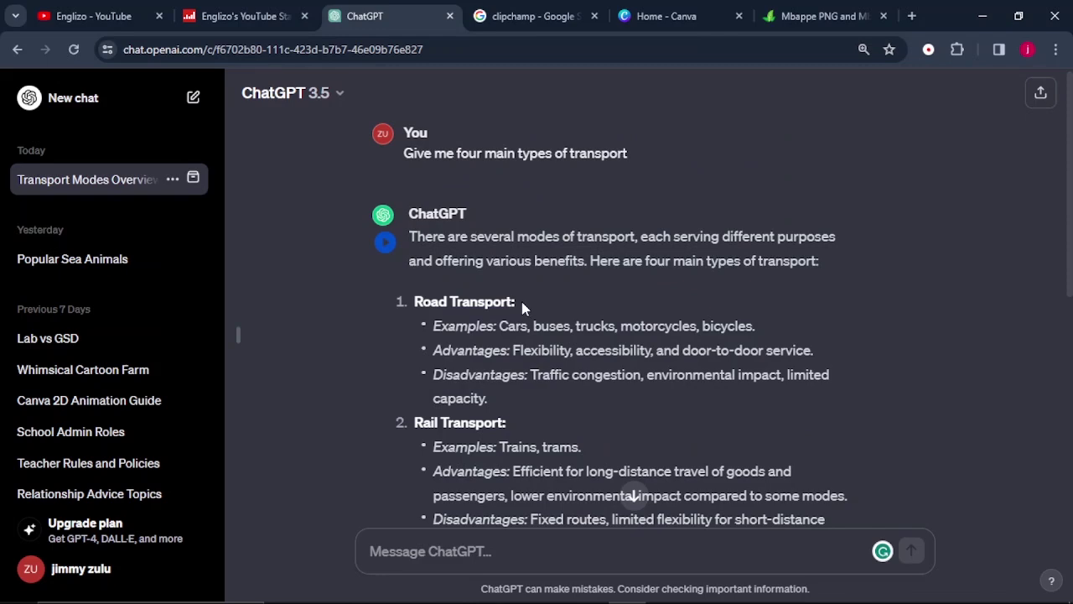
{"action": "scroll", "coordinate": [426, 314], "scroll_direction": "down", "scroll_amount": 4}
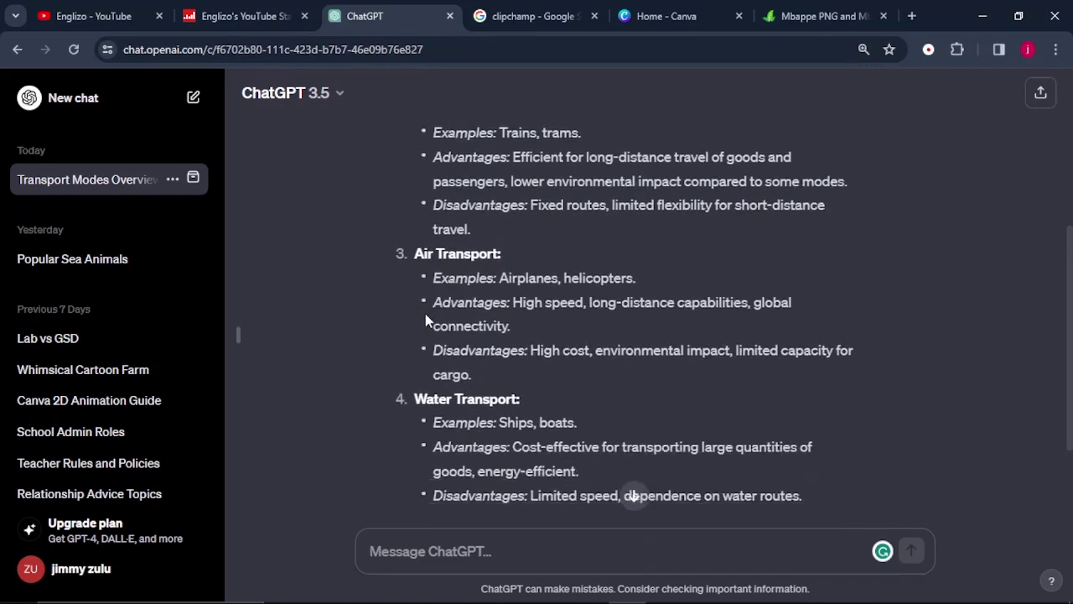
{"action": "scroll", "coordinate": [426, 314], "scroll_direction": "up", "scroll_amount": 4}
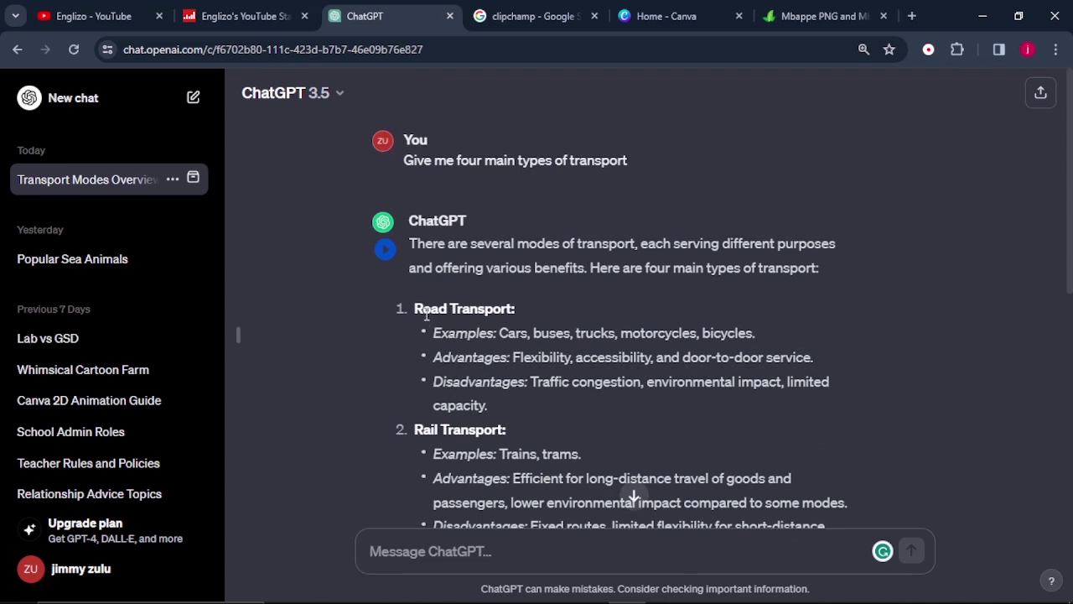
Send the follow-up prompt "Make each type of transport a simple lesson format for kids and only include 5 examples for each type.".
{"action": "scroll", "coordinate": [426, 313], "scroll_direction": "down", "scroll_amount": 5}
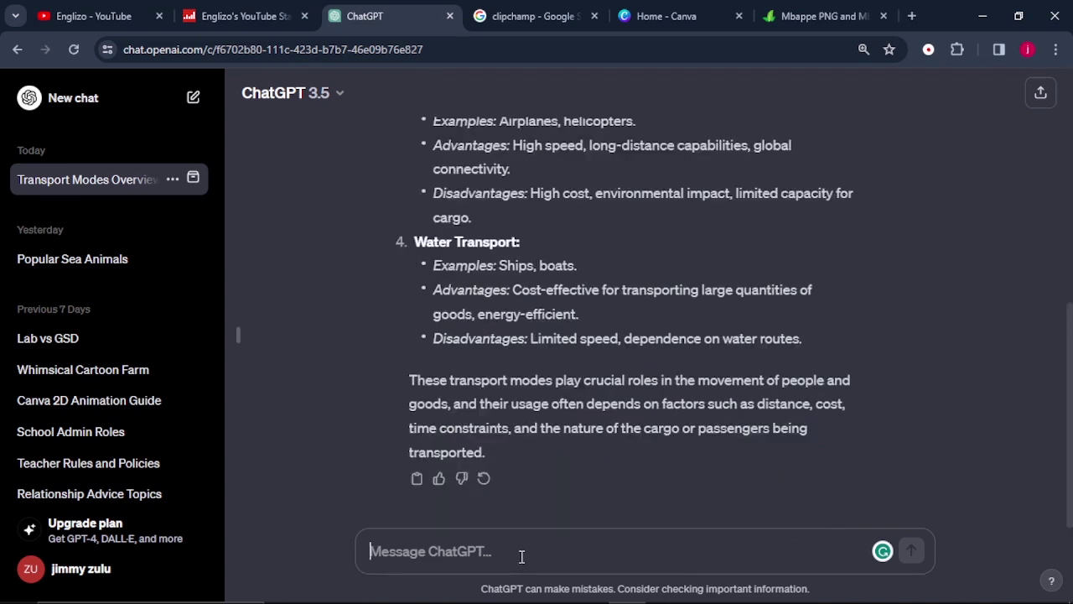
{"action": "type", "text": "Make each type of transport a simple lesson format for kids and only include 5 examples for each type."}
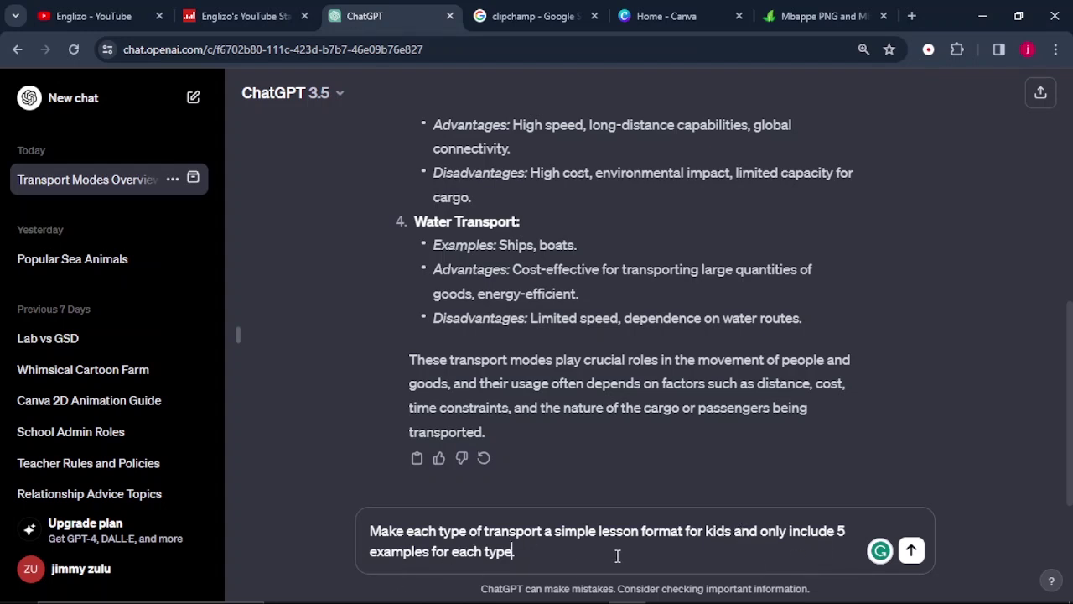
{"action": "key", "text": "Return"}
Review the generated kids' lessons for road, rail, air and water transport and the examples given in each.
{"action": "scroll", "coordinate": [370, 141], "scroll_direction": "up", "scroll_amount": 3}
{"action": "scroll", "coordinate": [370, 141], "scroll_direction": "down", "scroll_amount": 2}
{"action": "scroll", "coordinate": [370, 143], "scroll_direction": "down", "scroll_amount": 1}
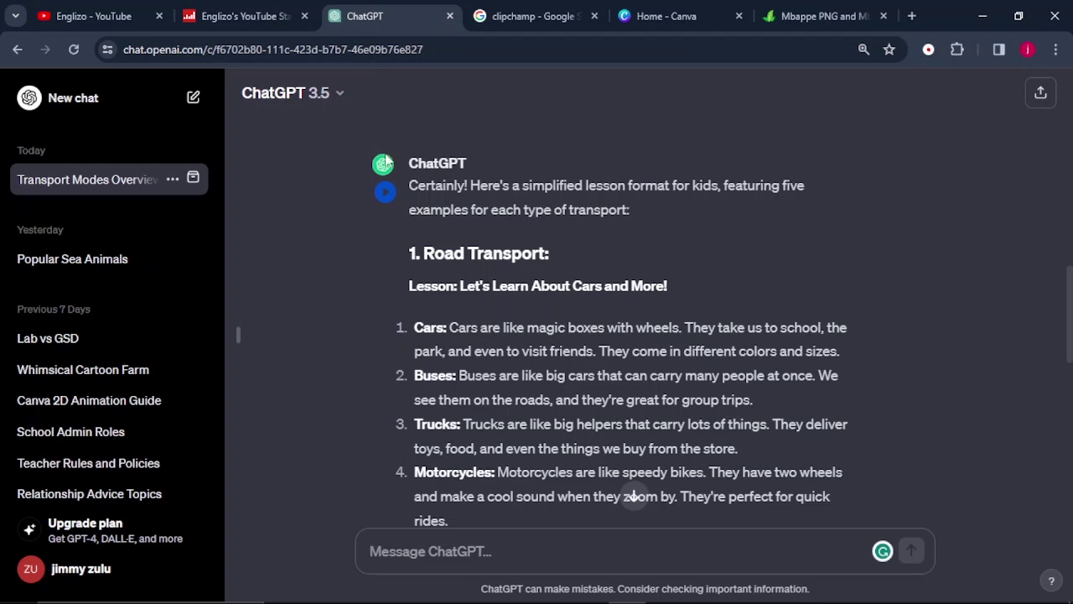
{"action": "scroll", "coordinate": [451, 196], "scroll_direction": "down", "scroll_amount": 2}
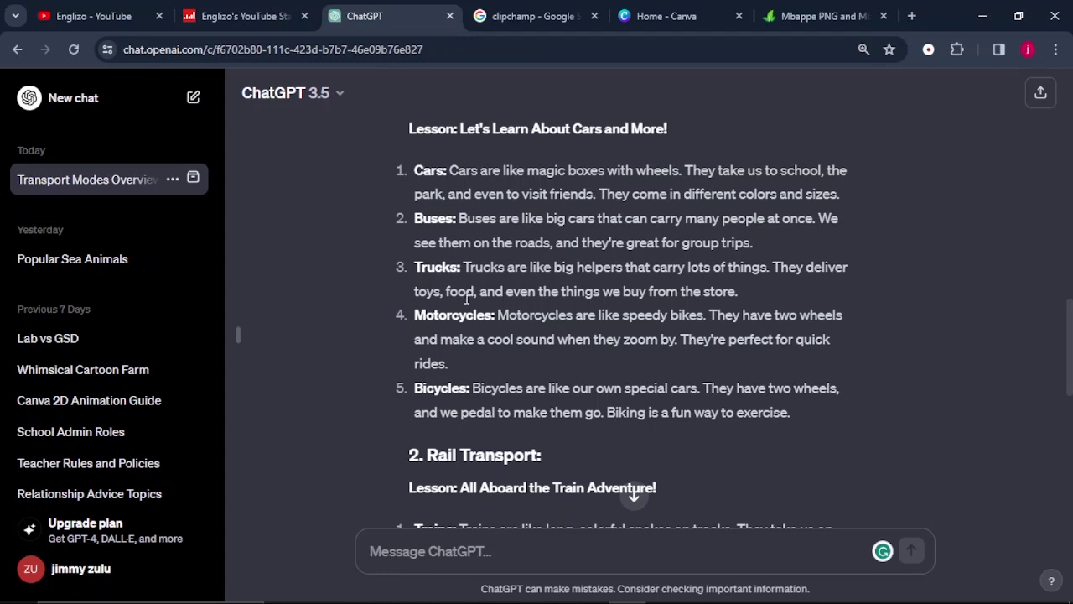
{"action": "scroll", "coordinate": [467, 315], "scroll_direction": "up", "scroll_amount": 1}
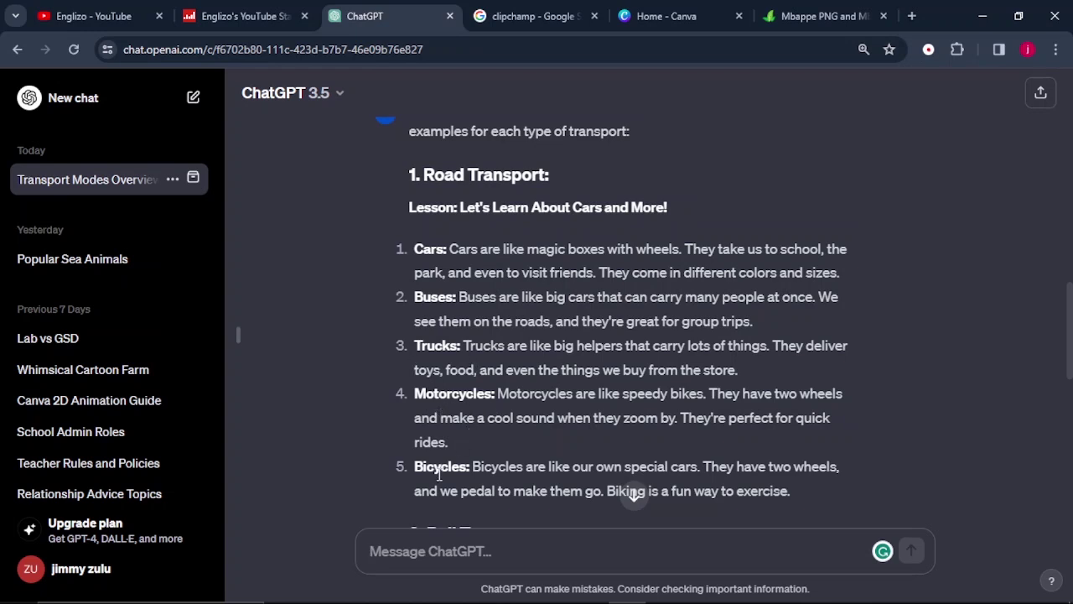
{"action": "scroll", "coordinate": [504, 423], "scroll_direction": "down", "scroll_amount": 1}
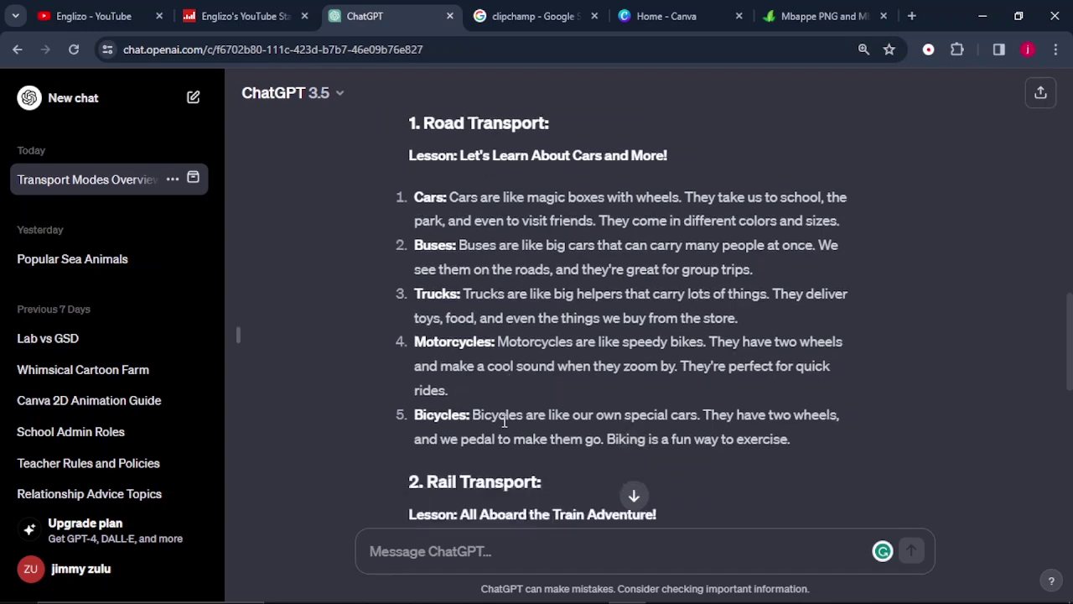
{"action": "scroll", "coordinate": [463, 184], "scroll_direction": "down", "scroll_amount": 3}
{"action": "scroll", "coordinate": [468, 250], "scroll_direction": "up", "scroll_amount": 1}
{"action": "scroll", "coordinate": [570, 411], "scroll_direction": "down", "scroll_amount": 1}
{"action": "scroll", "coordinate": [571, 411], "scroll_direction": "down", "scroll_amount": 2}
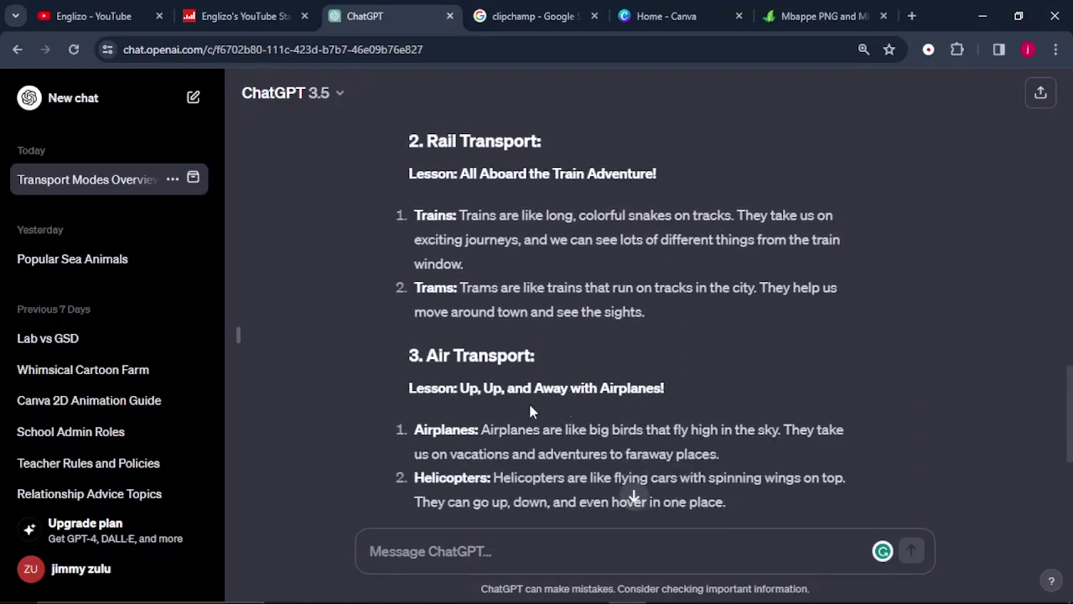
{"action": "scroll", "coordinate": [537, 415], "scroll_direction": "down", "scroll_amount": 2}
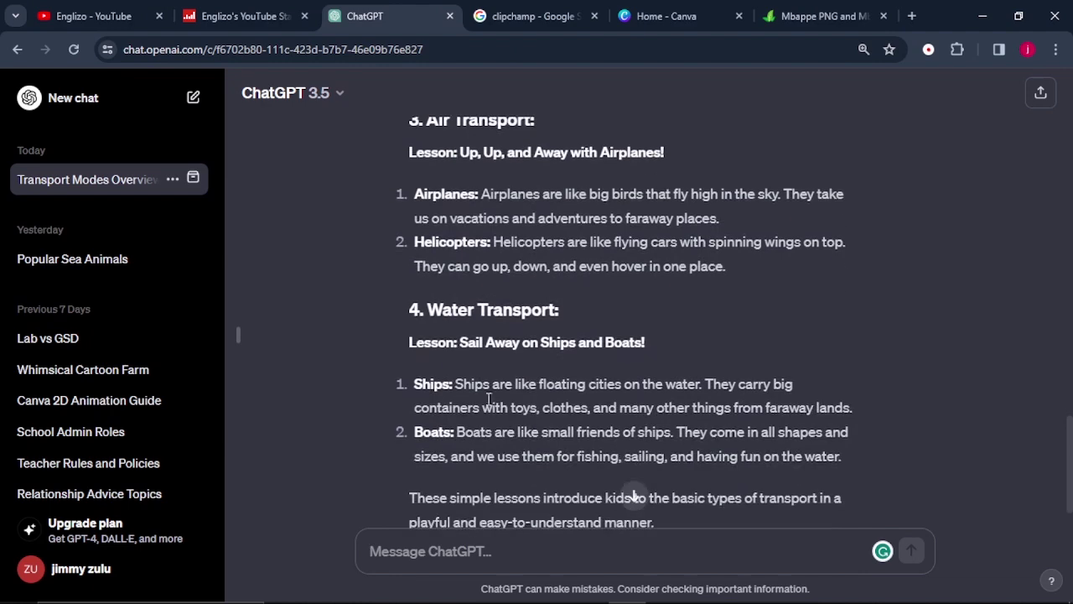
{"action": "scroll", "coordinate": [493, 374], "scroll_direction": "up", "scroll_amount": 6}
{"action": "scroll", "coordinate": [495, 369], "scroll_direction": "up", "scroll_amount": 3}
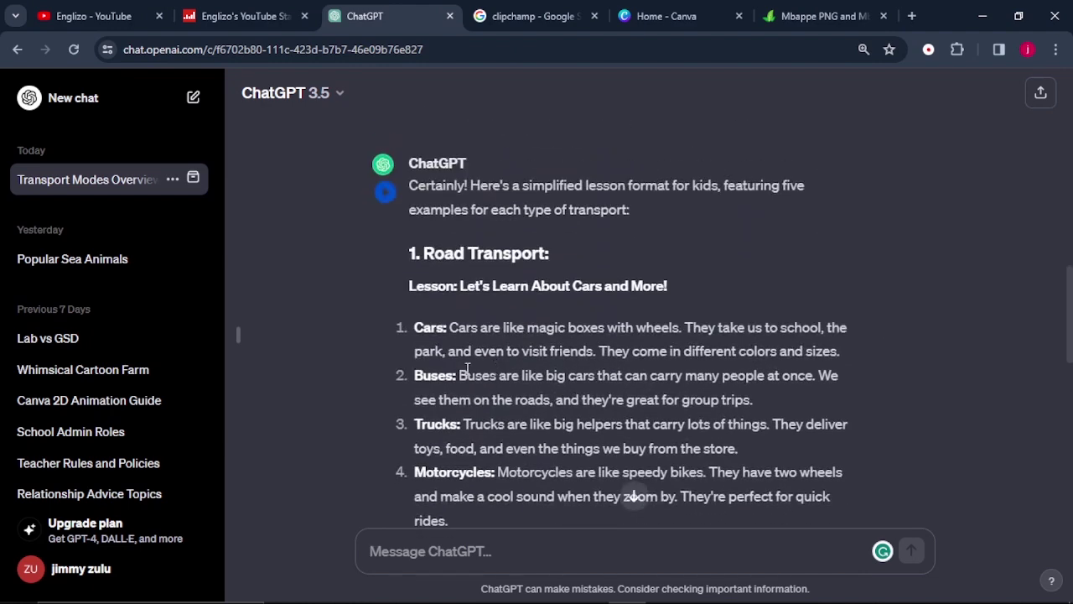
{"action": "scroll", "coordinate": [485, 369], "scroll_direction": "down", "scroll_amount": 1}
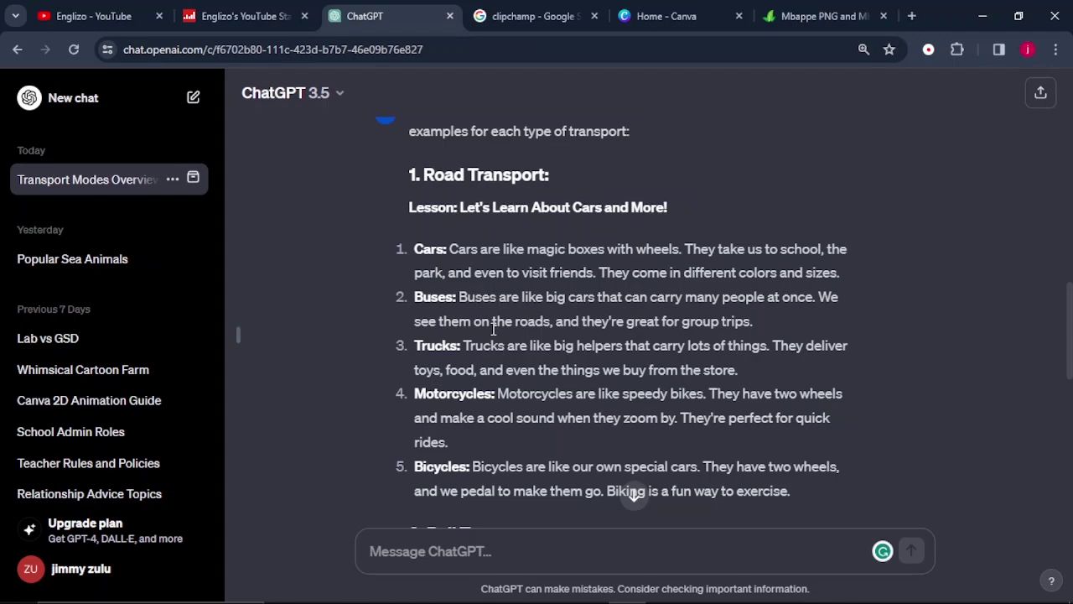
{"action": "scroll", "coordinate": [483, 286], "scroll_direction": "down", "scroll_amount": 2}
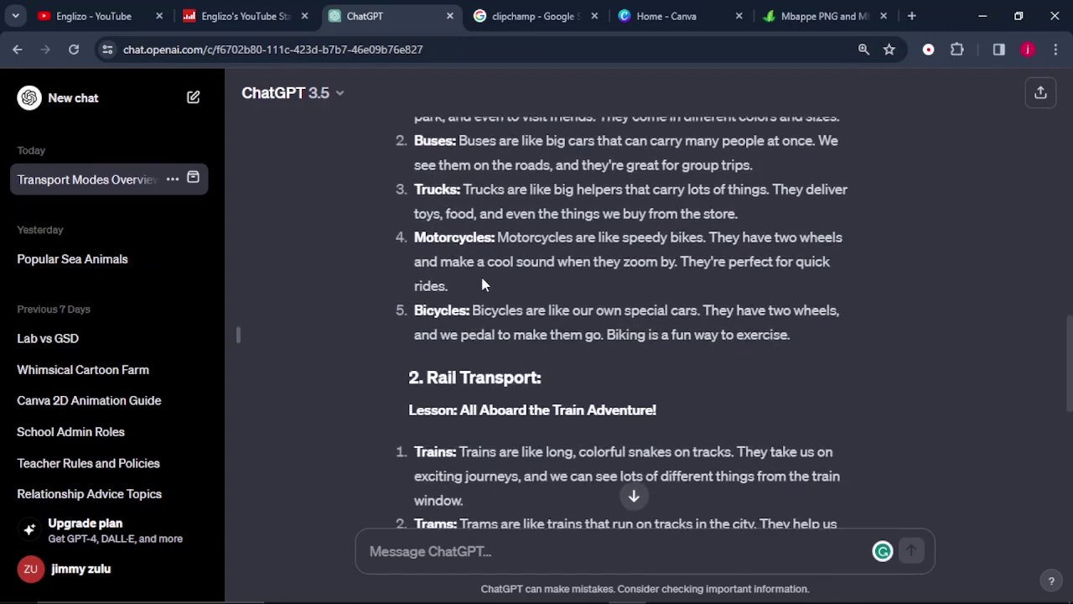
{"action": "scroll", "coordinate": [483, 285], "scroll_direction": "up", "scroll_amount": 1}
{"action": "scroll", "coordinate": [483, 285], "scroll_direction": "up", "scroll_amount": 1}
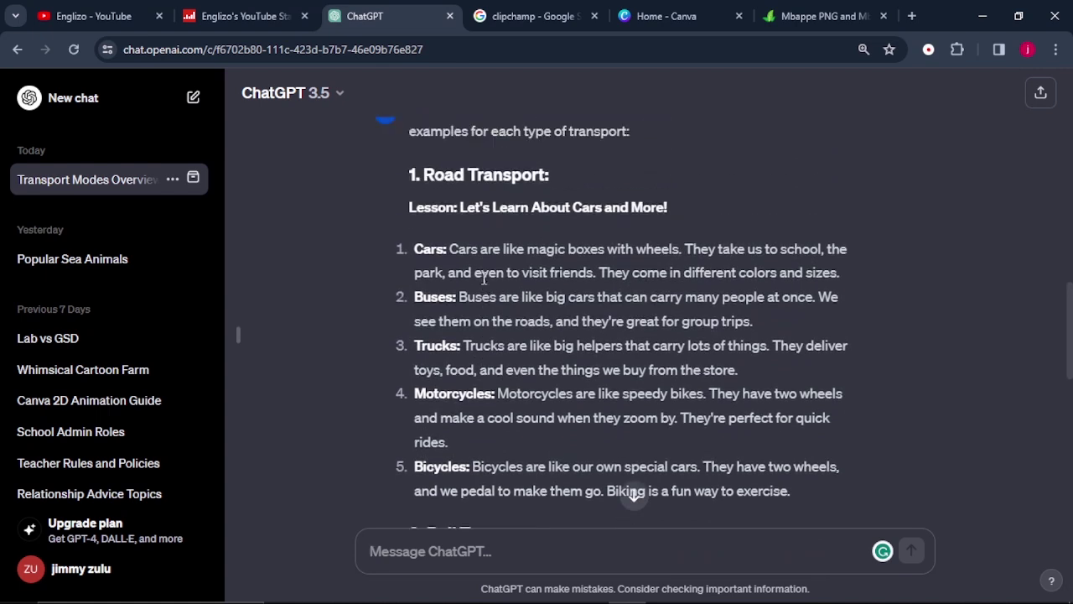
Copy the Road Transport lesson's list from Cars through Bicycles, including the descriptions.
{"action": "left_click_drag", "start_coordinate": [412, 252], "coordinate": [809, 497]}
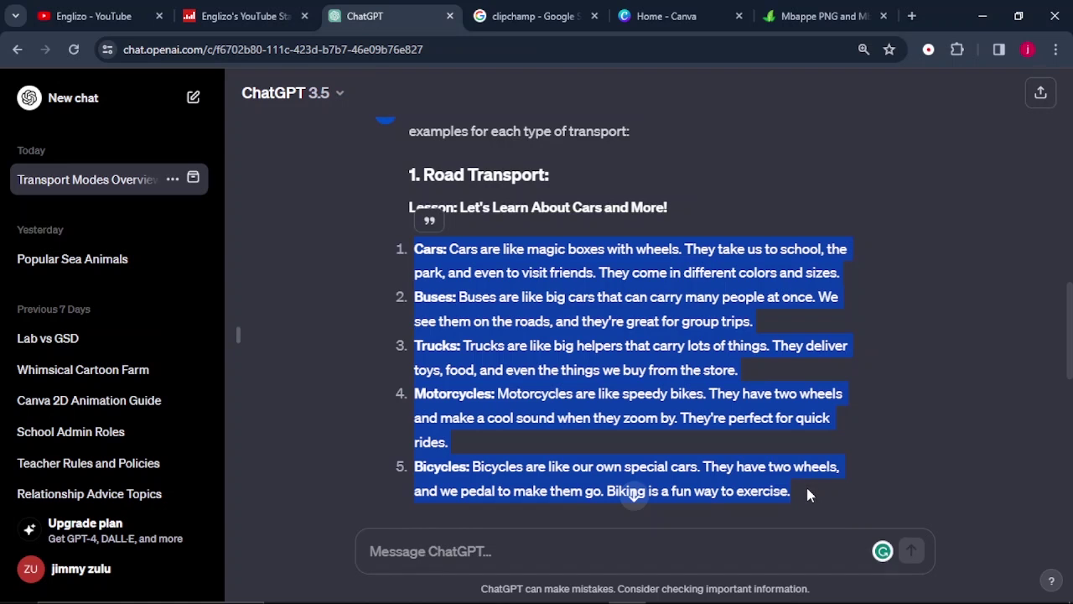
{"action": "right_click", "coordinate": [542, 343]}
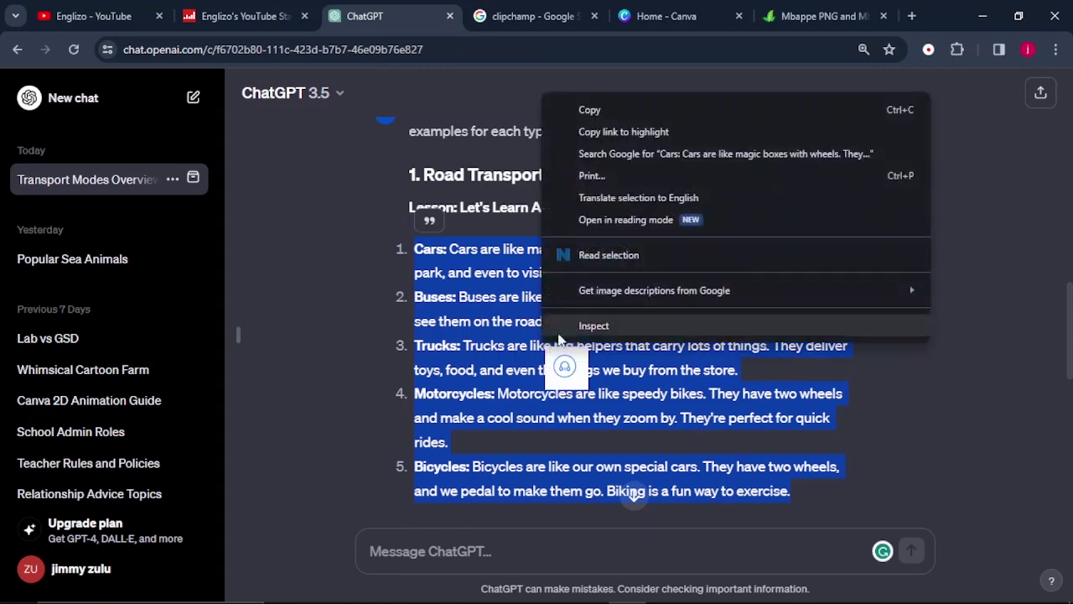
{"action": "left_click", "coordinate": [591, 121]}
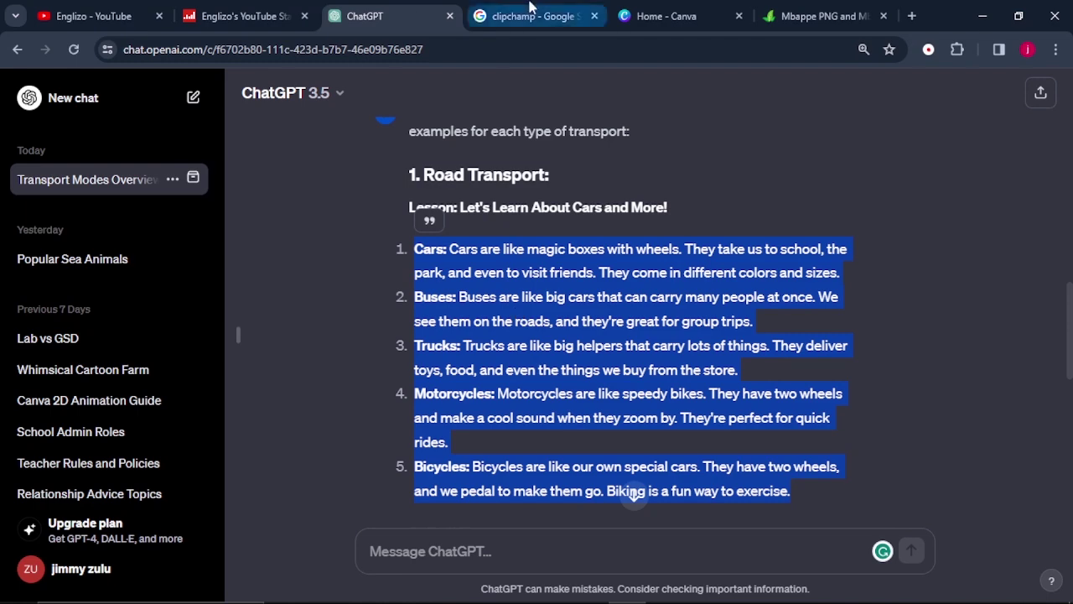
Open the Clipchamp web editor from the Google results and create a new video from scratch.
{"action": "left_click", "coordinate": [530, 15]}
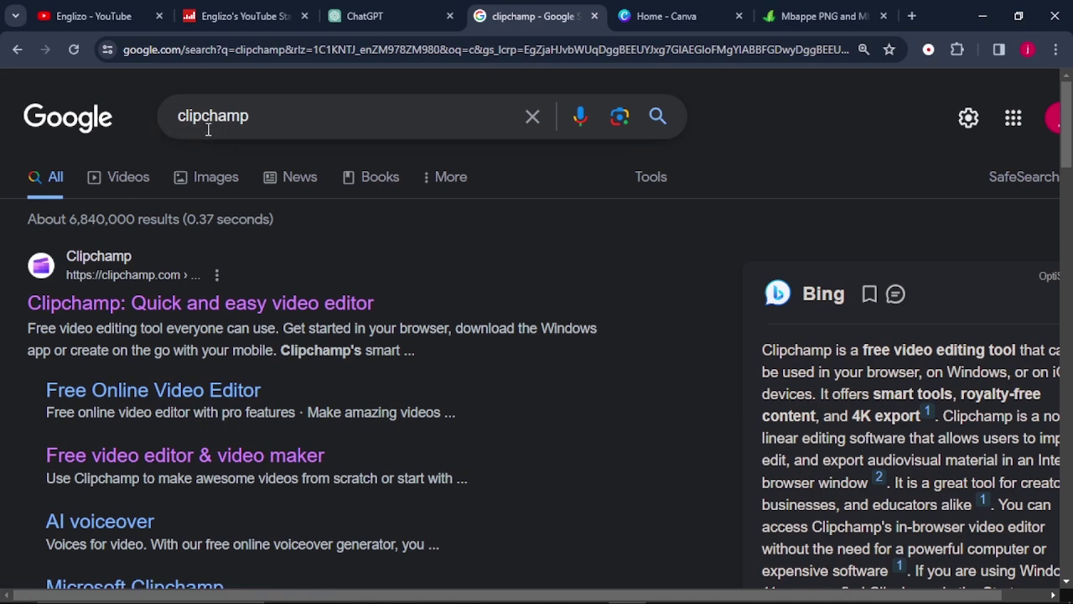
{"action": "left_click", "coordinate": [149, 304]}
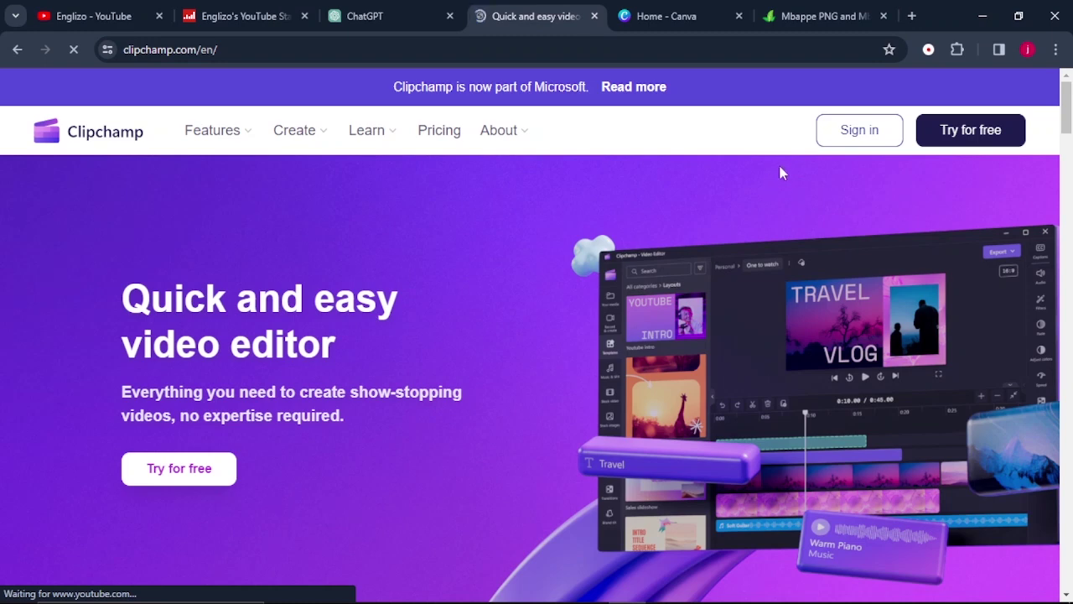
{"action": "left_click", "coordinate": [195, 483]}
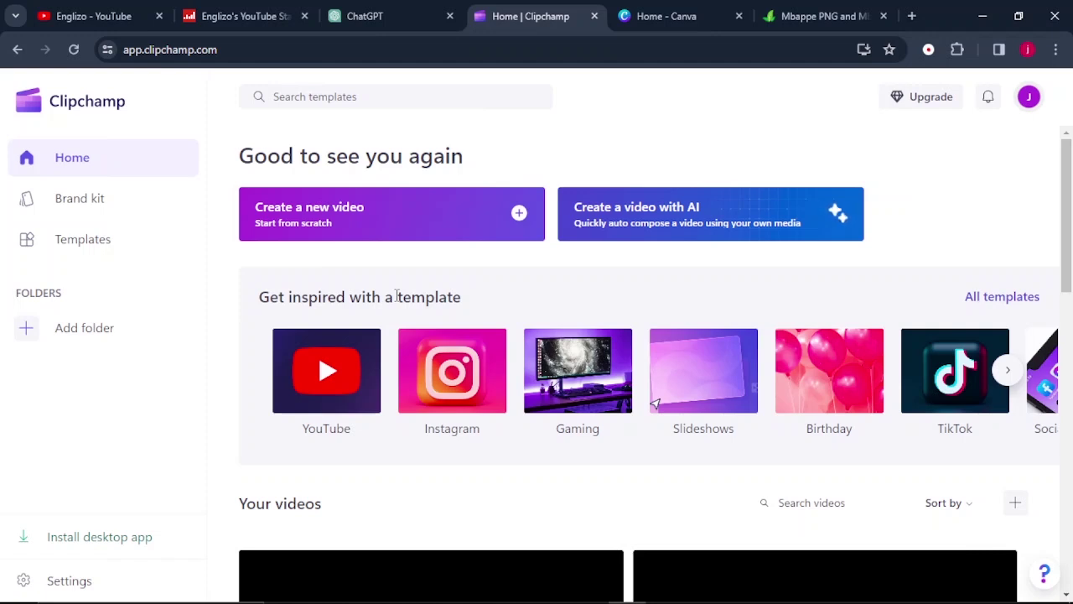
{"action": "left_click", "coordinate": [331, 221]}
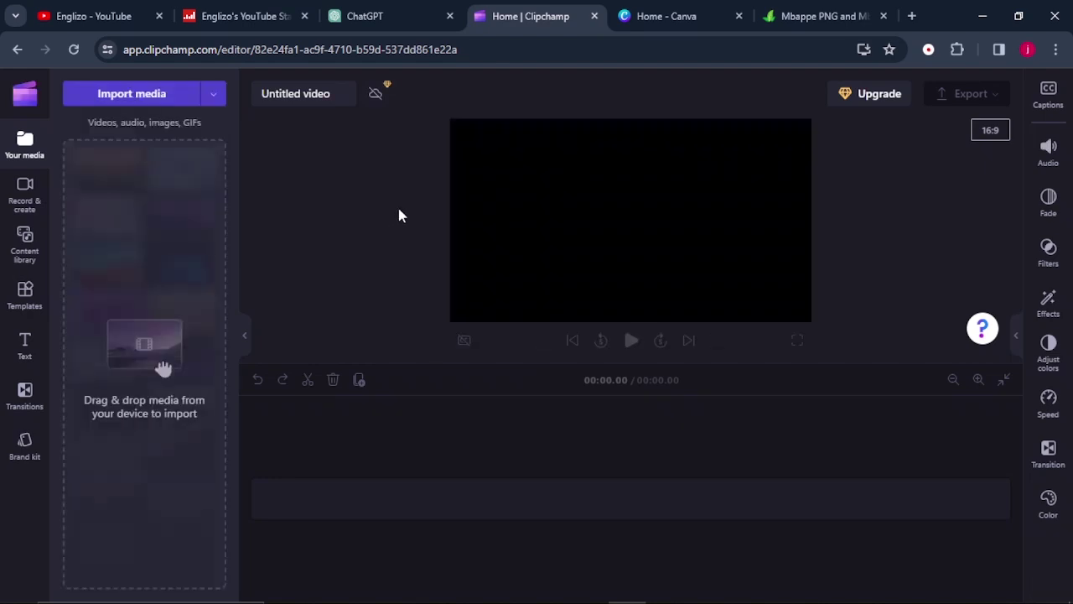
Add a text-to-speech clip to the video and set its language to English (United Kingdom).
{"action": "left_click", "coordinate": [24, 204]}
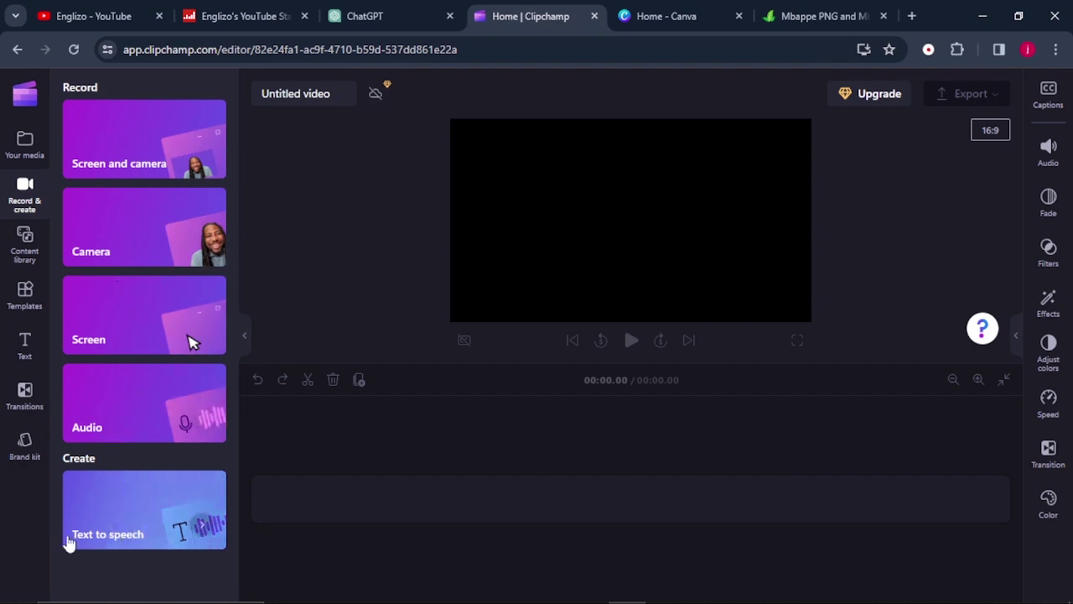
{"action": "left_click", "coordinate": [145, 532]}
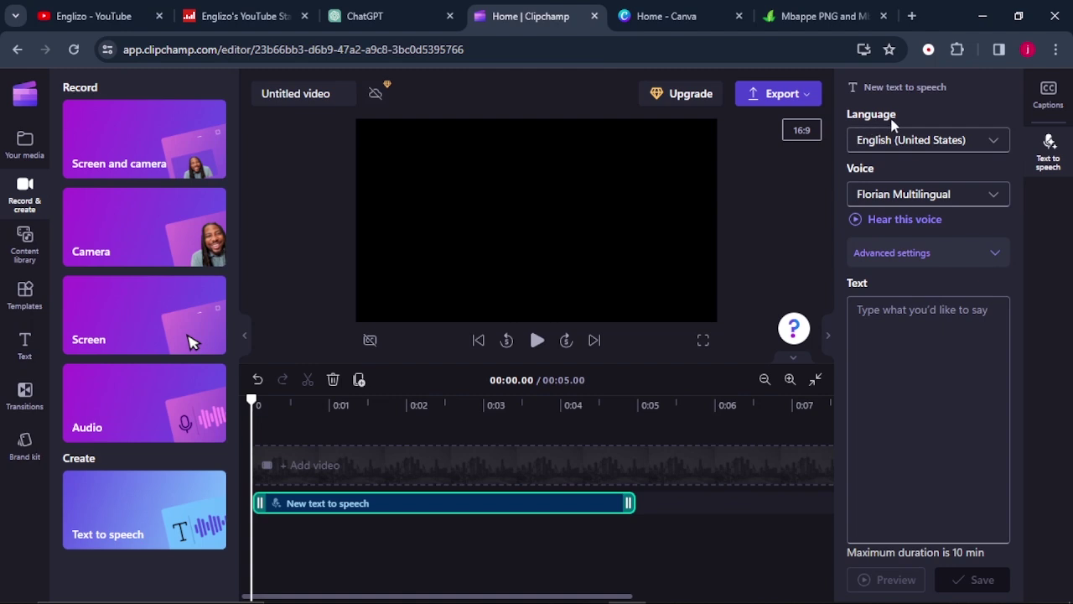
{"action": "left_click", "coordinate": [989, 146]}
{"action": "scroll", "coordinate": [923, 206], "scroll_direction": "down", "scroll_amount": 3}
{"action": "scroll", "coordinate": [920, 206], "scroll_direction": "down", "scroll_amount": 4}
{"action": "scroll", "coordinate": [920, 205], "scroll_direction": "down", "scroll_amount": 3}
{"action": "scroll", "coordinate": [920, 206], "scroll_direction": "up", "scroll_amount": 6}
{"action": "scroll", "coordinate": [920, 206], "scroll_direction": "up", "scroll_amount": 4}
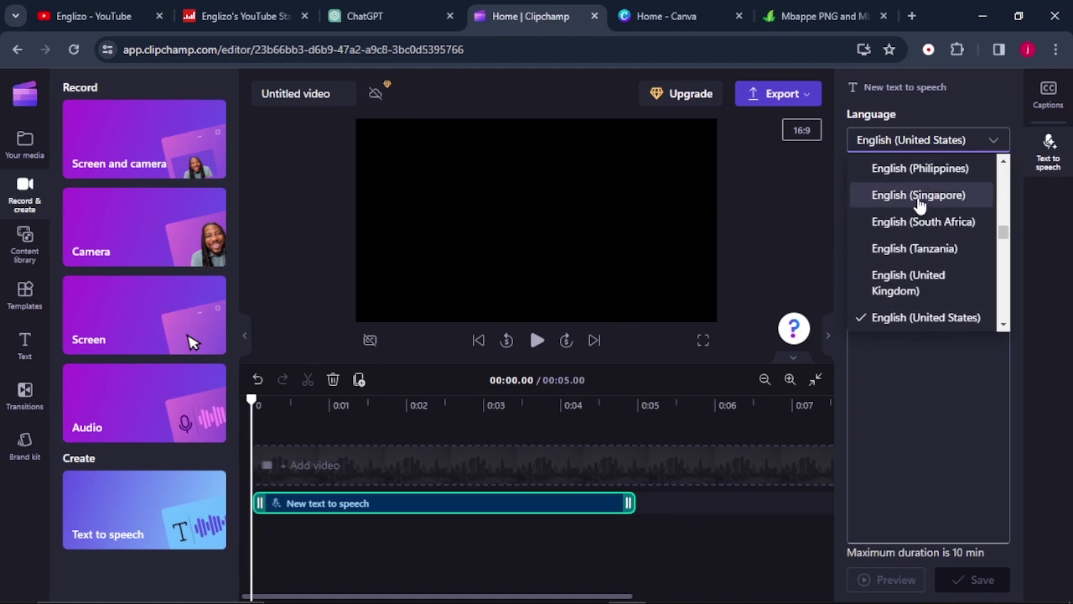
{"action": "left_click", "coordinate": [919, 285]}
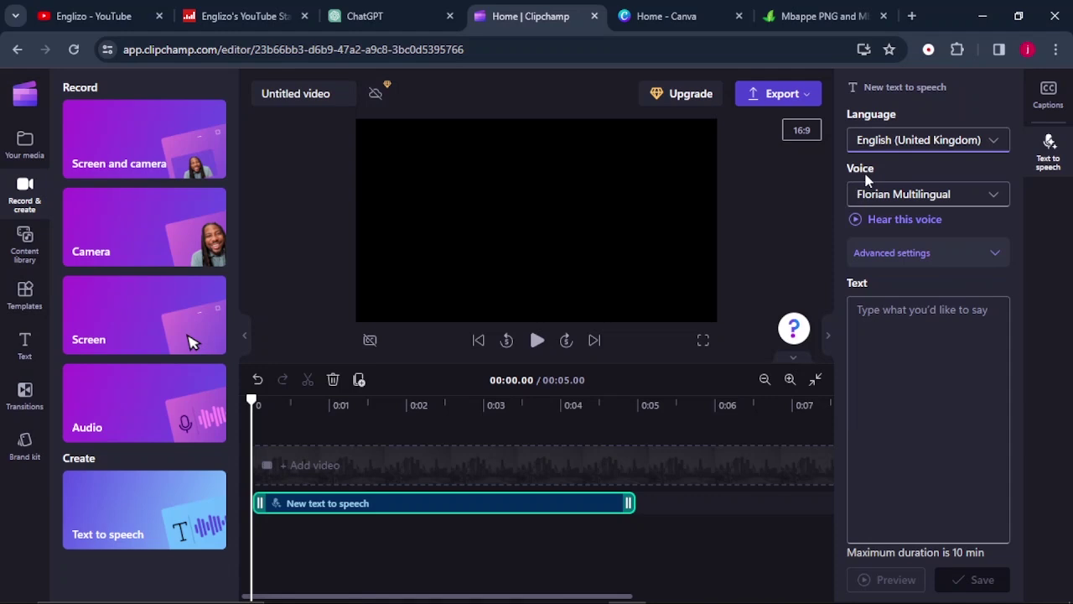
Browse the available voices, listen to the Seraphina Multilingual sample, and set the text-to-speech voice to Sonia.
{"action": "left_click", "coordinate": [994, 200]}
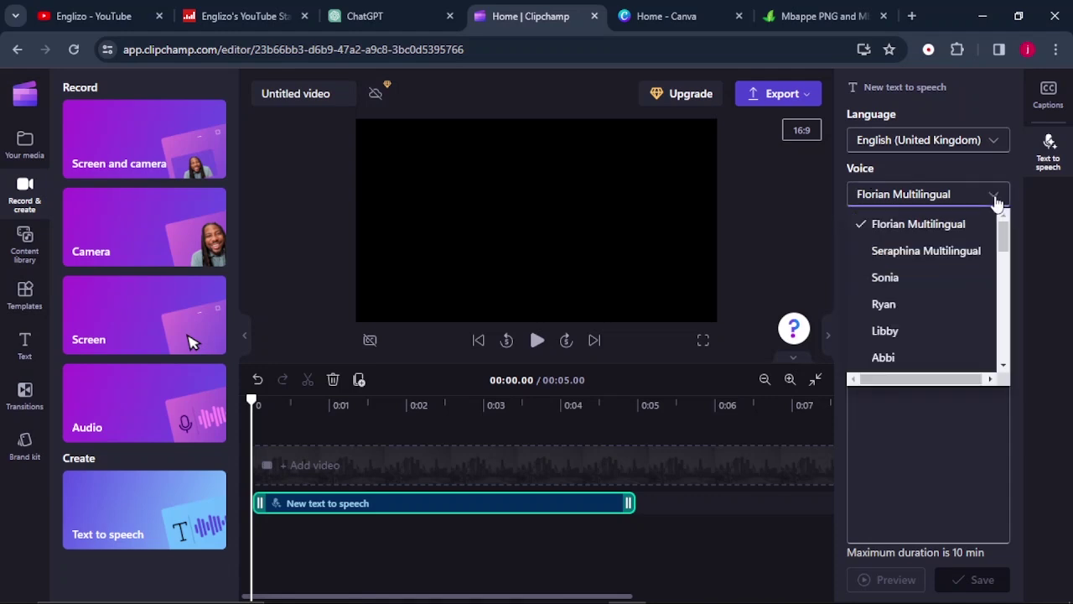
{"action": "scroll", "coordinate": [905, 338], "scroll_direction": "down", "scroll_amount": 2}
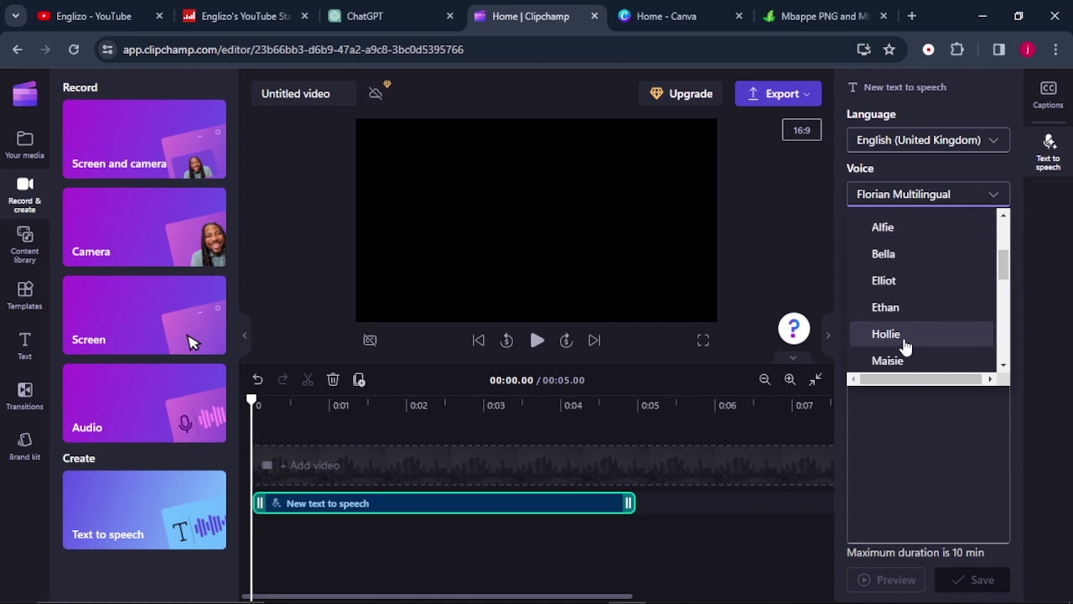
{"action": "scroll", "coordinate": [905, 345], "scroll_direction": "down", "scroll_amount": 3}
{"action": "left_click", "coordinate": [864, 227]}
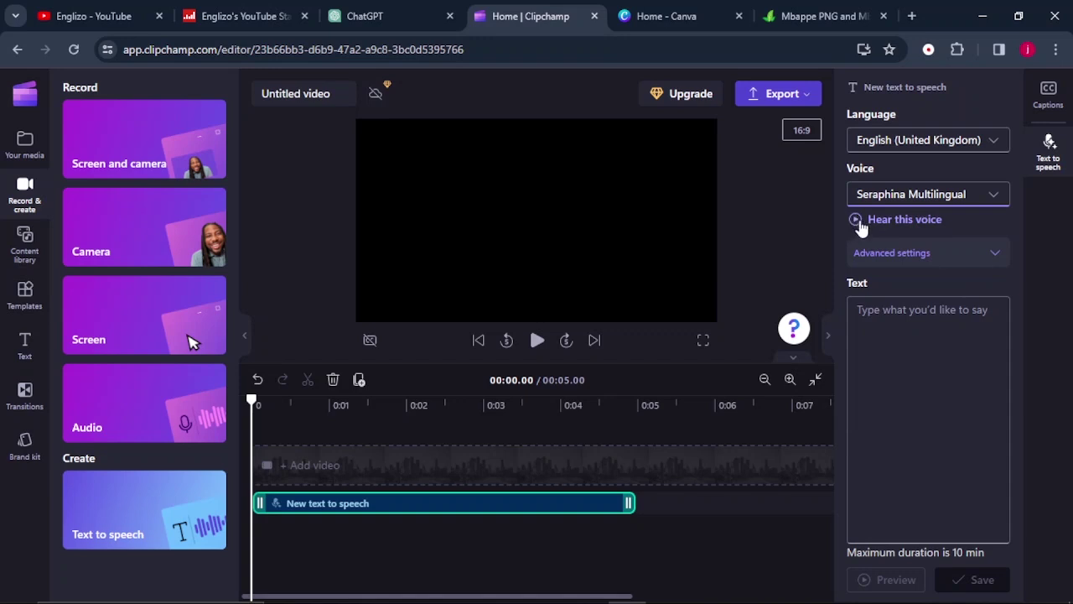
{"action": "left_click", "coordinate": [855, 224]}
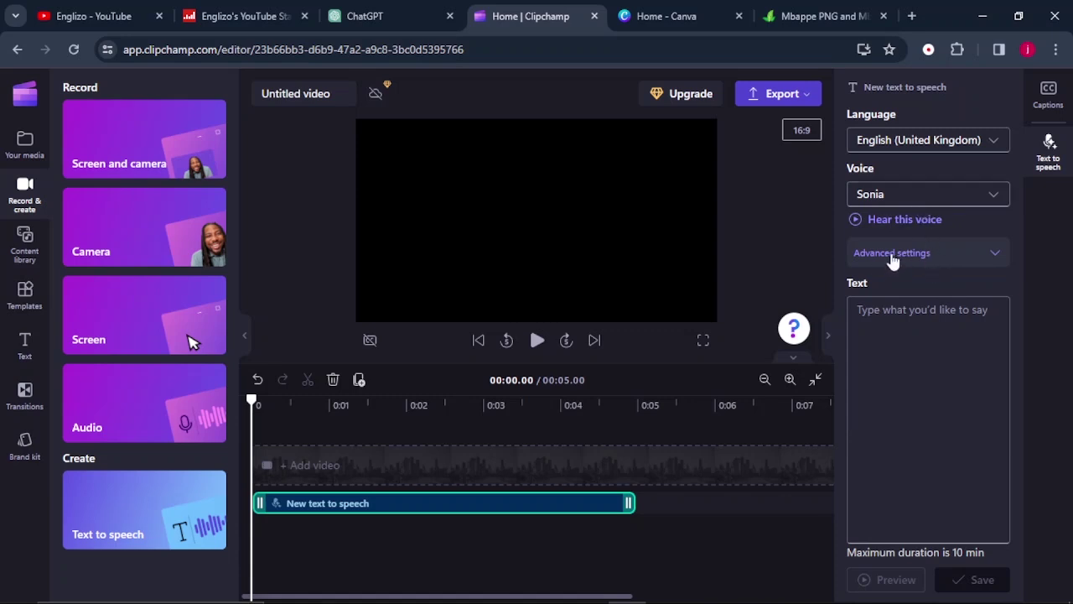
Set the text-to-speech emotion to Cheerful and keep the vocal pitch at Default in the advanced settings.
{"action": "left_click", "coordinate": [995, 255]}
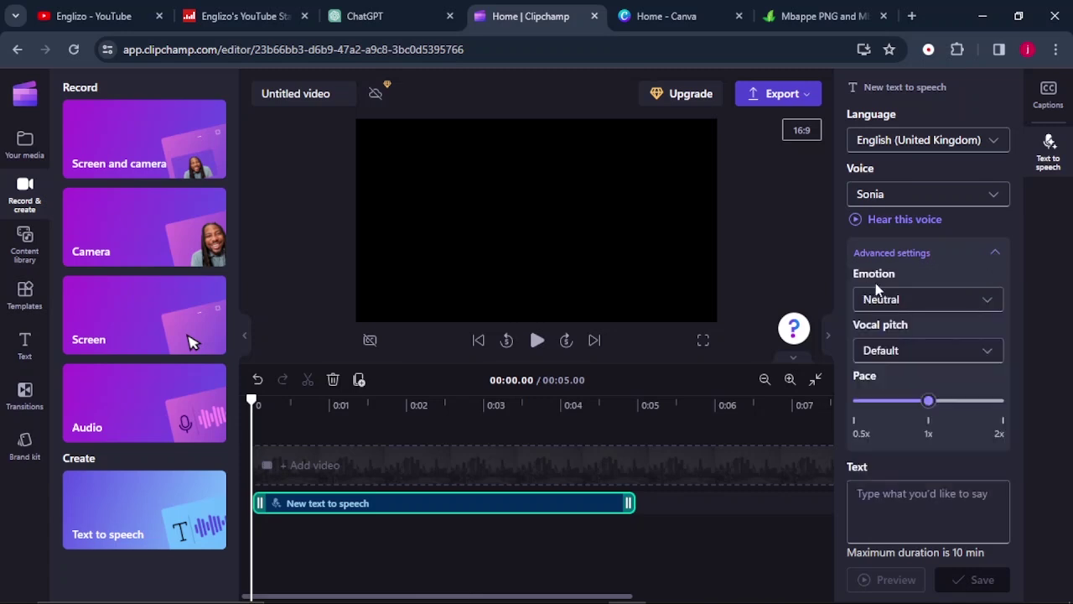
{"action": "left_click", "coordinate": [987, 302]}
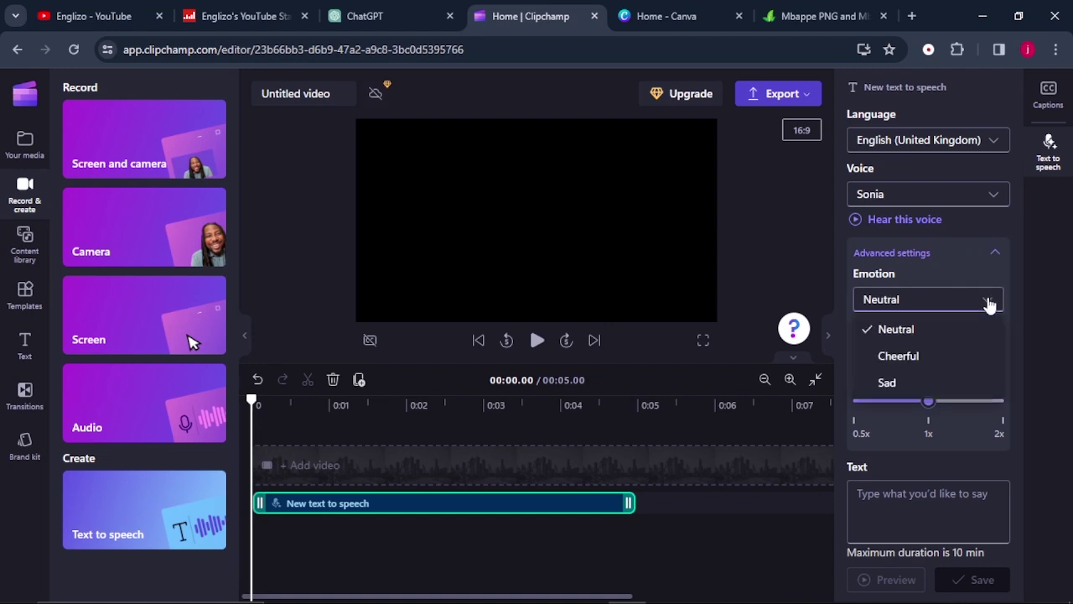
{"action": "left_click", "coordinate": [906, 356]}
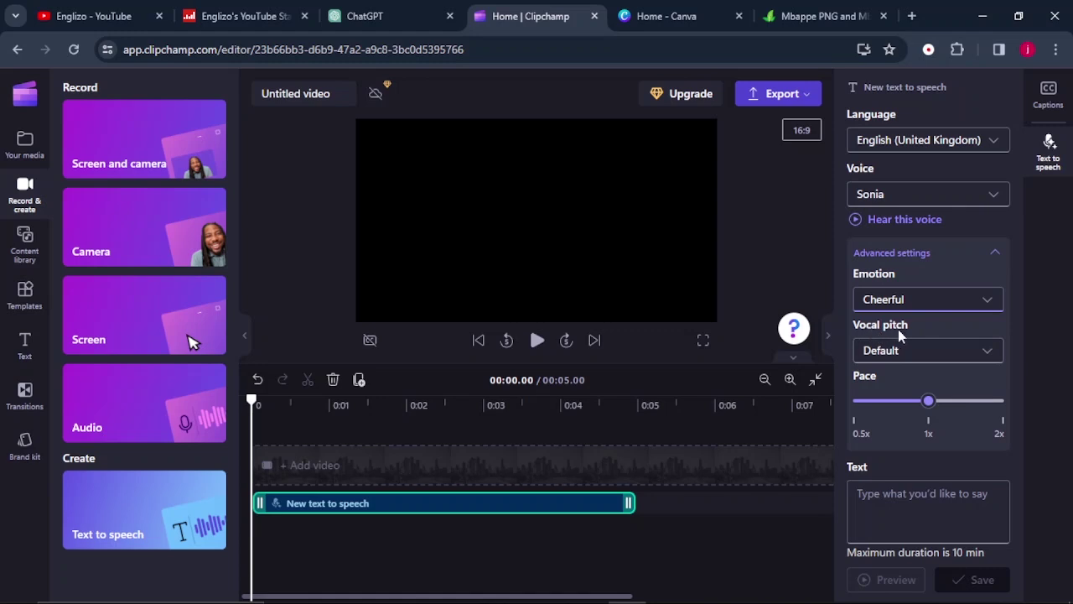
{"action": "left_click", "coordinate": [989, 357]}
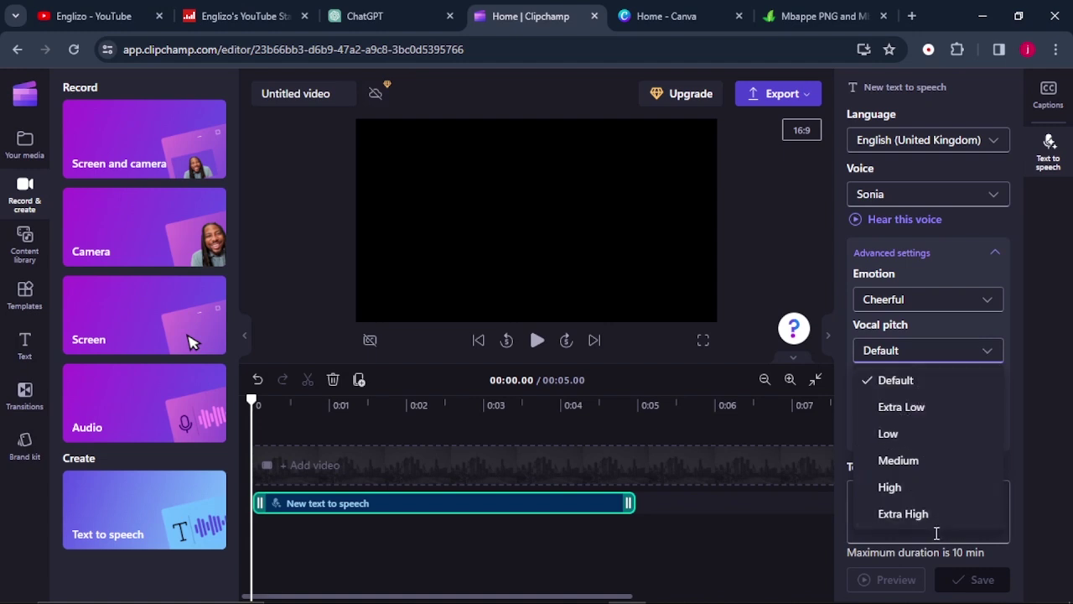
{"action": "left_click", "coordinate": [920, 391]}
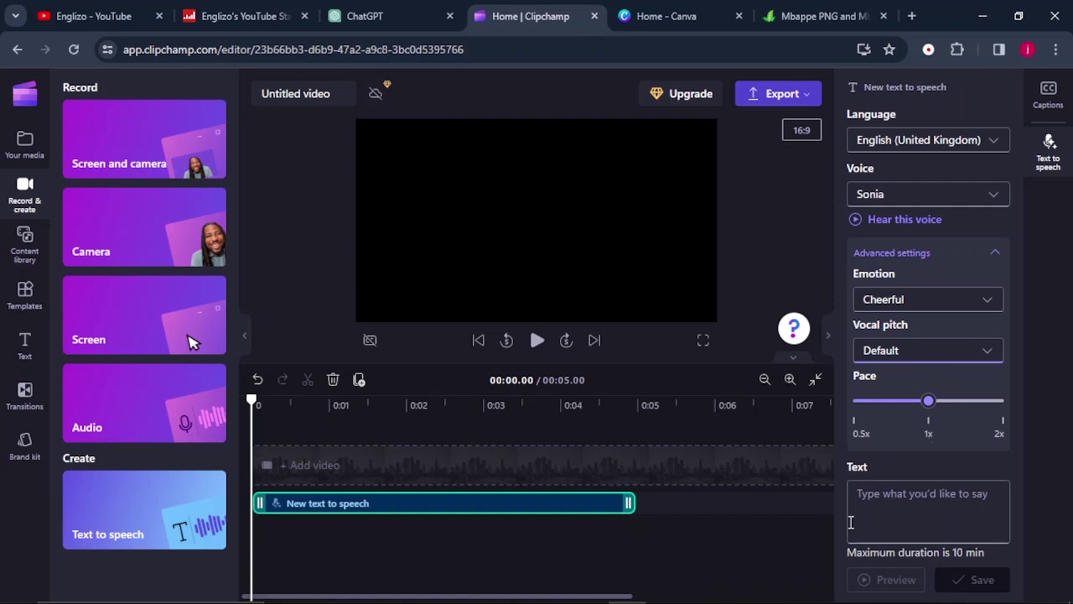
Paste the copied Road Transport script as the speech text, with a "Hello little explorers!" introduction before Cars, and save the voiceover.
{"action": "left_click", "coordinate": [890, 499]}
{"action": "right_click", "coordinate": [888, 497]}
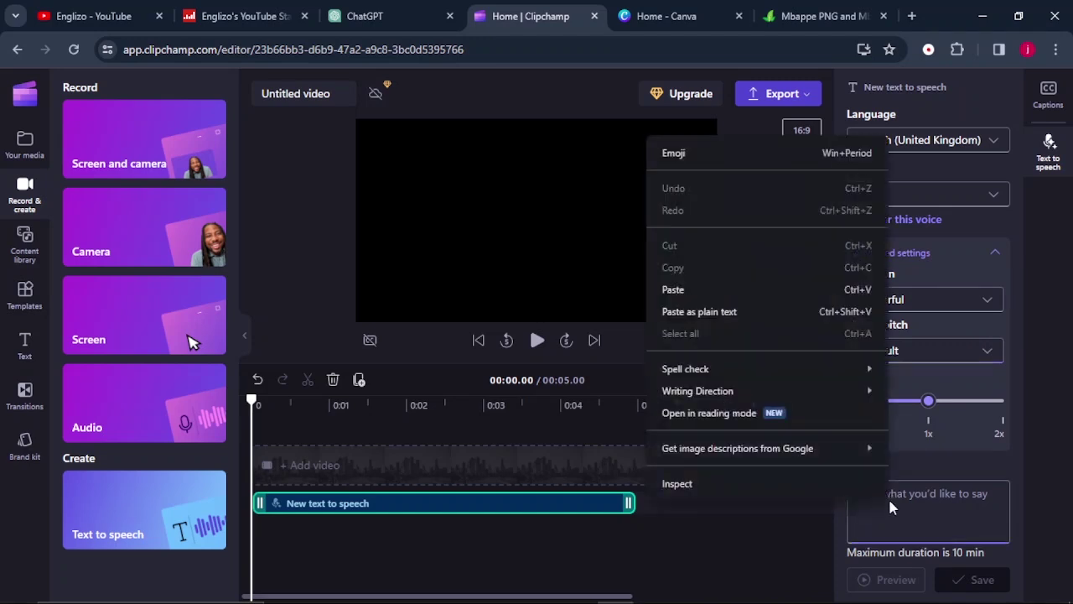
{"action": "left_click", "coordinate": [759, 291]}
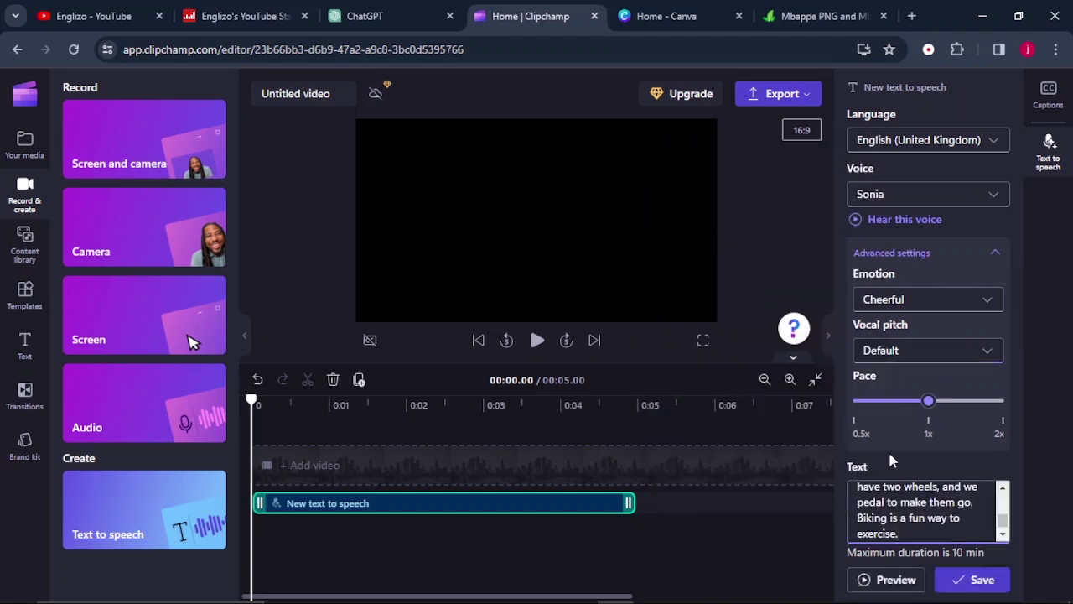
{"action": "scroll", "coordinate": [923, 525], "scroll_direction": "down", "scroll_amount": 2}
{"action": "scroll", "coordinate": [923, 526], "scroll_direction": "up", "scroll_amount": 2}
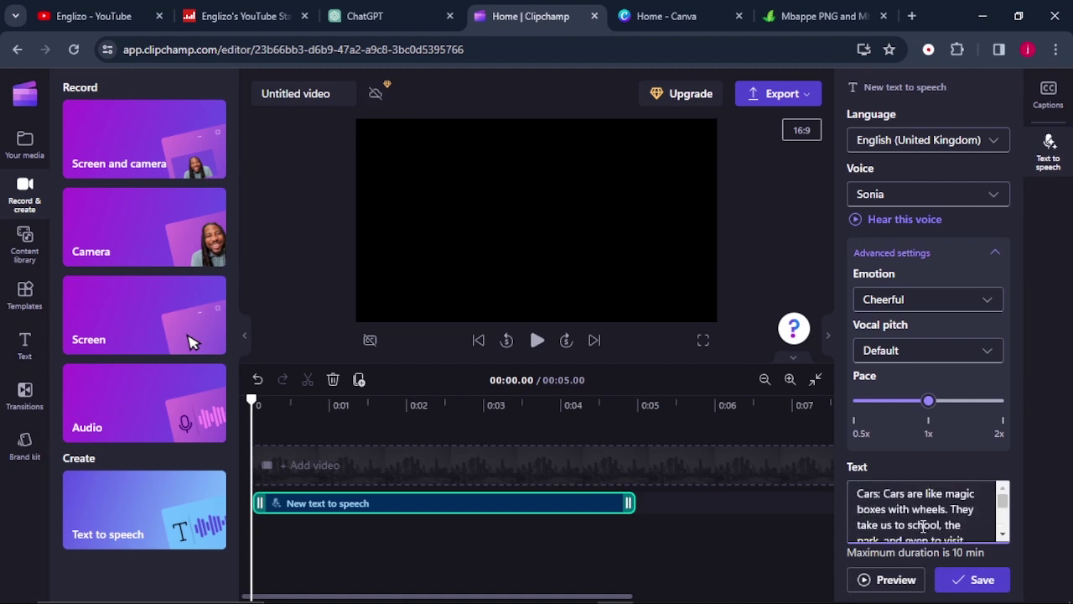
{"action": "left_click", "coordinate": [855, 491]}
{"action": "scroll", "coordinate": [952, 534], "scroll_direction": "down", "scroll_amount": 5}
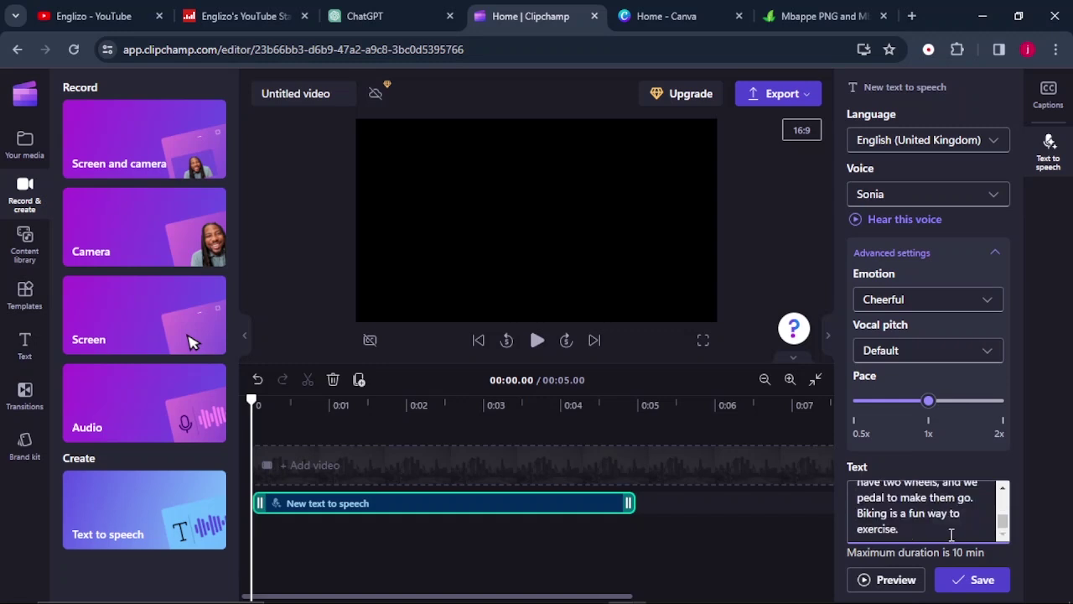
{"action": "left_click", "coordinate": [971, 581]}
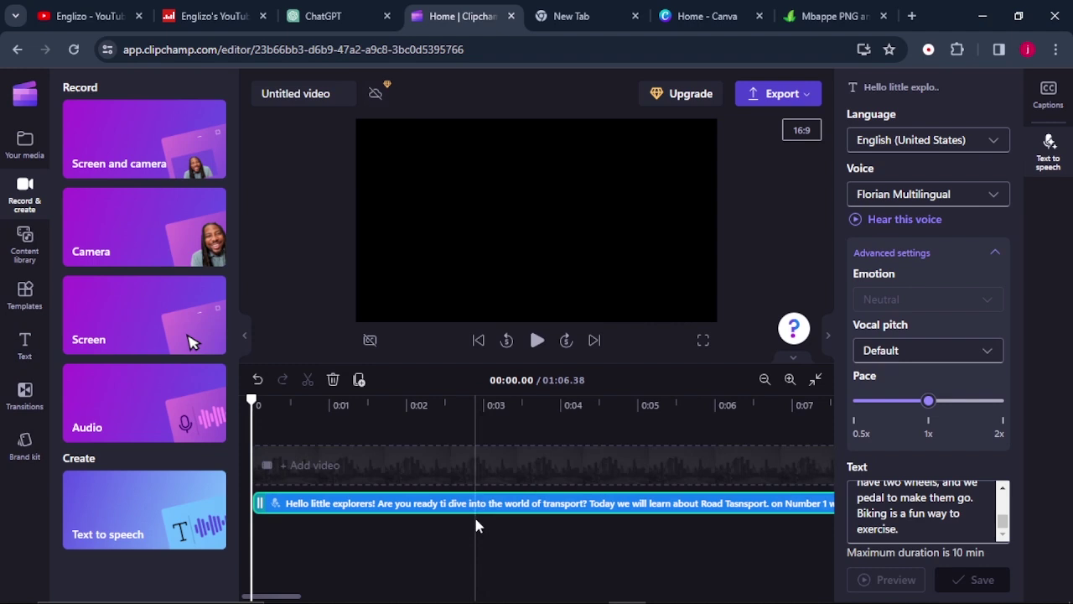
Play the beginning of the voiceover and export the video at 720p.
{"action": "left_click", "coordinate": [534, 342]}
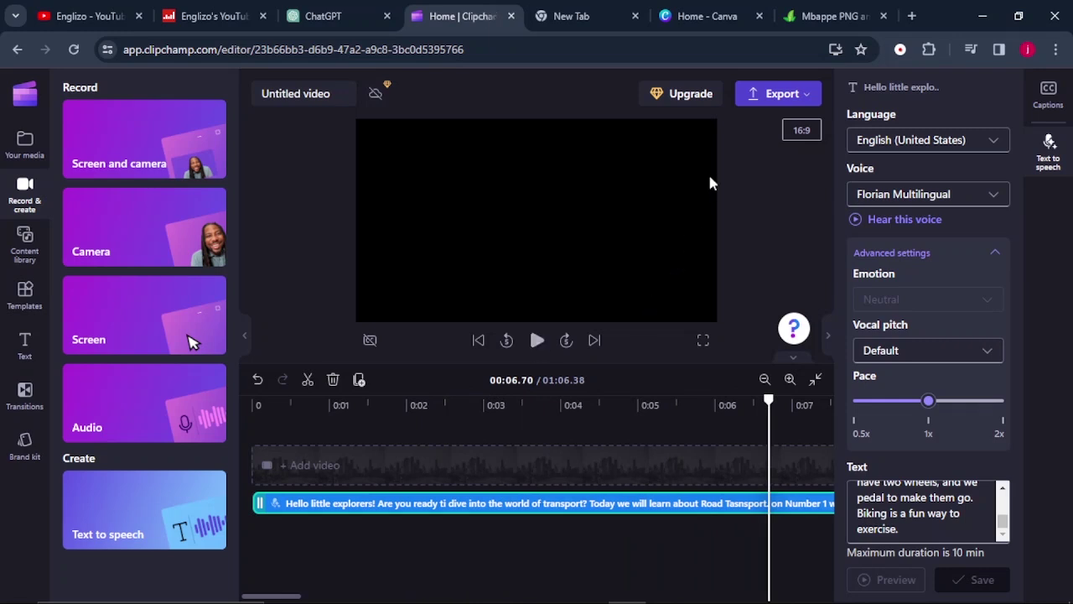
{"action": "left_click", "coordinate": [783, 96]}
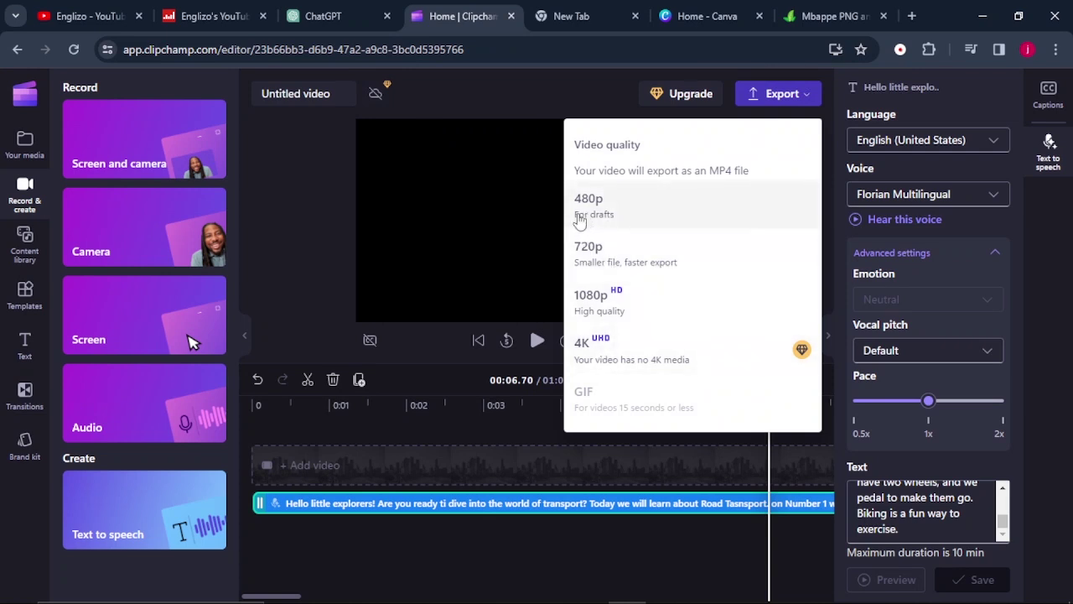
{"action": "left_click", "coordinate": [610, 265]}
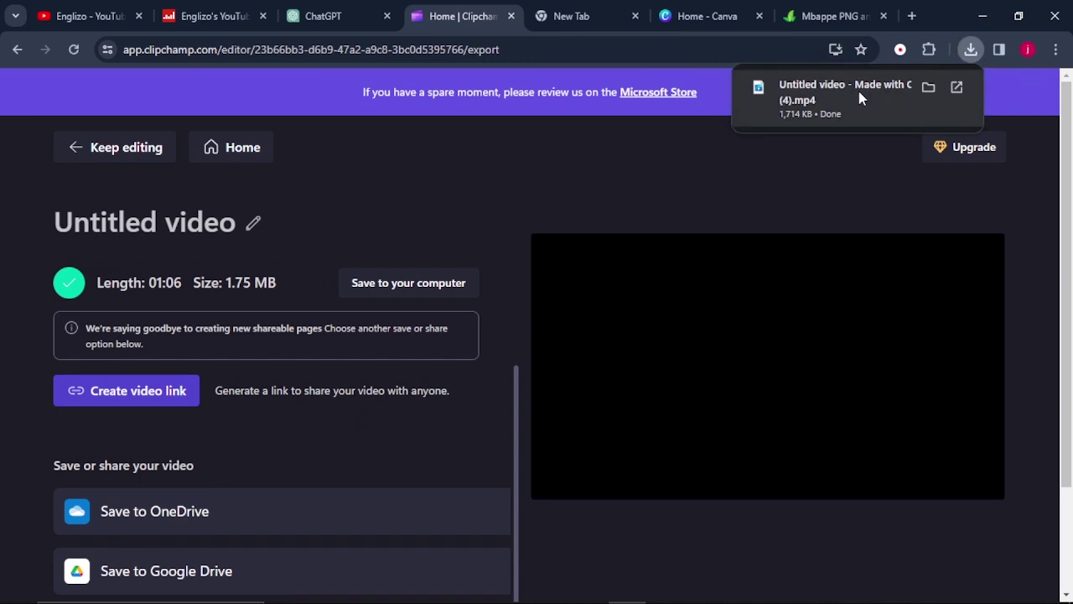
Search Google for "mp4 to mp3 converter" and open CloudConvert's MP4 to MP3 Converter.
{"action": "left_click", "coordinate": [616, 17]}
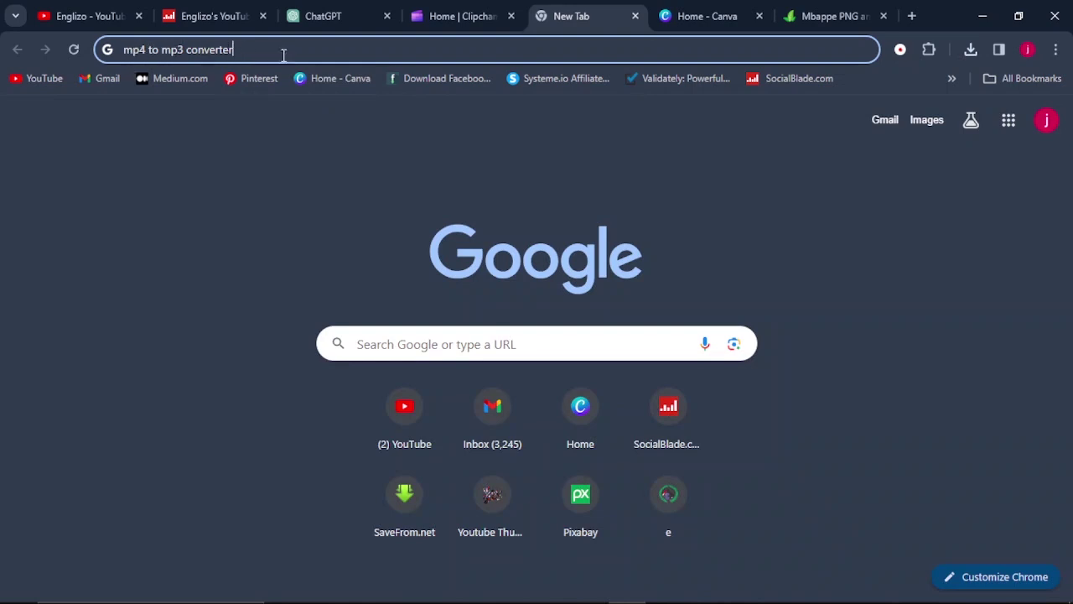
{"action": "key", "text": "Return"}
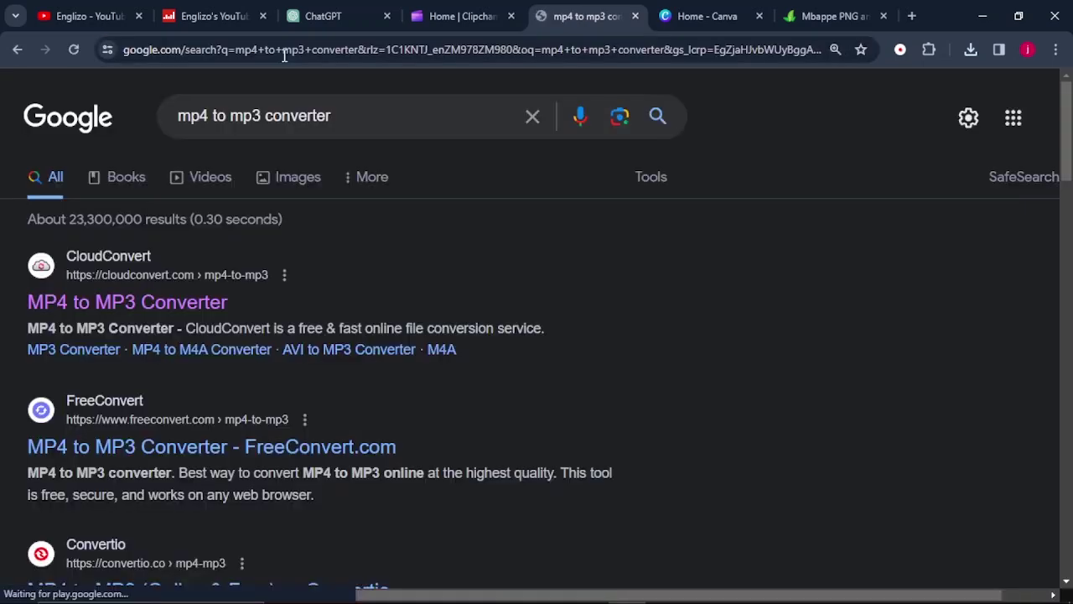
{"action": "left_click", "coordinate": [130, 309]}
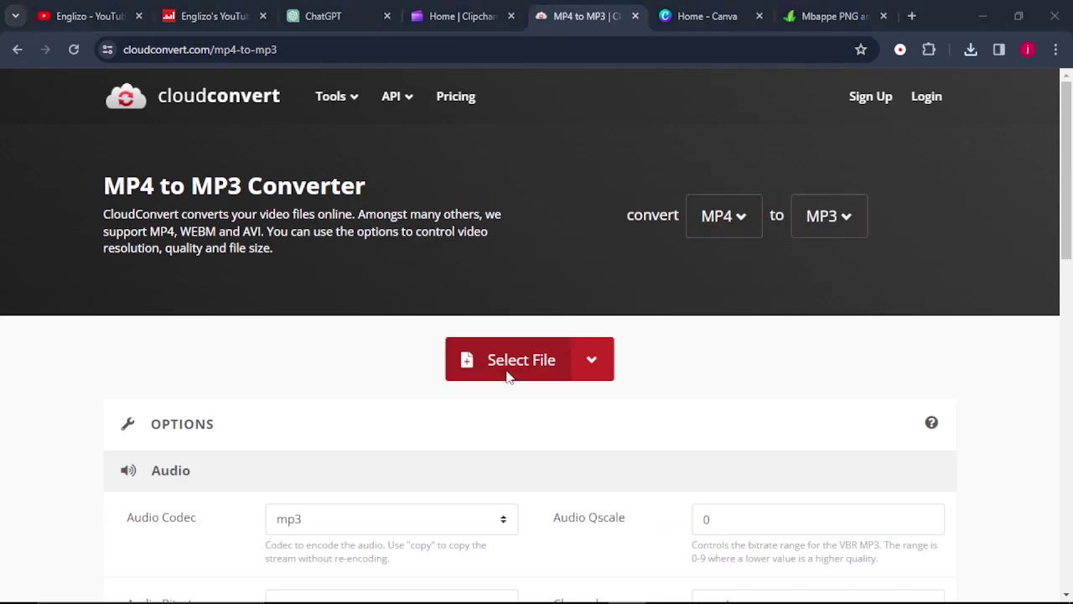
Convert "Untitled video - Made with Clipchamp (4).mp4" to MP3 and download the resulting audio file.
{"action": "left_click", "coordinate": [509, 369]}
{"action": "left_click", "coordinate": [224, 165]}
{"action": "double_click", "coordinate": [224, 165]}
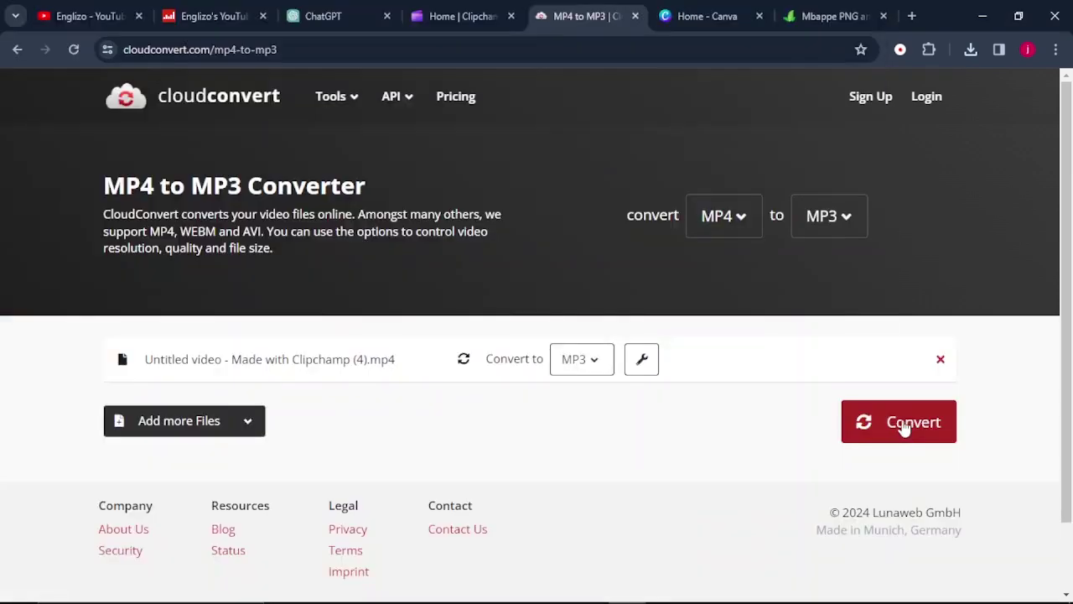
{"action": "left_click", "coordinate": [904, 424]}
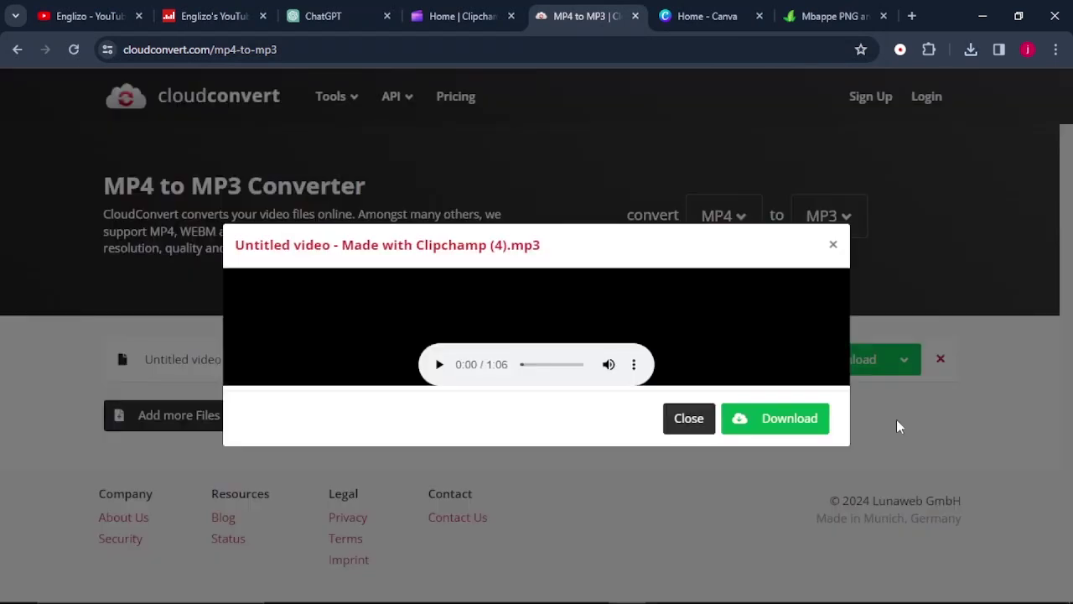
{"action": "left_click", "coordinate": [759, 426]}
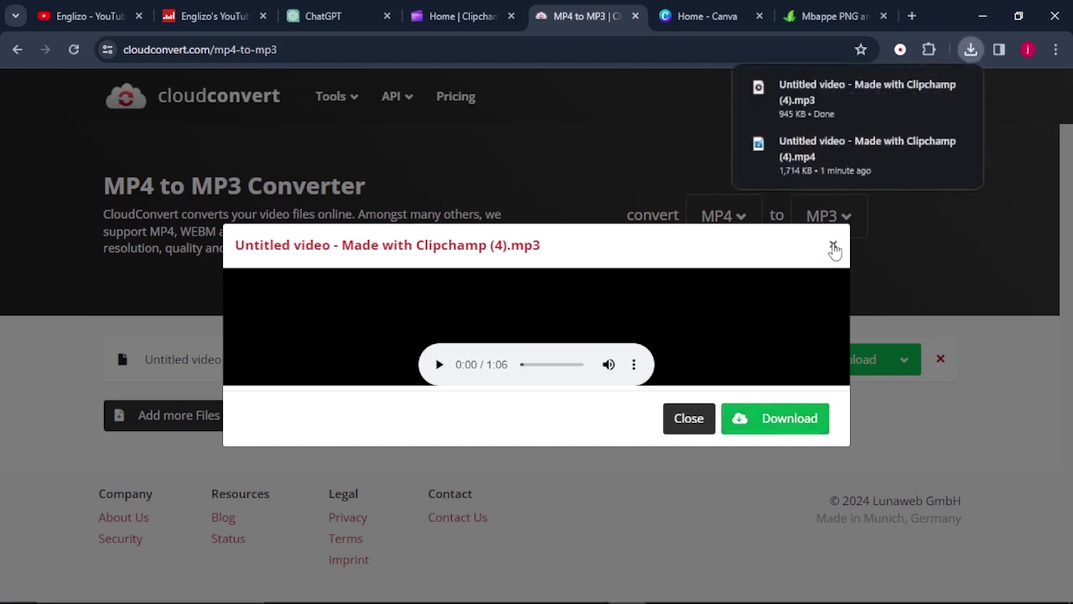
{"action": "left_click", "coordinate": [832, 245]}
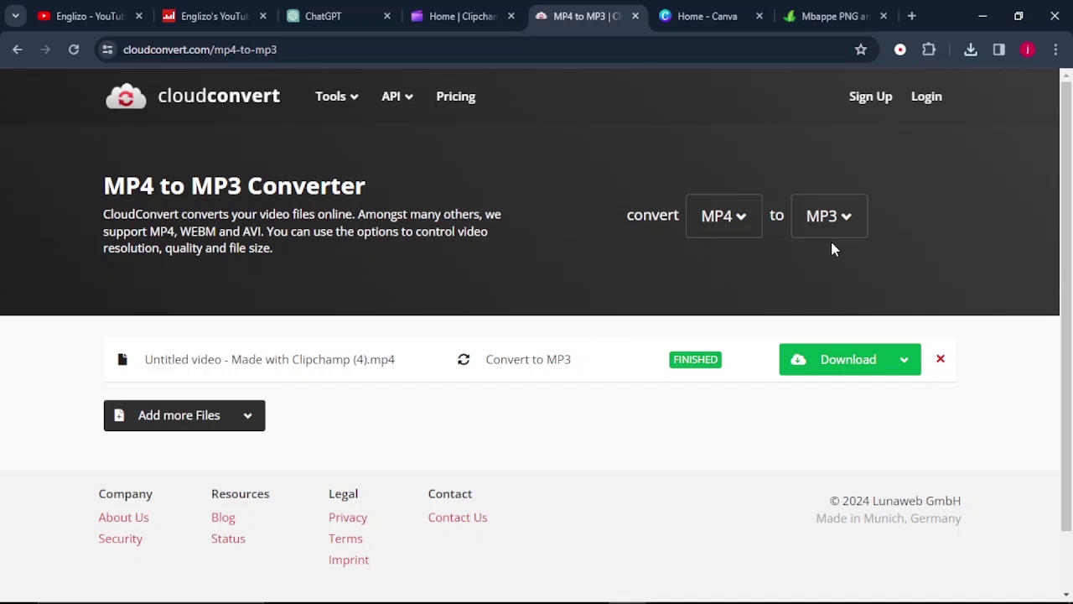
Review the Road Transport lesson in ChatGPT, and switch to Canva to create a blank Video design.
{"action": "left_click", "coordinate": [336, 15]}
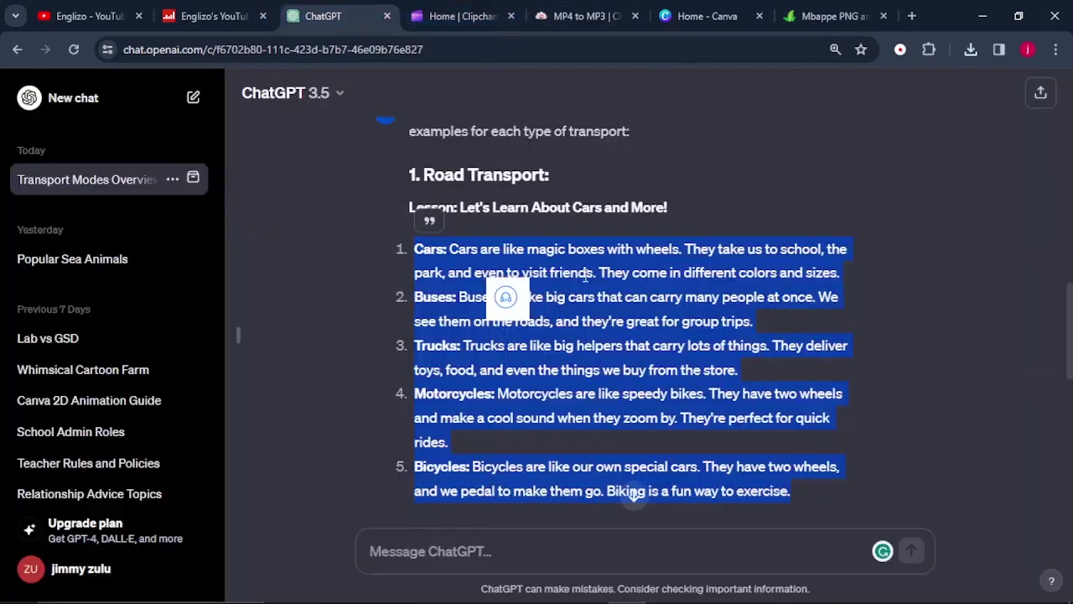
{"action": "left_click", "coordinate": [429, 269]}
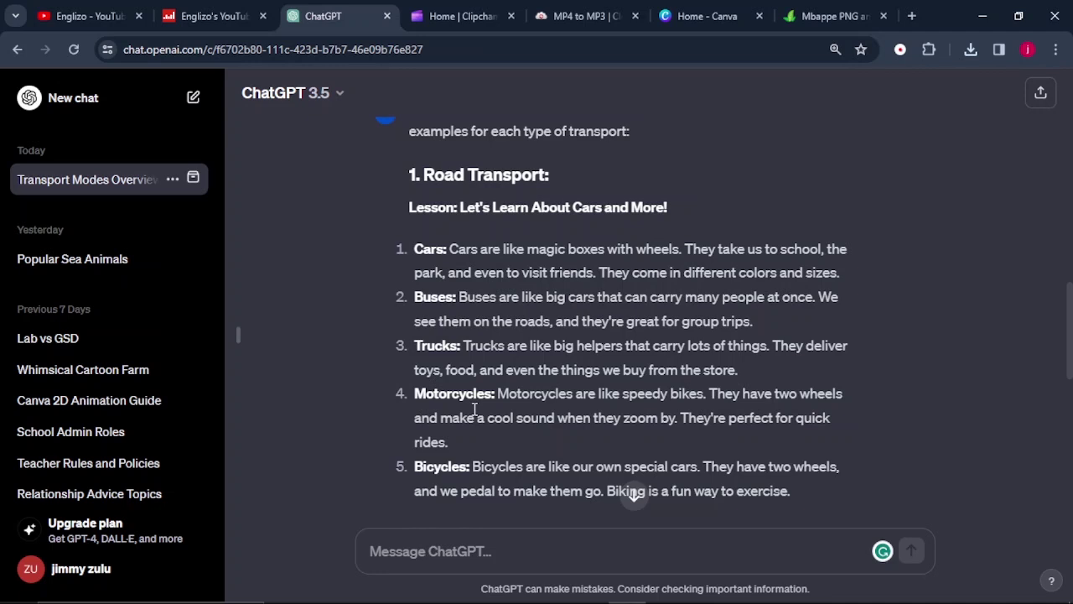
{"action": "left_click", "coordinate": [693, 17]}
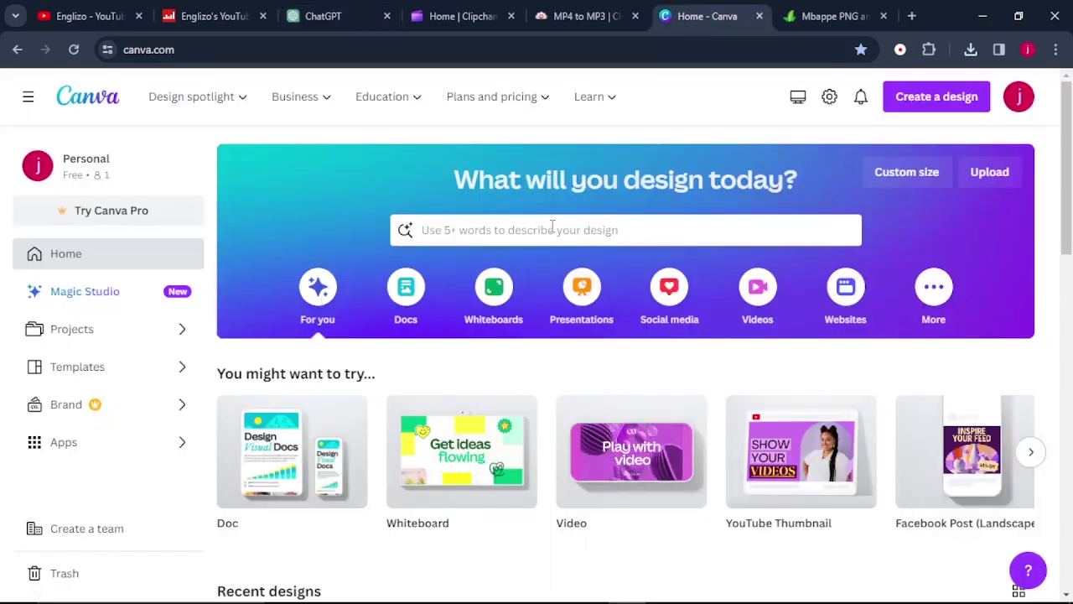
{"action": "left_click", "coordinate": [914, 102]}
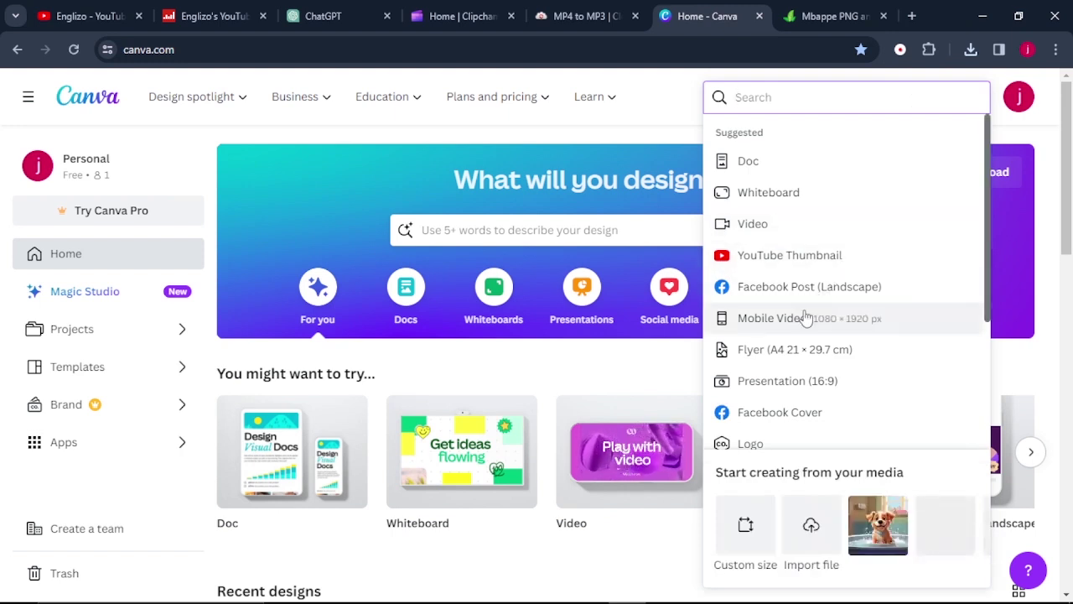
{"action": "left_click", "coordinate": [753, 225]}
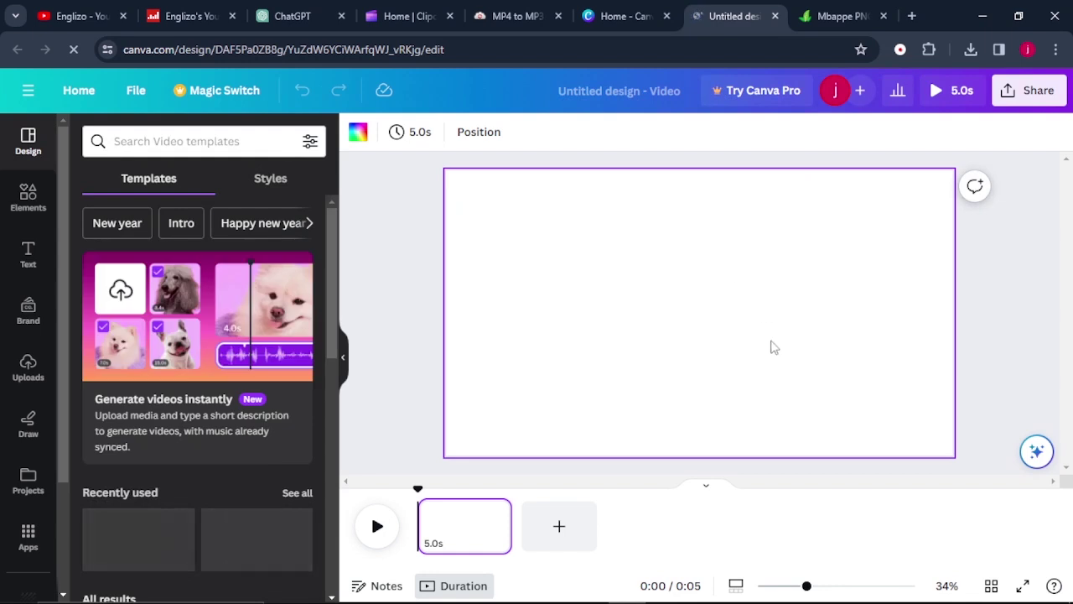
Search Canva's elements for "road" and browse the graphics for a suitable road illustration.
{"action": "left_click", "coordinate": [27, 198]}
{"action": "left_click", "coordinate": [141, 141]}
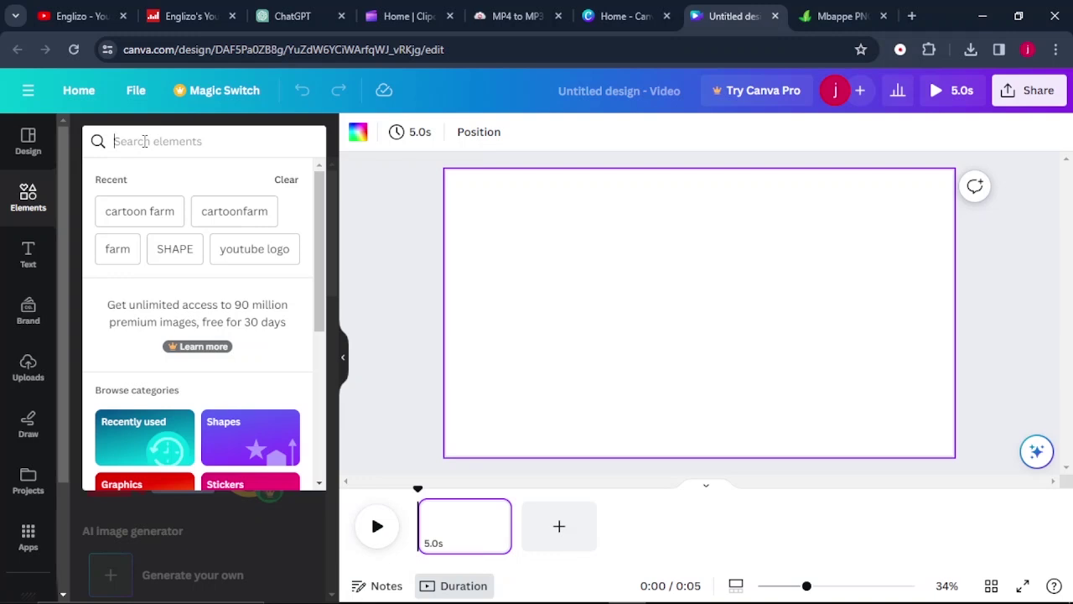
{"action": "type", "text": "road"}
{"action": "key", "text": "Return"}
{"action": "scroll", "coordinate": [176, 264], "scroll_direction": "down", "scroll_amount": 1}
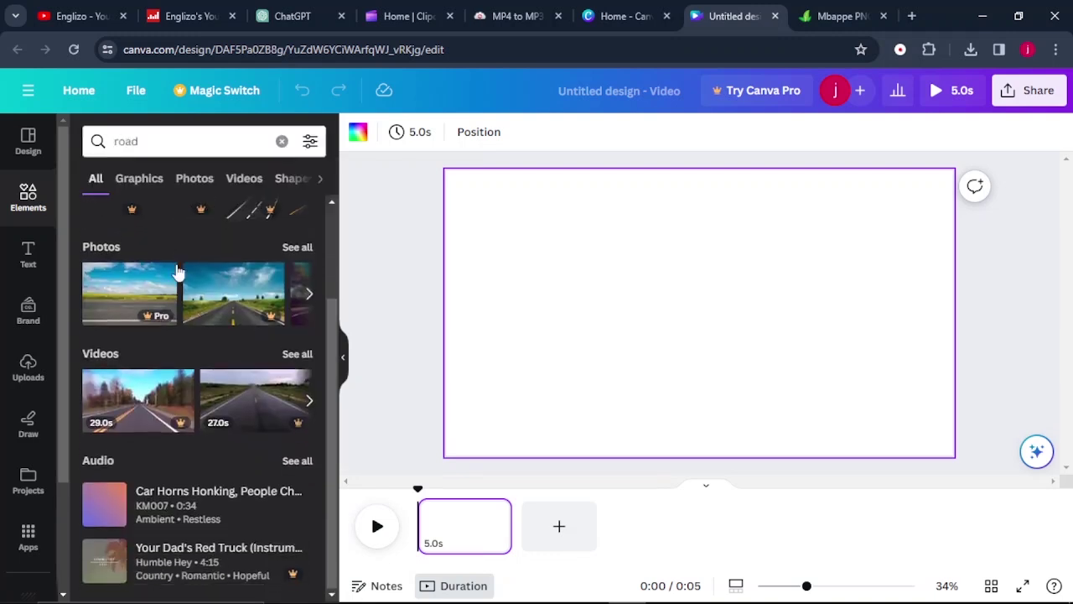
{"action": "left_click", "coordinate": [139, 179]}
{"action": "scroll", "coordinate": [177, 256], "scroll_direction": "down", "scroll_amount": 2}
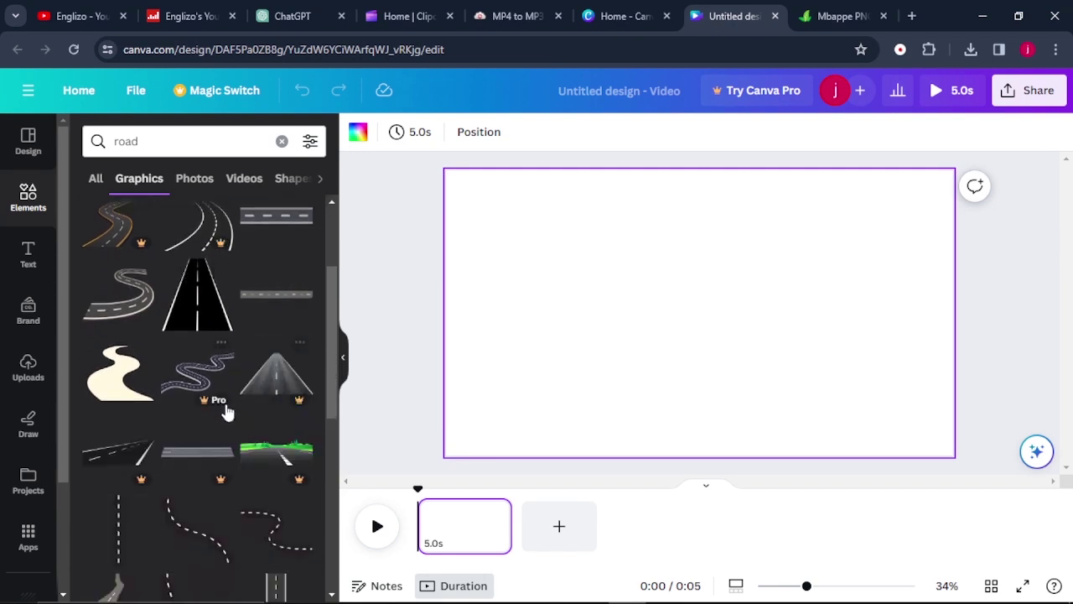
{"action": "scroll", "coordinate": [218, 443], "scroll_direction": "down", "scroll_amount": 3}
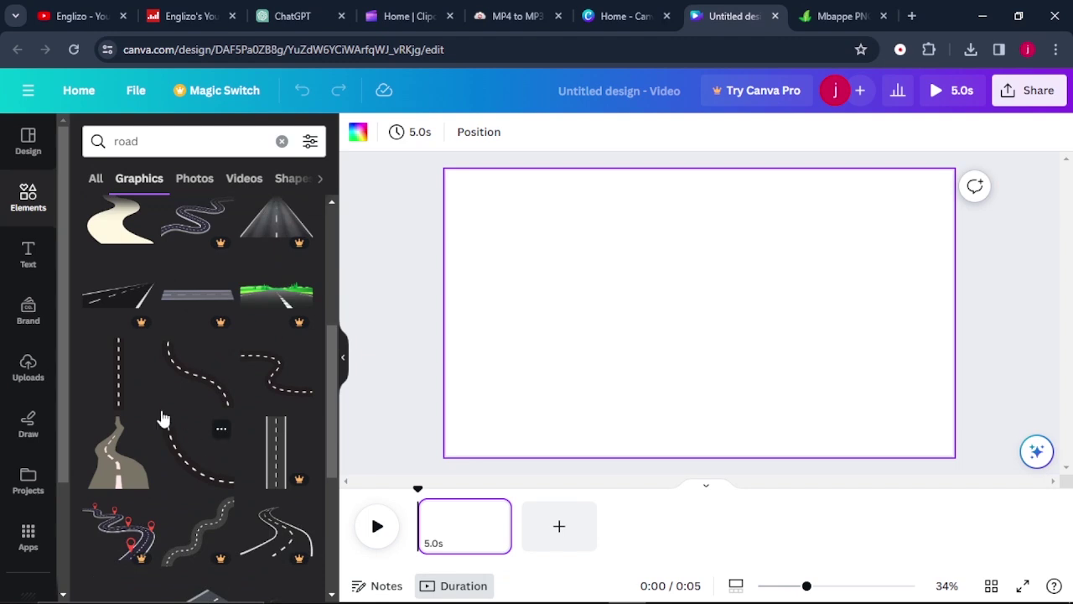
{"action": "scroll", "coordinate": [173, 431], "scroll_direction": "up", "scroll_amount": 5}
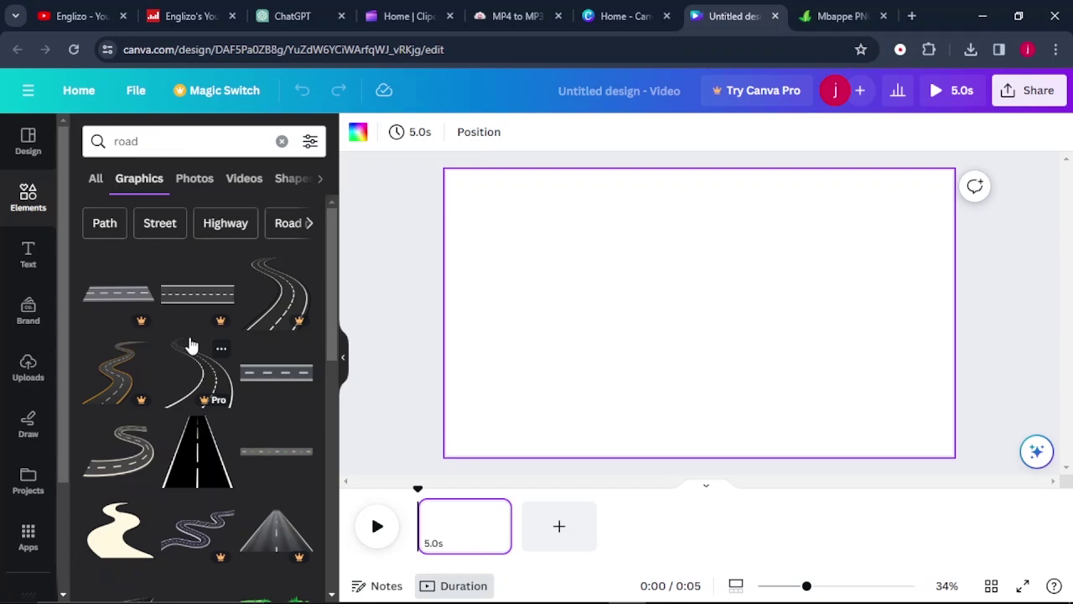
Switch to CleanPNG, search for "road" and browse the transparent images for a suitable road illustration.
{"action": "left_click", "coordinate": [823, 17]}
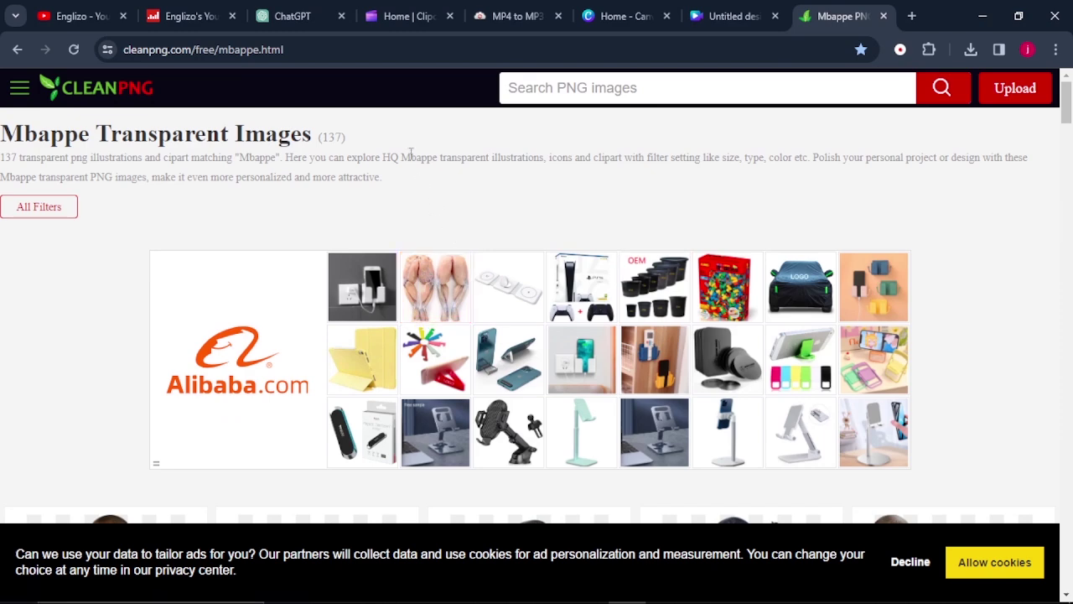
{"action": "left_click", "coordinate": [646, 91]}
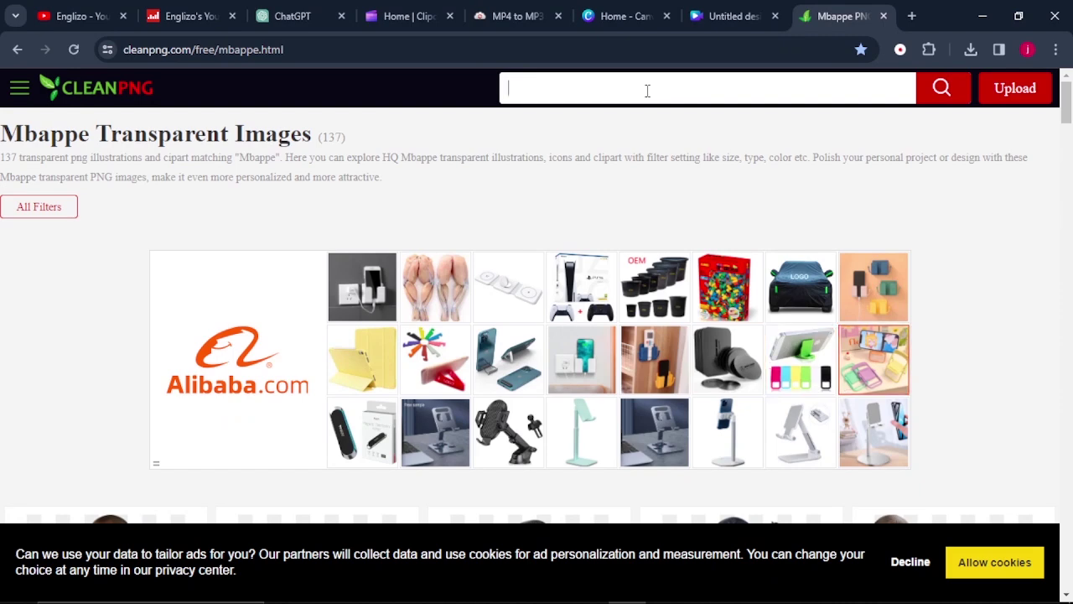
{"action": "type", "text": "road"}
{"action": "key", "text": "Return"}
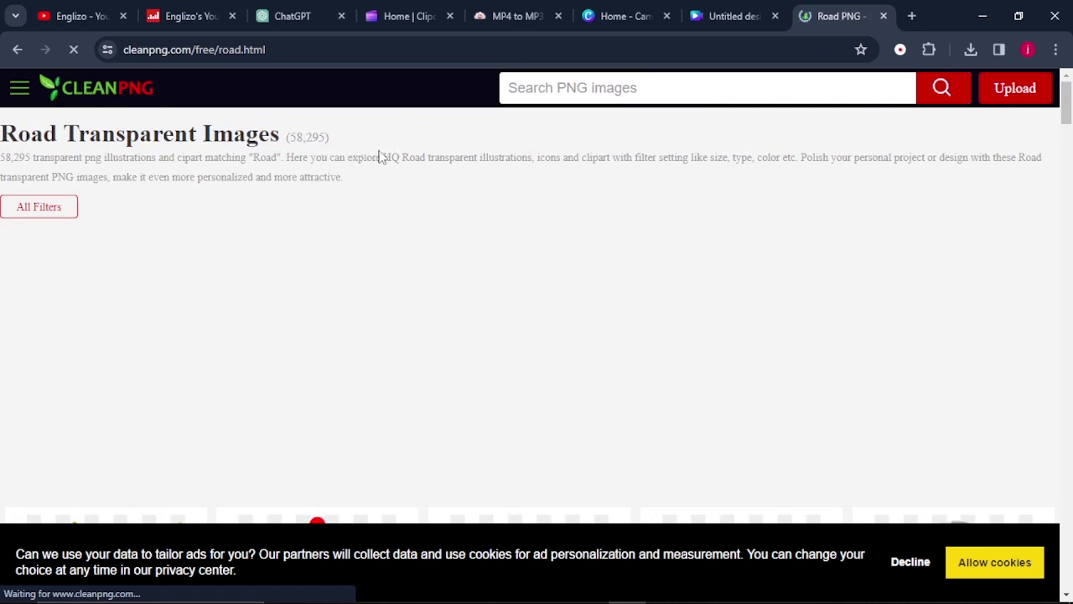
{"action": "scroll", "coordinate": [415, 201], "scroll_direction": "down", "scroll_amount": 3}
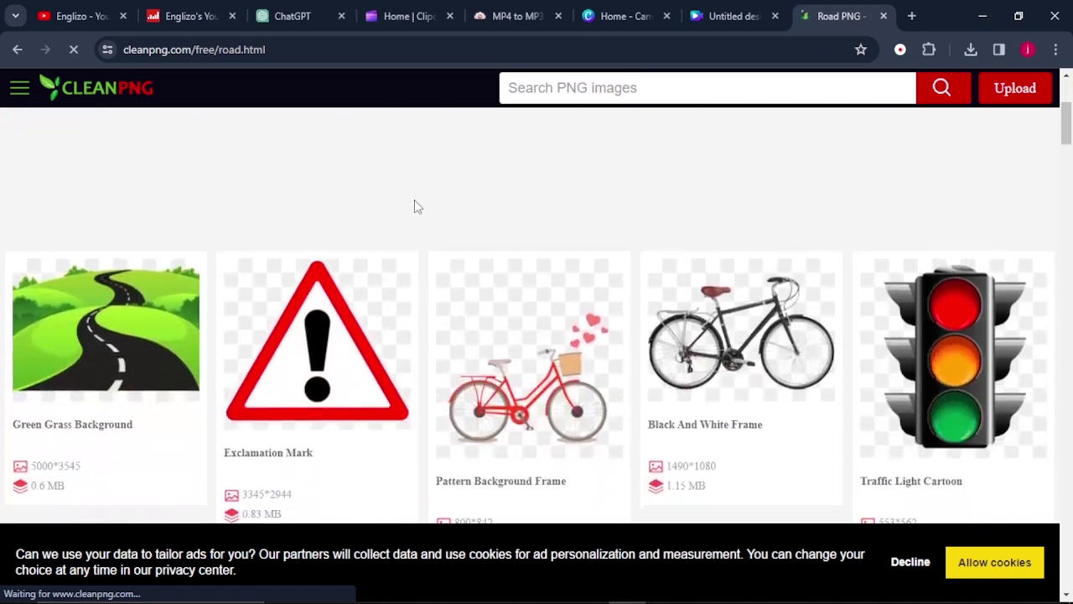
{"action": "scroll", "coordinate": [420, 206], "scroll_direction": "down", "scroll_amount": 6}
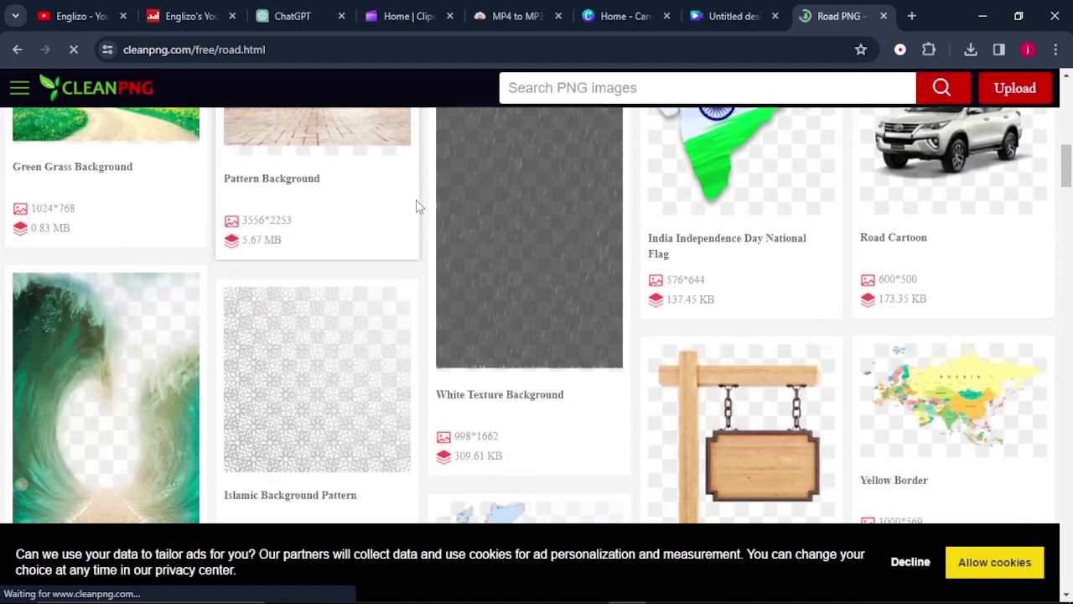
{"action": "scroll", "coordinate": [416, 200], "scroll_direction": "down", "scroll_amount": 5}
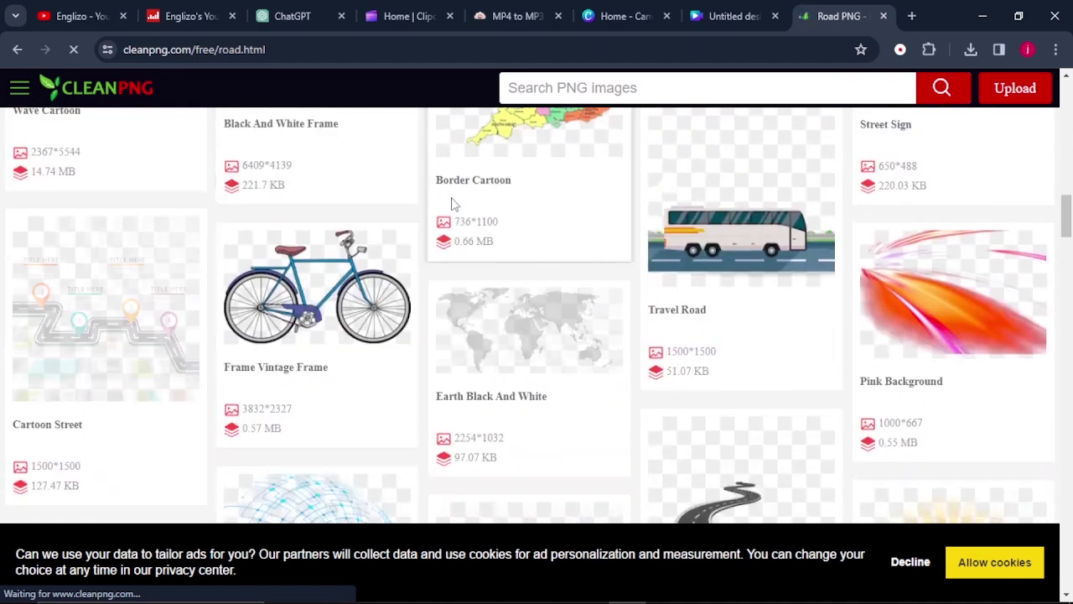
{"action": "scroll", "coordinate": [479, 221], "scroll_direction": "down", "scroll_amount": 4}
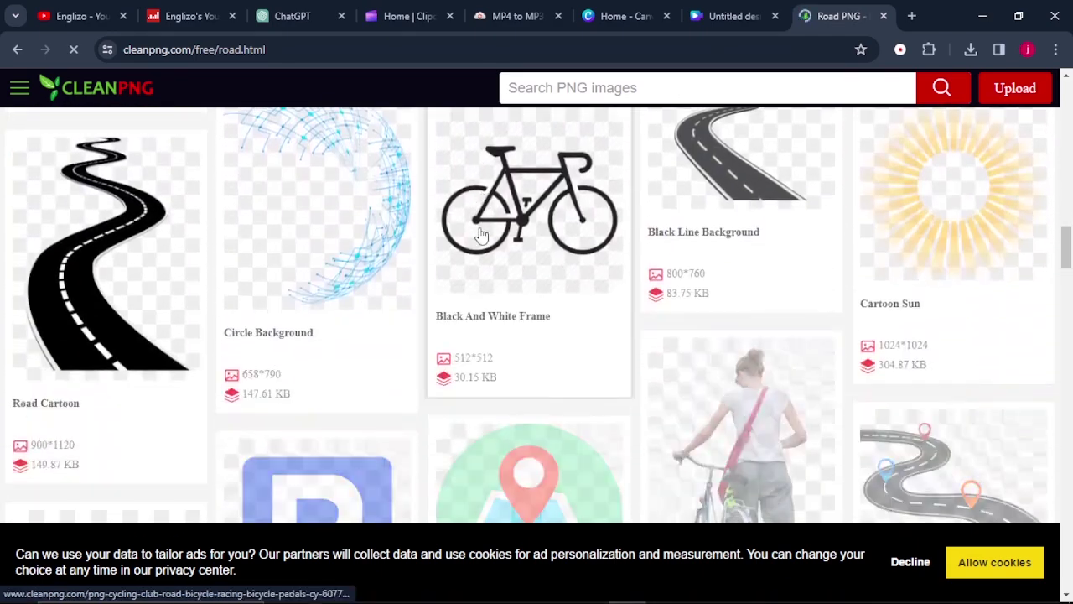
{"action": "scroll", "coordinate": [537, 265], "scroll_direction": "down", "scroll_amount": 8}
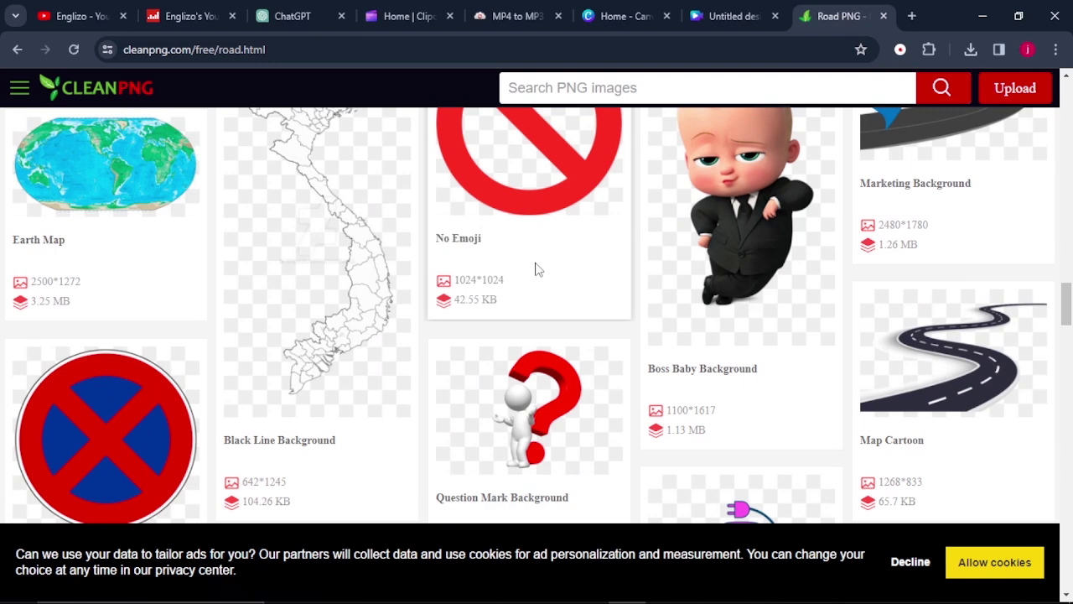
{"action": "scroll", "coordinate": [536, 268], "scroll_direction": "down", "scroll_amount": 5}
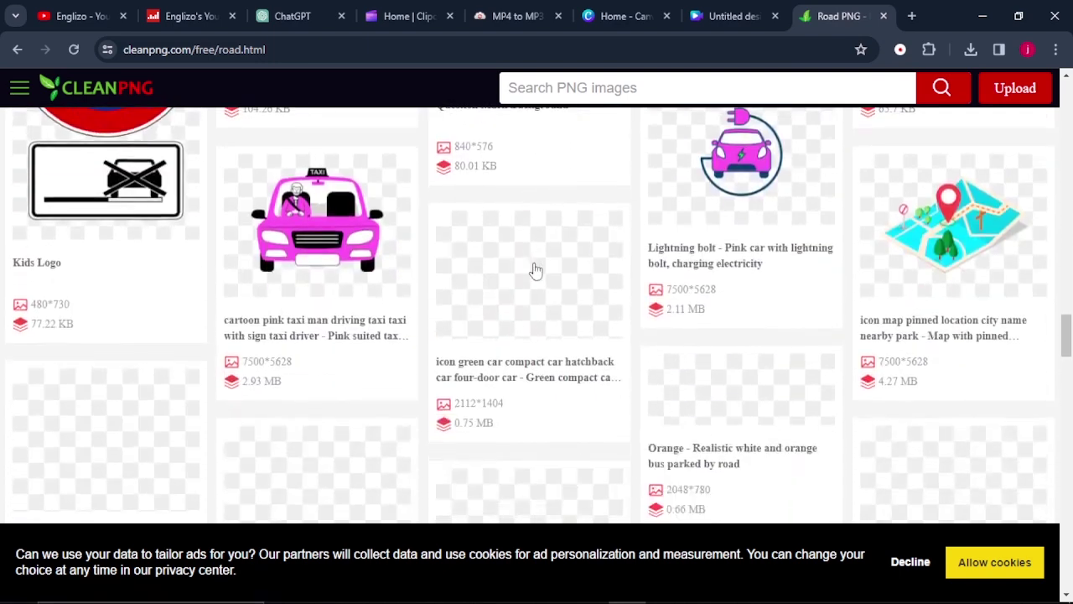
{"action": "scroll", "coordinate": [536, 270], "scroll_direction": "down", "scroll_amount": 3}
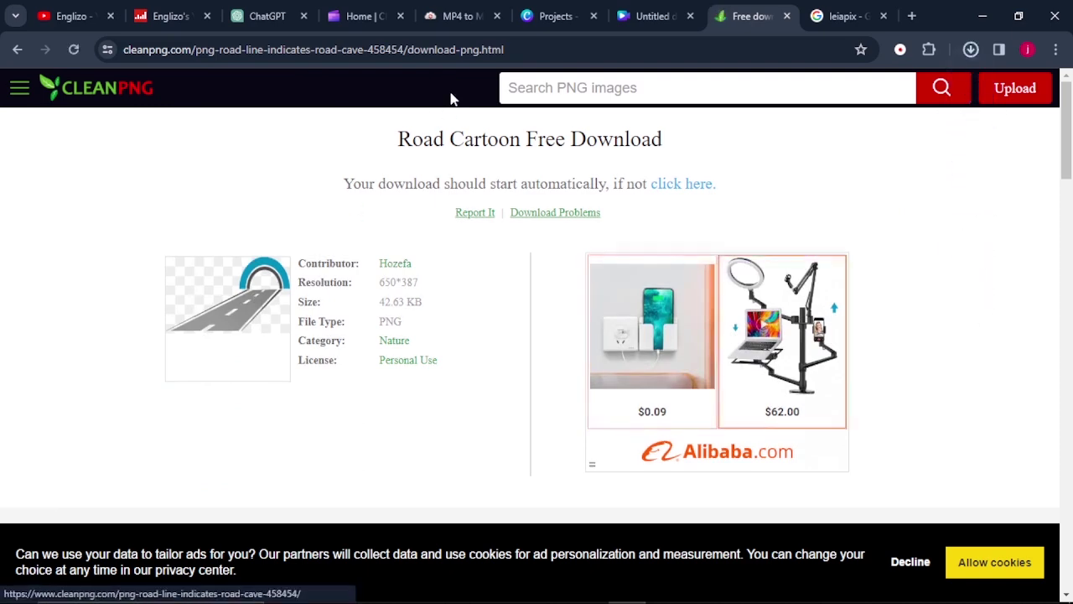
Switch back to the Canva video design and add the uploaded city skyline image with a road to the blank page.
{"action": "left_click", "coordinate": [658, 18]}
{"action": "scroll", "coordinate": [220, 352], "scroll_direction": "up", "scroll_amount": 4}
{"action": "scroll", "coordinate": [220, 352], "scroll_direction": "down", "scroll_amount": 2}
{"action": "scroll", "coordinate": [223, 354], "scroll_direction": "up", "scroll_amount": 3}
{"action": "scroll", "coordinate": [84, 336], "scroll_direction": "down", "scroll_amount": 3}
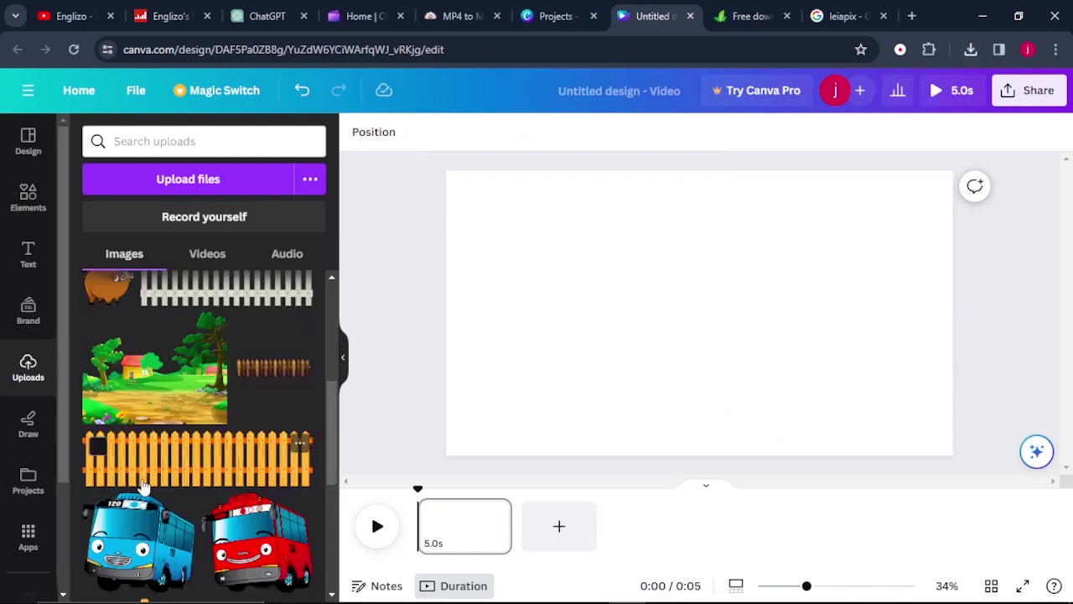
{"action": "scroll", "coordinate": [261, 408], "scroll_direction": "up", "scroll_amount": 1}
{"action": "scroll", "coordinate": [263, 407], "scroll_direction": "down", "scroll_amount": 2}
{"action": "scroll", "coordinate": [262, 406], "scroll_direction": "down", "scroll_amount": 3}
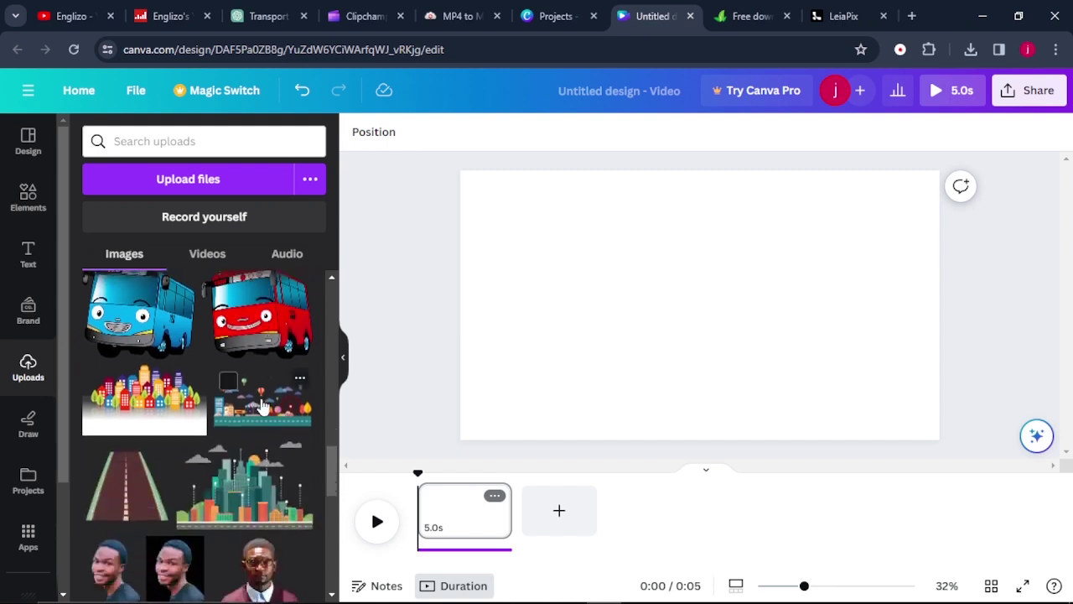
{"action": "scroll", "coordinate": [263, 407], "scroll_direction": "up", "scroll_amount": 1}
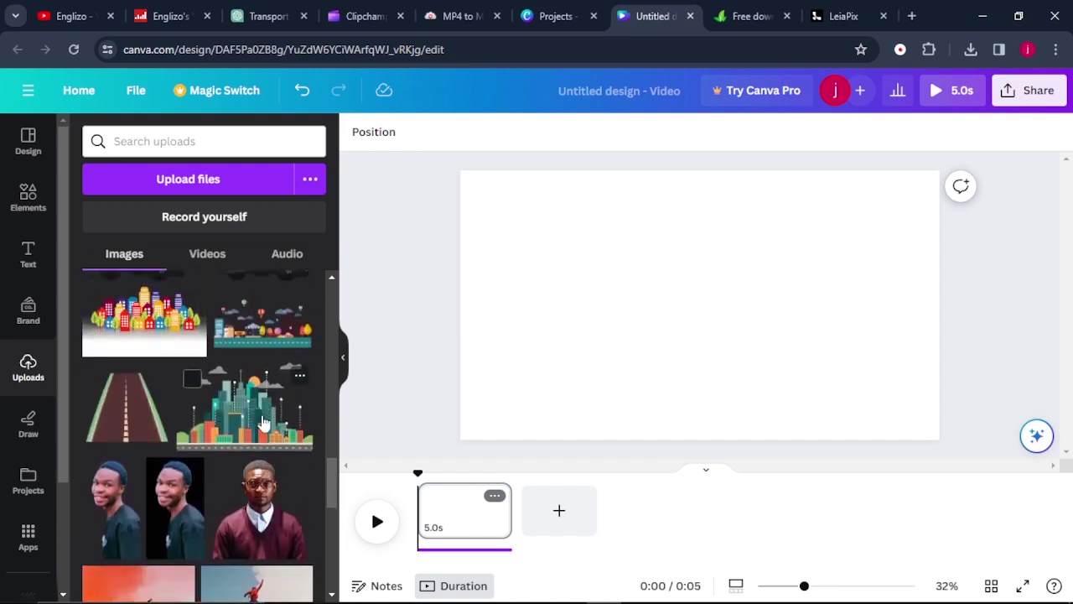
{"action": "left_click", "coordinate": [253, 438]}
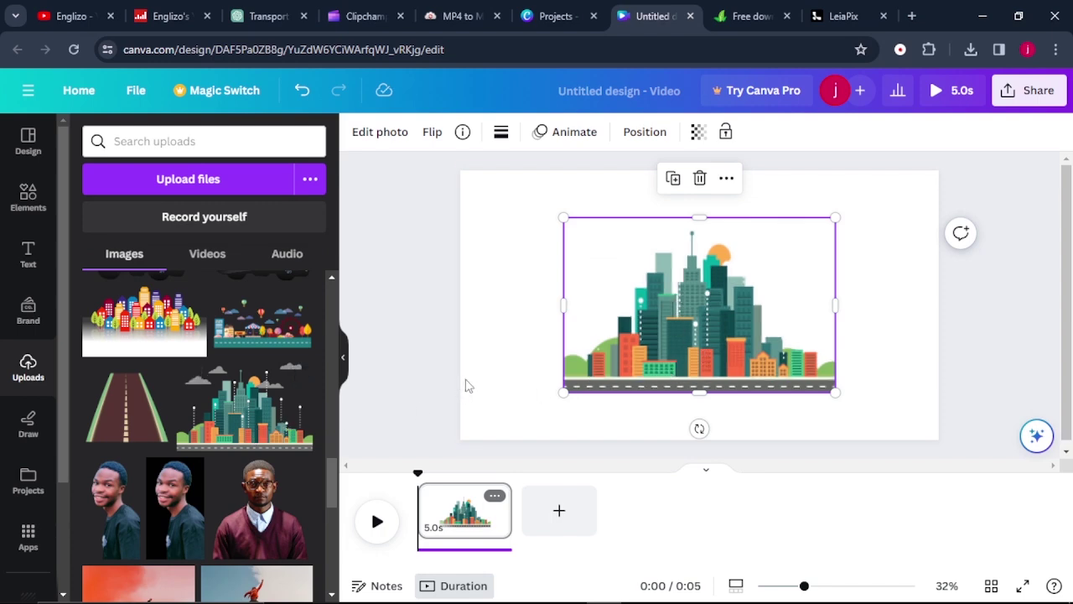
Crop the city skyline image down to its road strip and stretch it across the full width of the page's bottom edge.
{"action": "left_click", "coordinate": [503, 379]}
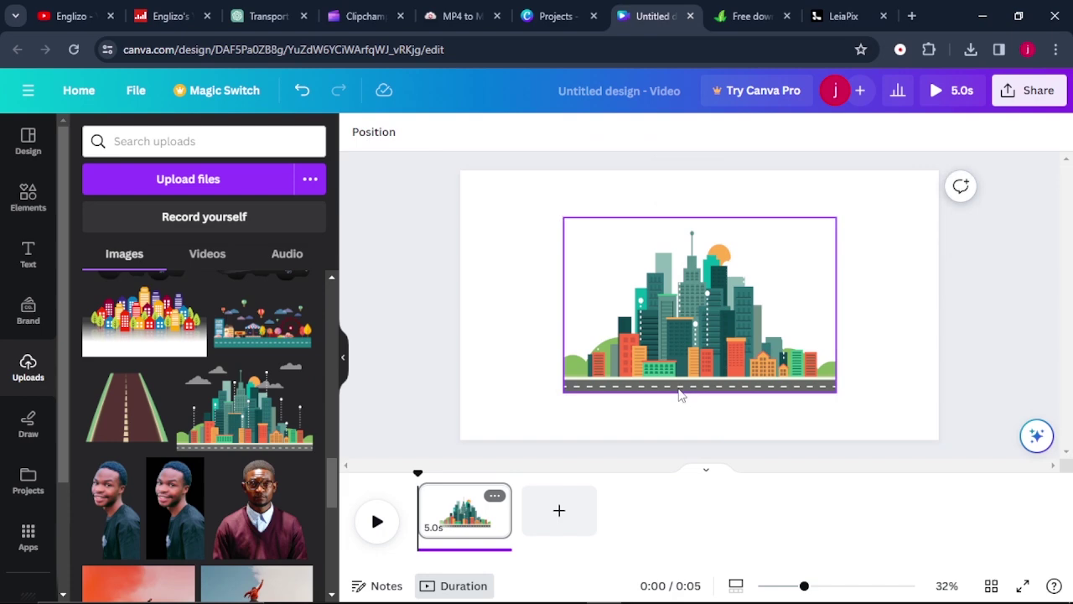
{"action": "left_click", "coordinate": [701, 231]}
{"action": "left_click_drag", "start_coordinate": [700, 217], "coordinate": [702, 378]}
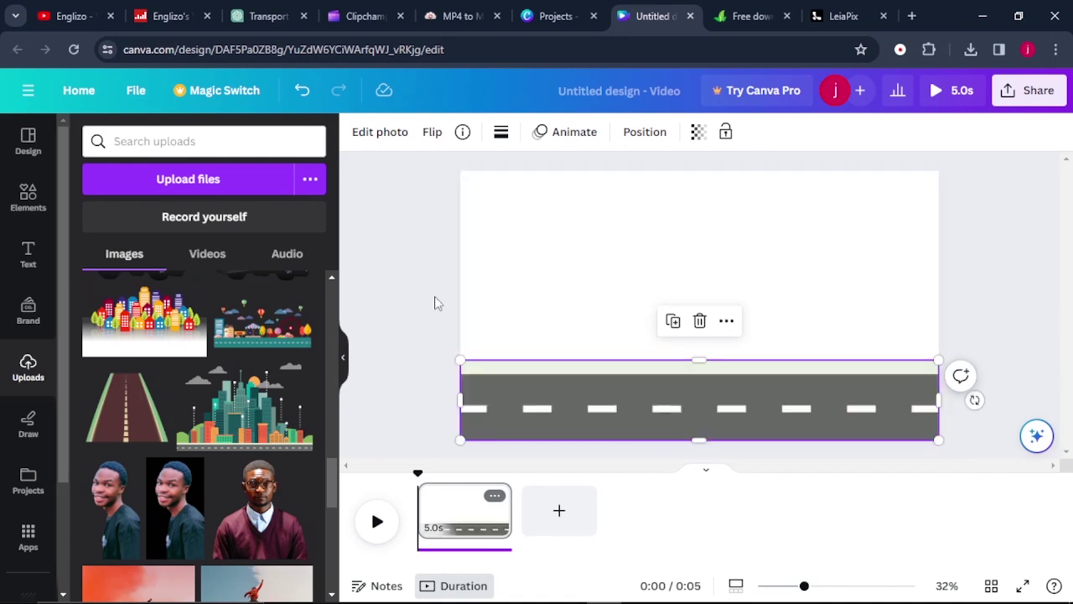
{"action": "left_click", "coordinate": [435, 304]}
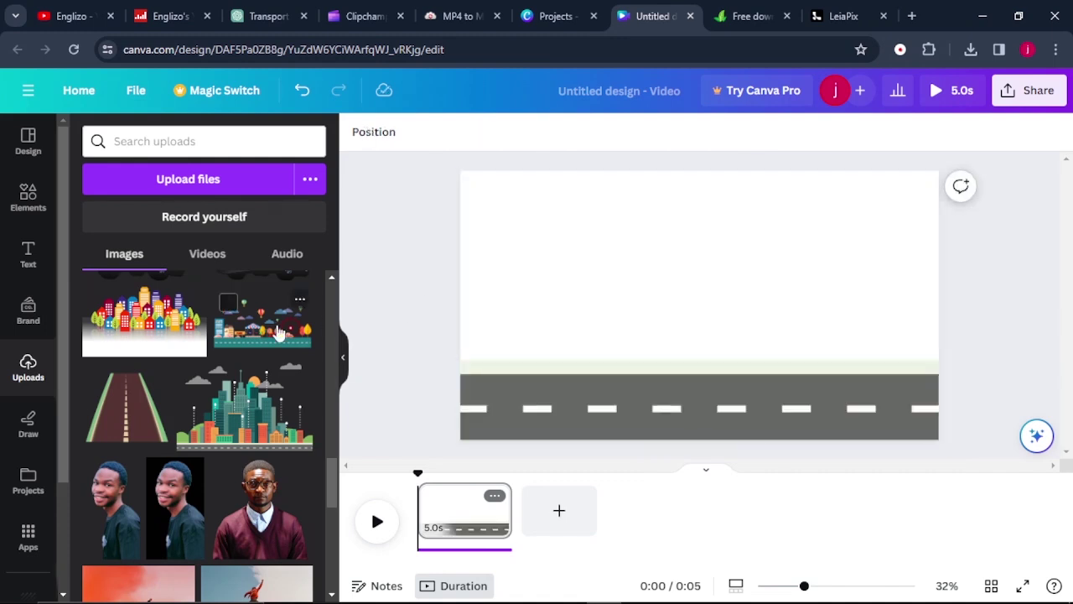
Add the uploaded green hills and clouds image above the road and enlarge it to about 1,958 by 880 to fill the background.
{"action": "scroll", "coordinate": [279, 333], "scroll_direction": "down", "scroll_amount": 6}
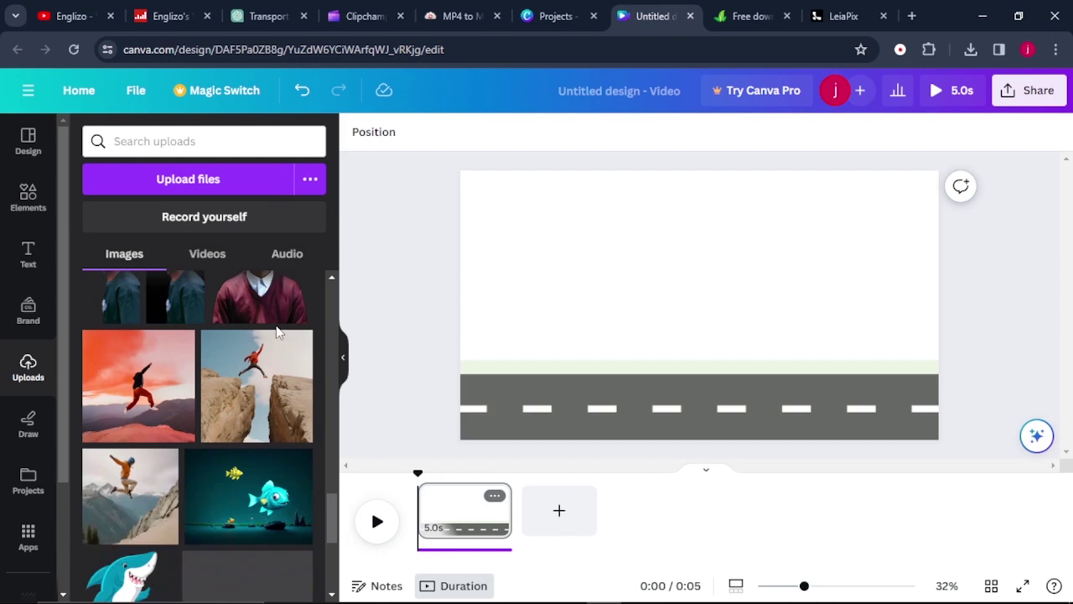
{"action": "scroll", "coordinate": [279, 333], "scroll_direction": "down", "scroll_amount": 6}
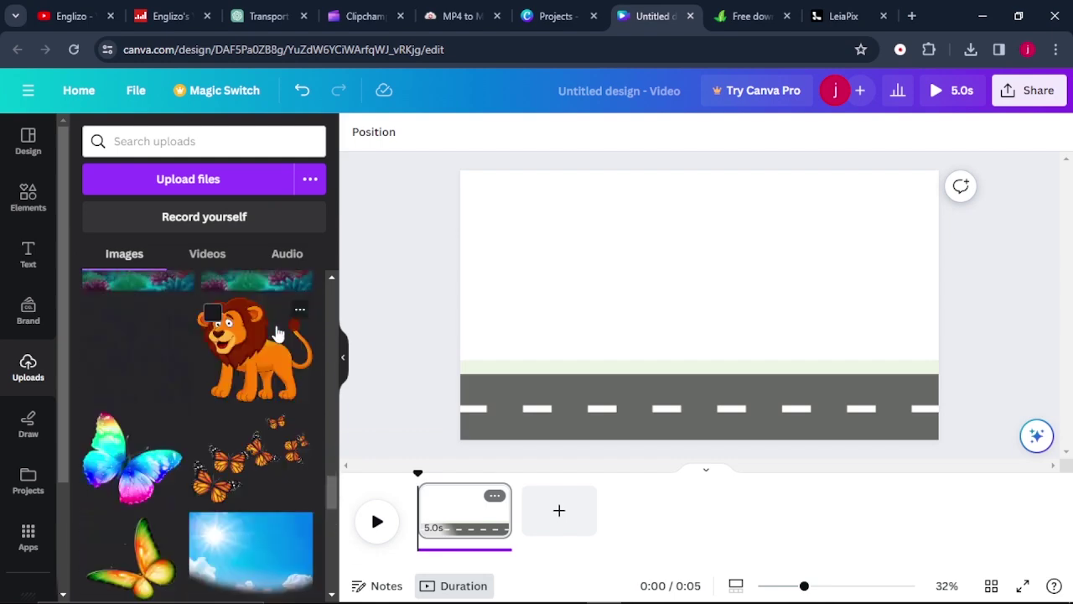
{"action": "scroll", "coordinate": [279, 333], "scroll_direction": "down", "scroll_amount": 5}
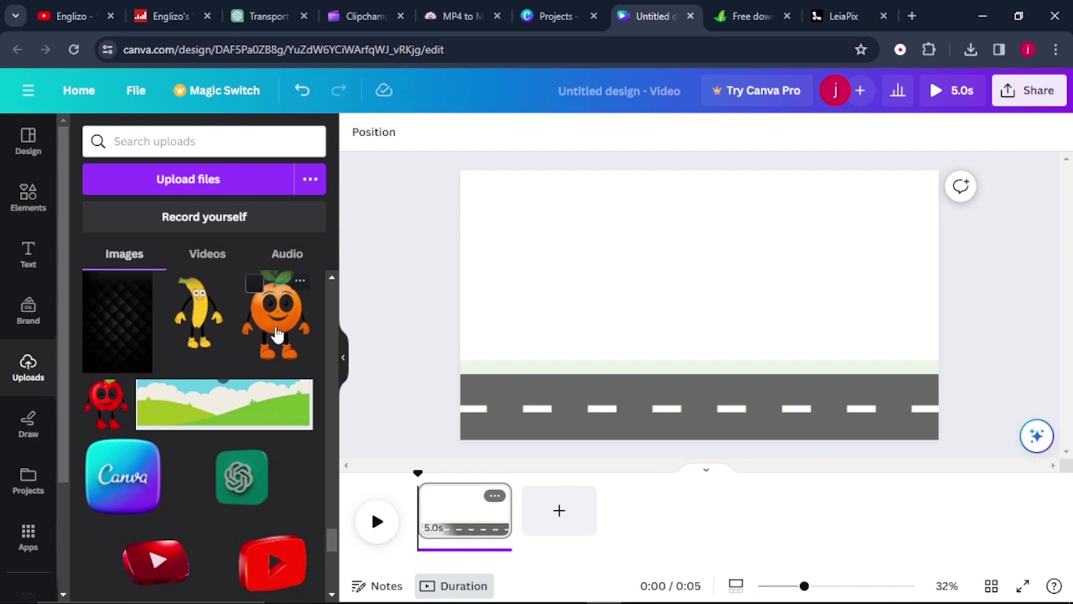
{"action": "left_click_drag", "start_coordinate": [243, 394], "coordinate": [616, 321]}
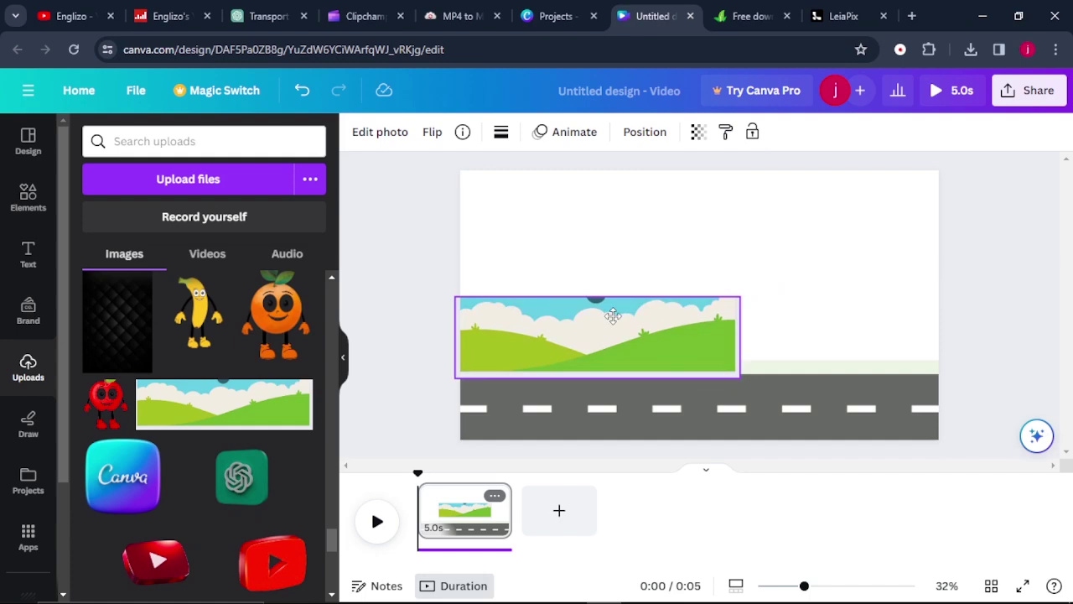
{"action": "left_click_drag", "start_coordinate": [744, 297], "coordinate": [946, 240]}
{"action": "left_click_drag", "start_coordinate": [700, 240], "coordinate": [707, 160]}
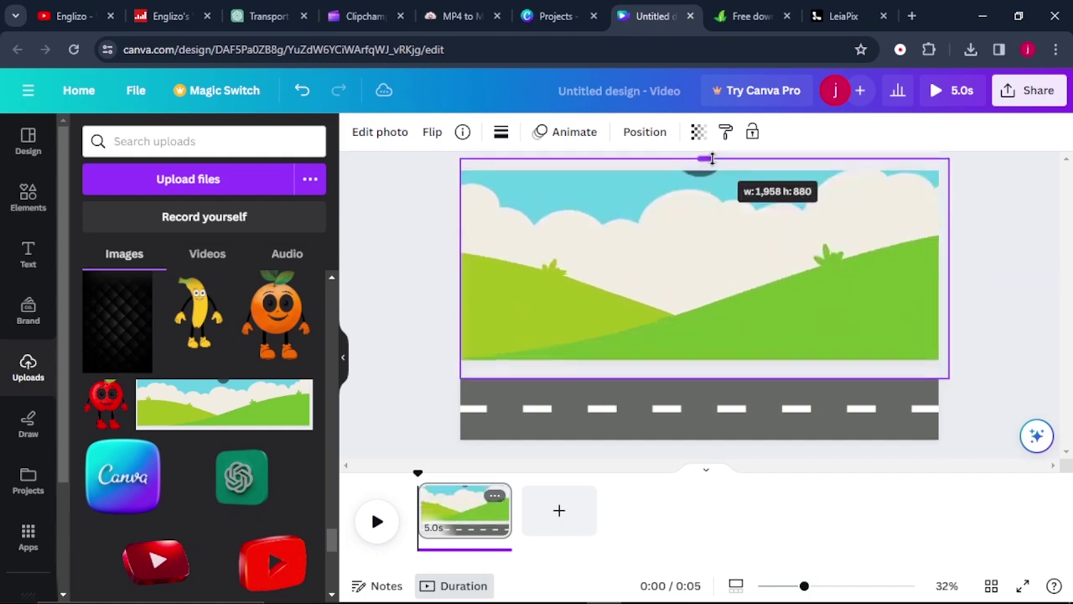
Place two copies of the uploaded yellow wooden fence side by side along the road, spanning the page width.
{"action": "scroll", "coordinate": [220, 317], "scroll_direction": "up", "scroll_amount": 5}
{"action": "scroll", "coordinate": [219, 317], "scroll_direction": "up", "scroll_amount": 10}
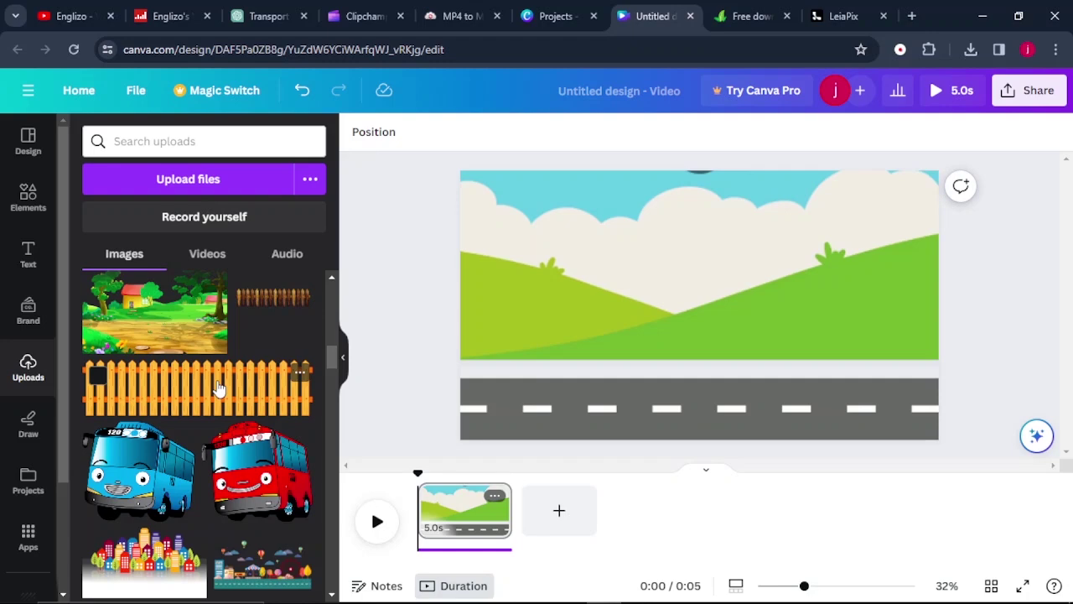
{"action": "left_click_drag", "start_coordinate": [219, 388], "coordinate": [658, 336]}
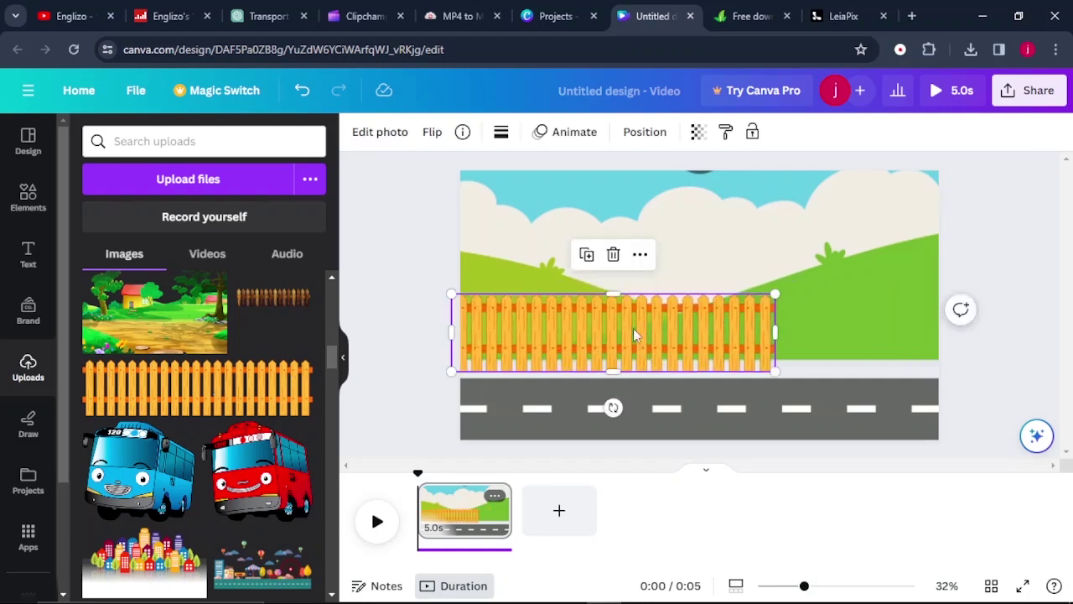
{"action": "left_click_drag", "start_coordinate": [209, 383], "coordinate": [936, 332]}
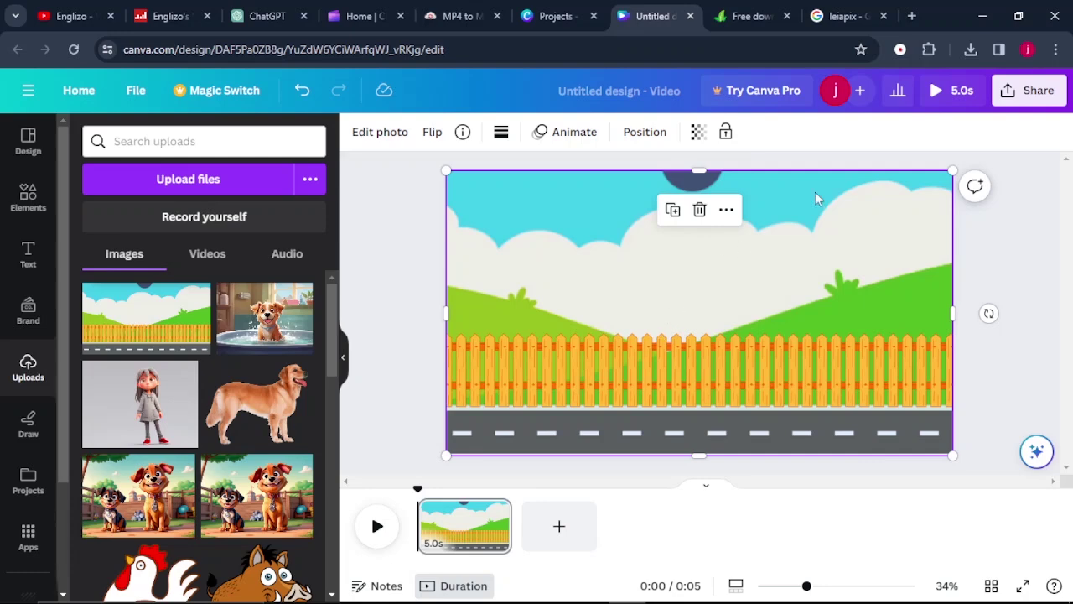
Download the finished road background design as a PNG image.
{"action": "left_click", "coordinate": [1038, 92]}
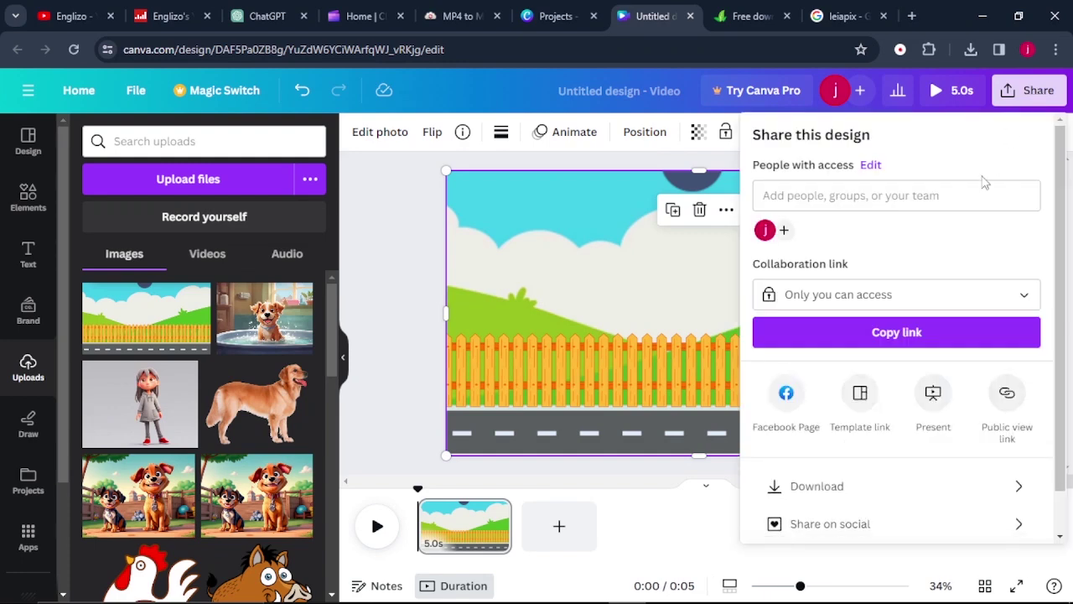
{"action": "left_click", "coordinate": [822, 486]}
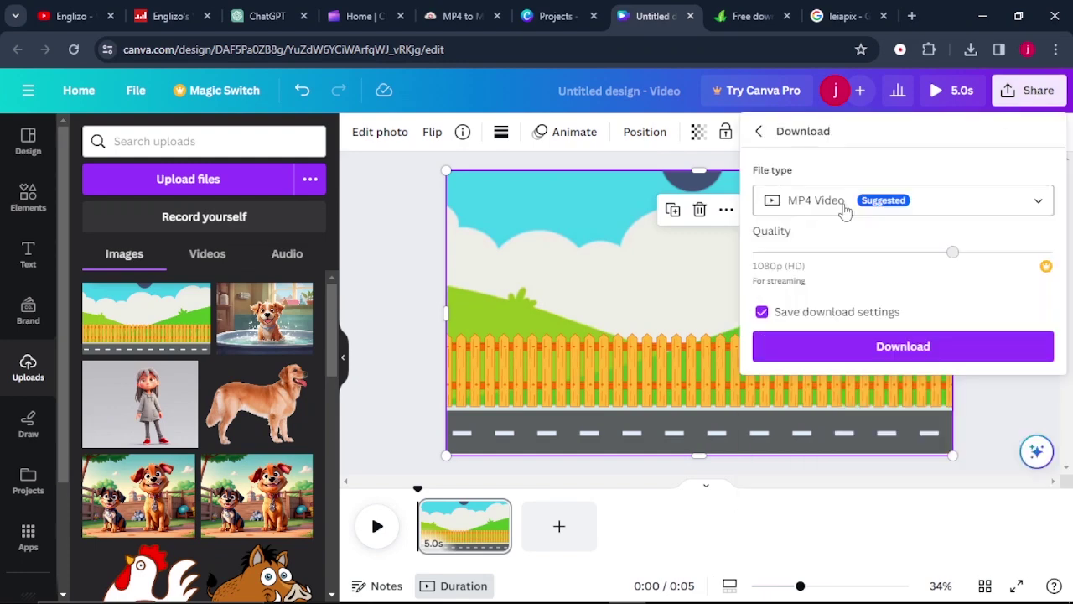
{"action": "left_click", "coordinate": [845, 205]}
{"action": "scroll", "coordinate": [823, 260], "scroll_direction": "up", "scroll_amount": 1}
{"action": "left_click", "coordinate": [824, 249]}
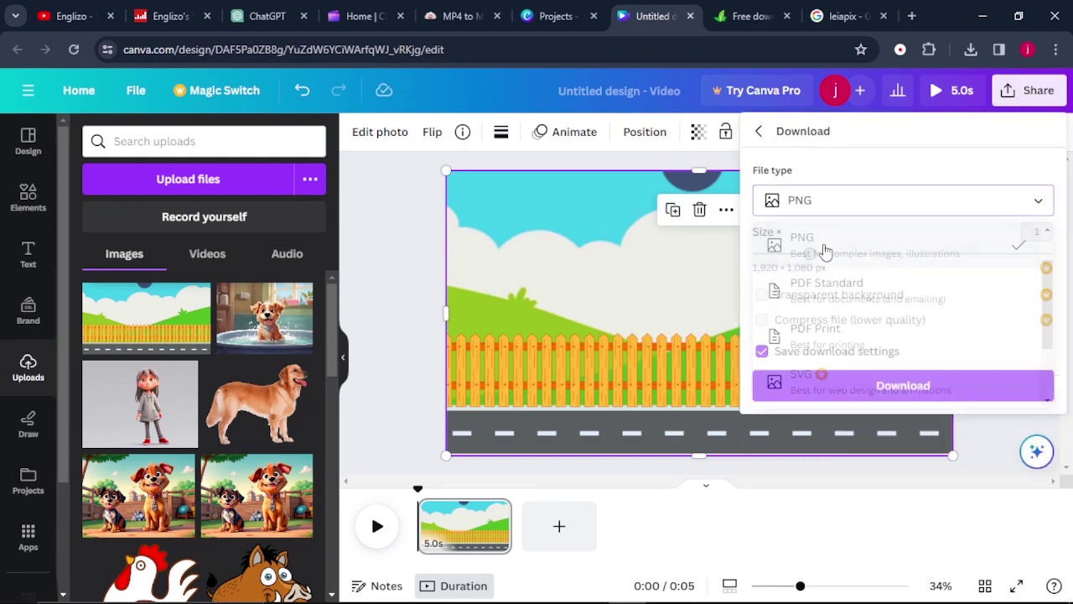
{"action": "left_click", "coordinate": [906, 386]}
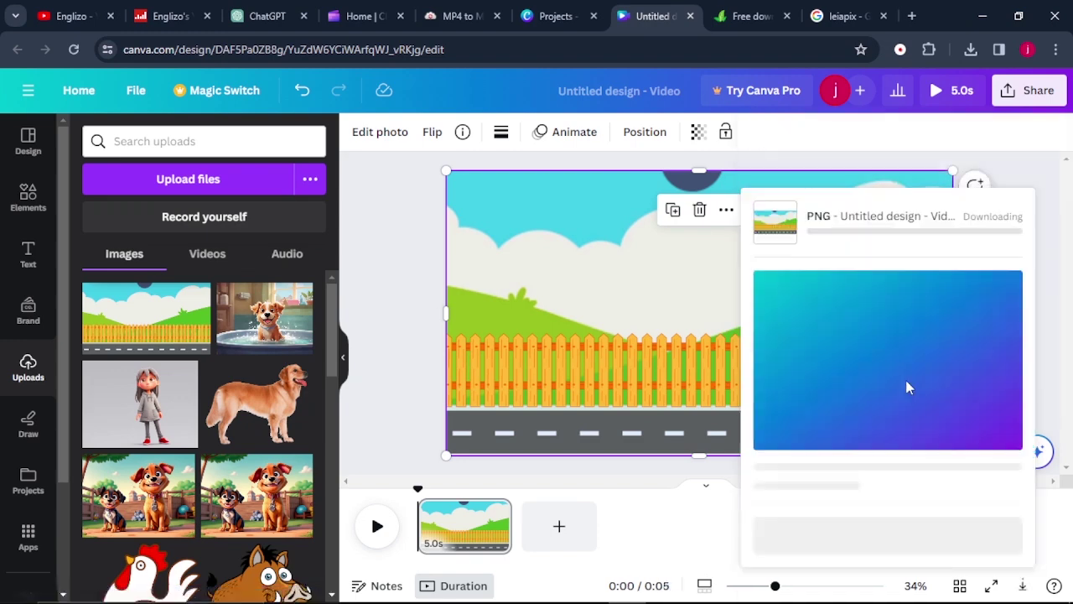
Switch to the Google results for "leiapix", open the LeiaPix website and start its free animation converter.
{"action": "left_click", "coordinate": [832, 18]}
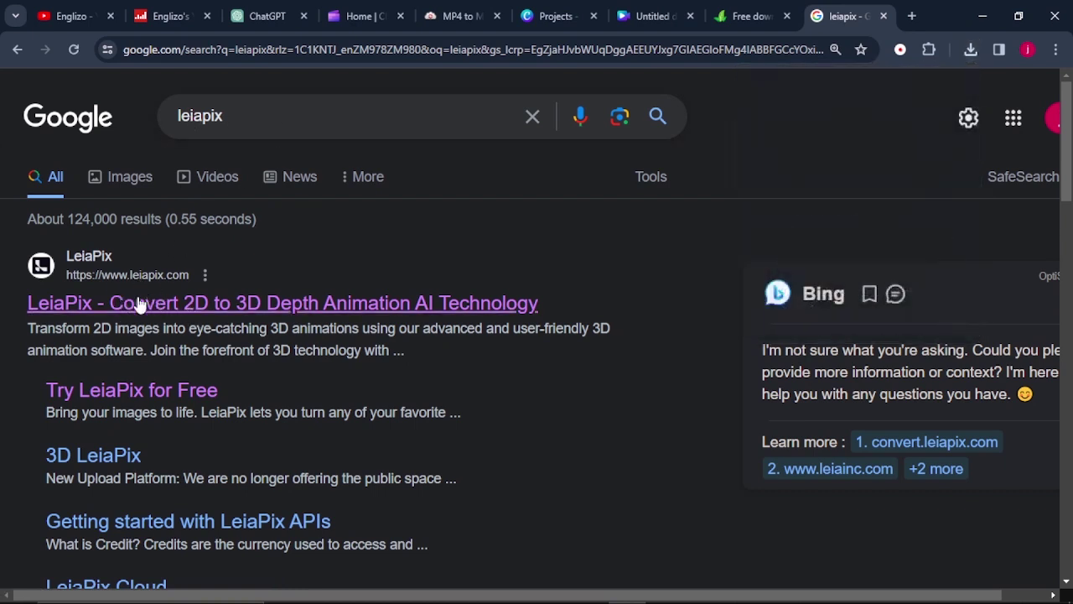
{"action": "left_click", "coordinate": [241, 304]}
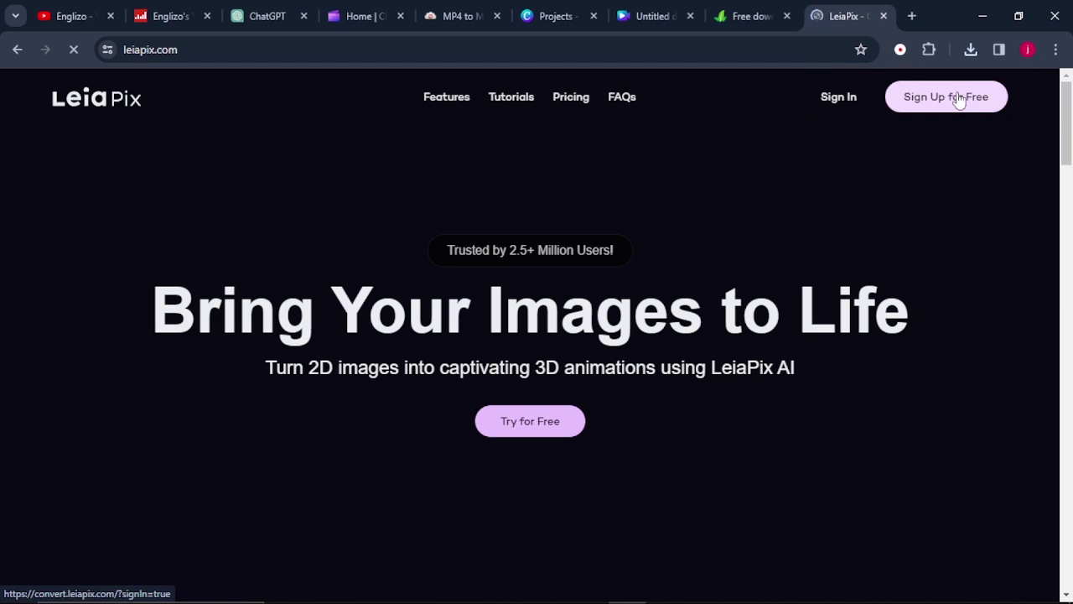
{"action": "left_click", "coordinate": [538, 421]}
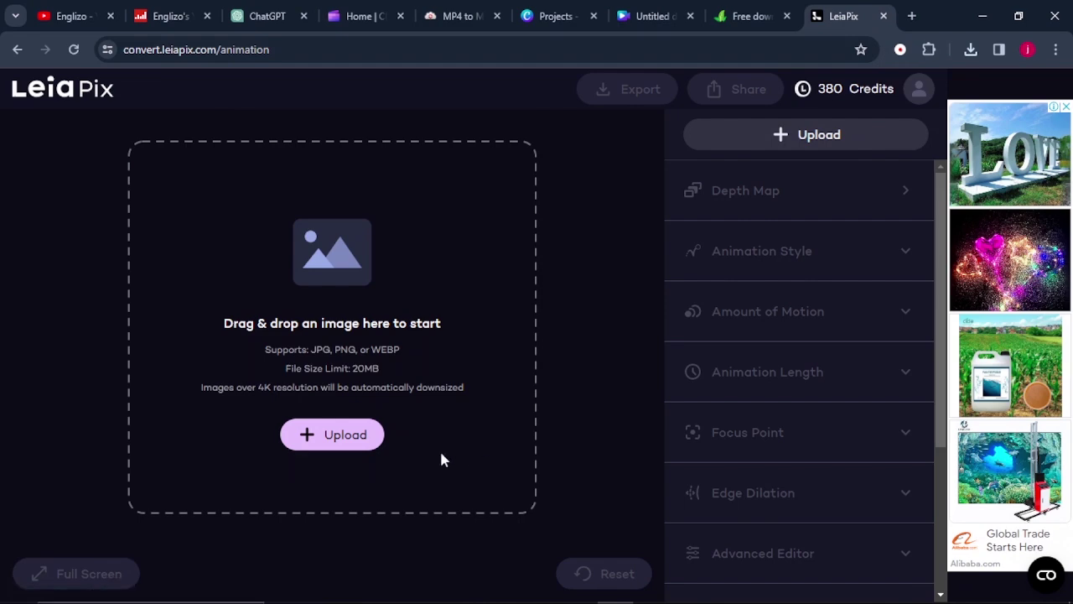
Upload the road background image "Untitled design (83)" from the Downloads folder to LeiaPix.
{"action": "left_click", "coordinate": [358, 444]}
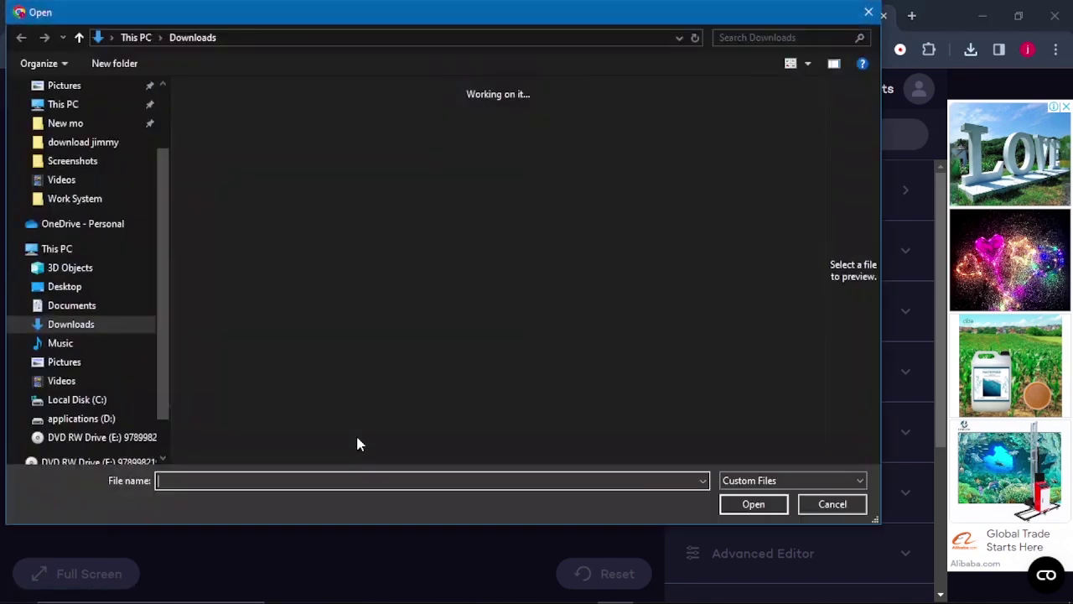
{"action": "left_click", "coordinate": [217, 159]}
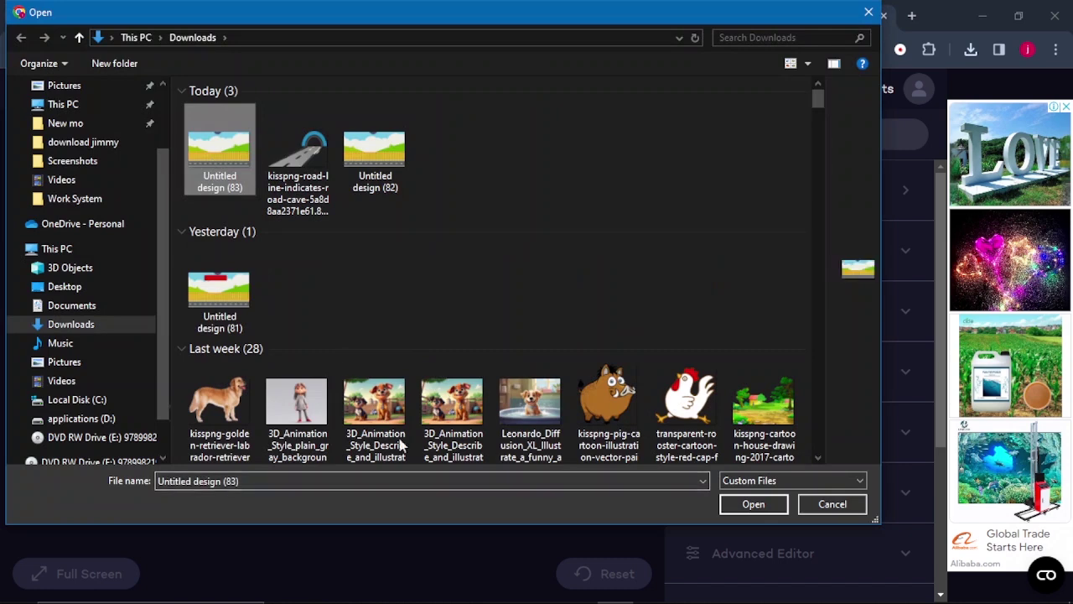
{"action": "left_click", "coordinate": [754, 504]}
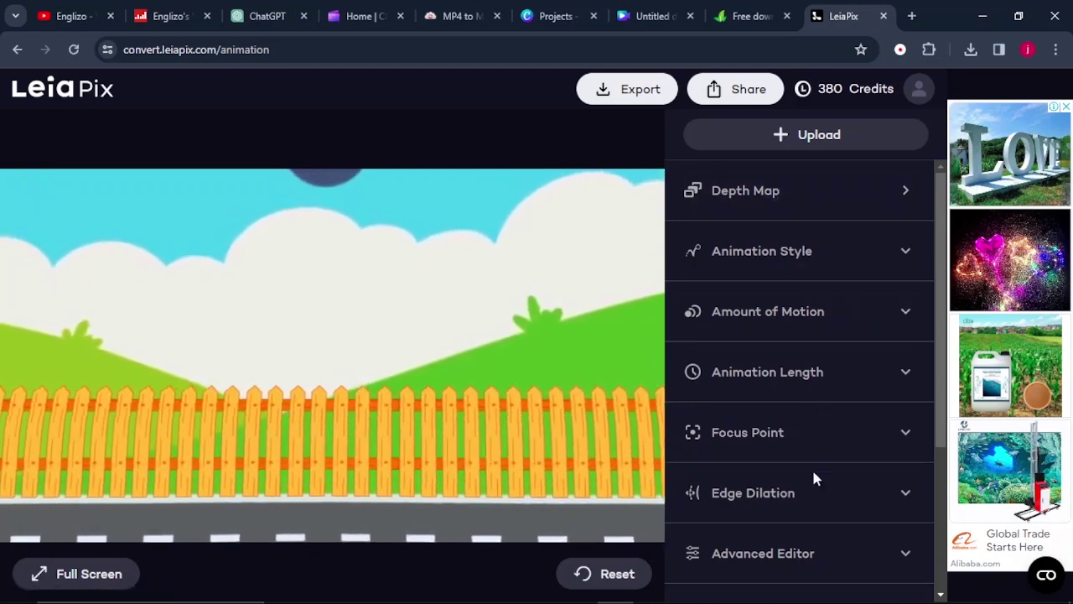
Set the animation style to Horizontal and lower the amount of motion to the second of the five levels.
{"action": "left_click", "coordinate": [783, 260]}
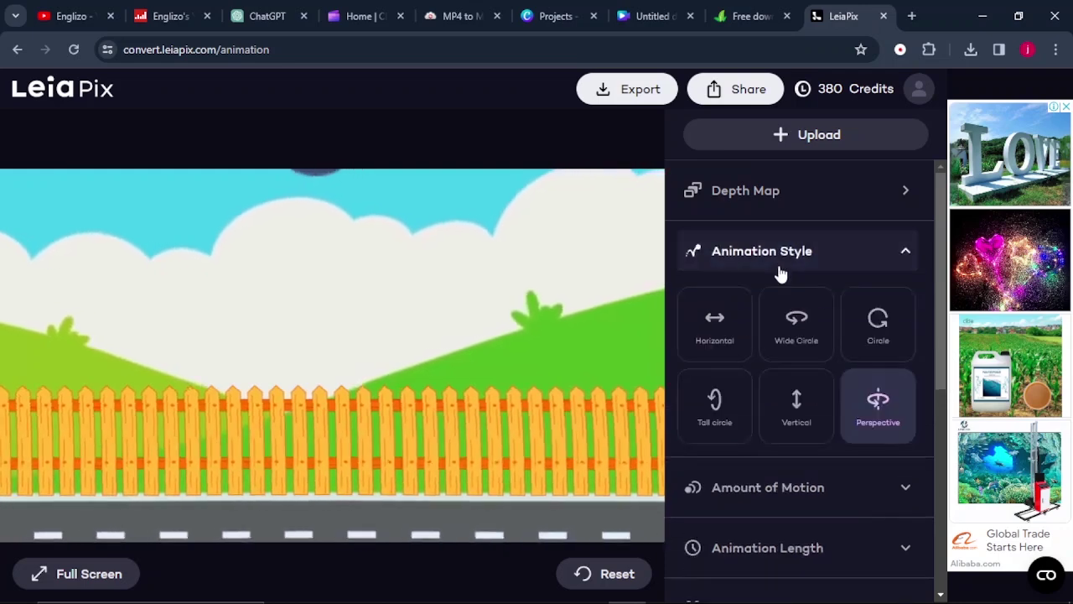
{"action": "left_click", "coordinate": [716, 327]}
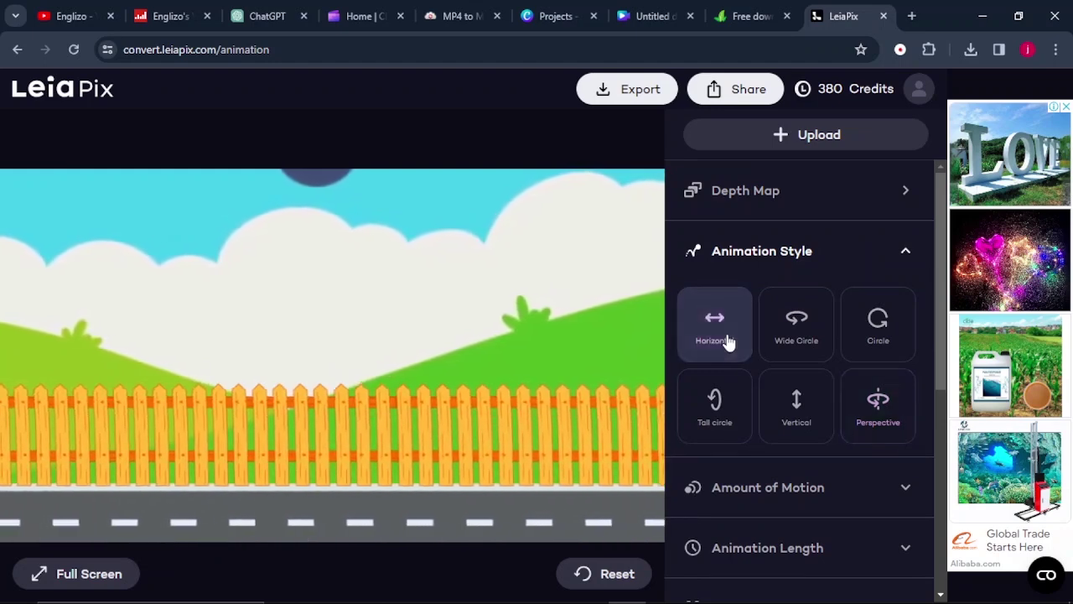
{"action": "scroll", "coordinate": [728, 342], "scroll_direction": "down", "scroll_amount": 2}
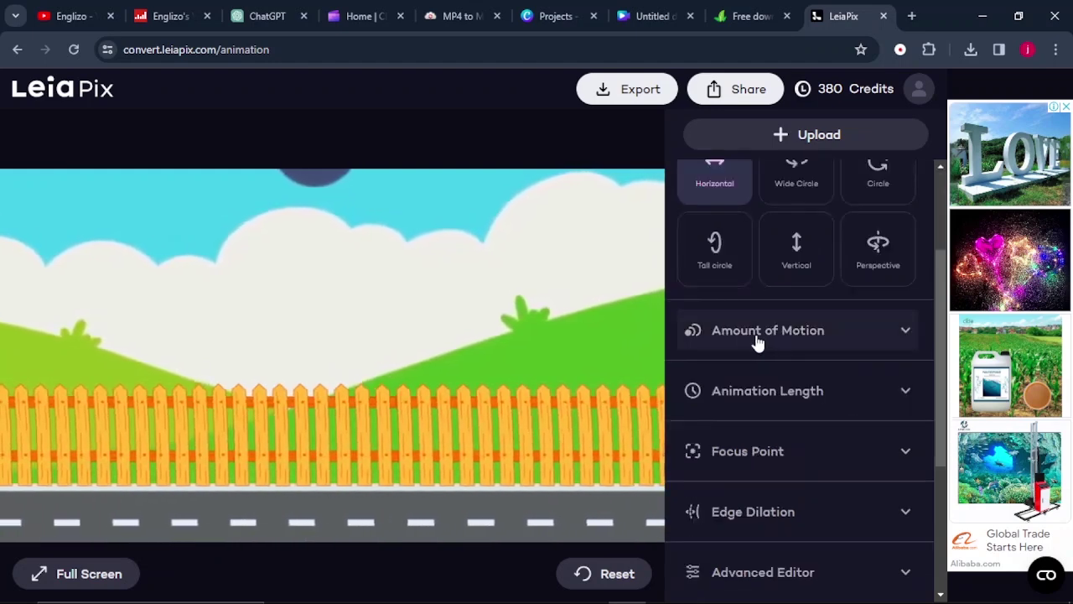
{"action": "left_click", "coordinate": [766, 336]}
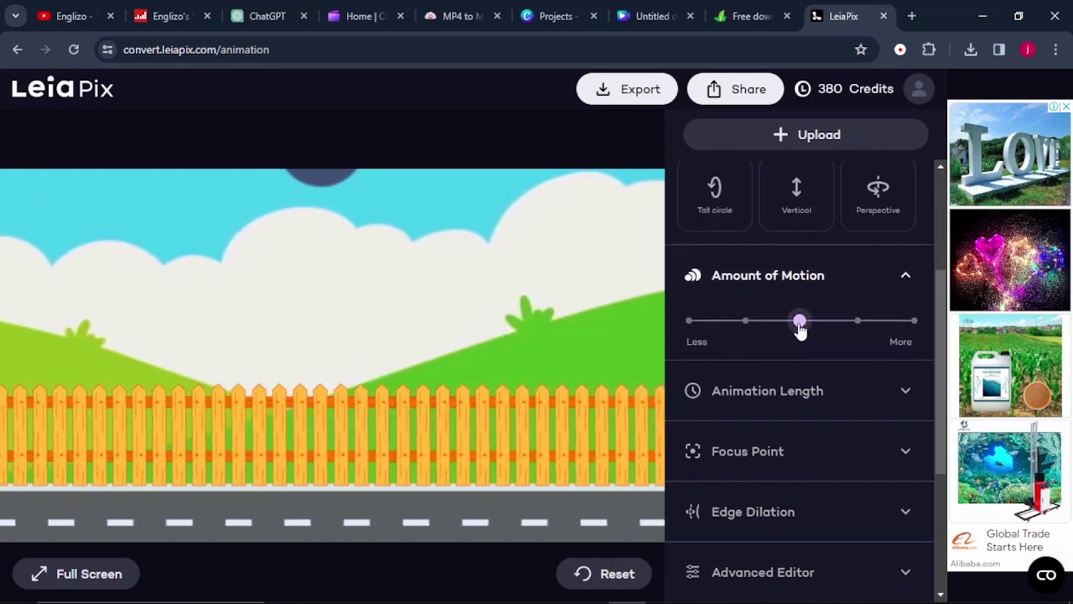
{"action": "left_click", "coordinate": [743, 322]}
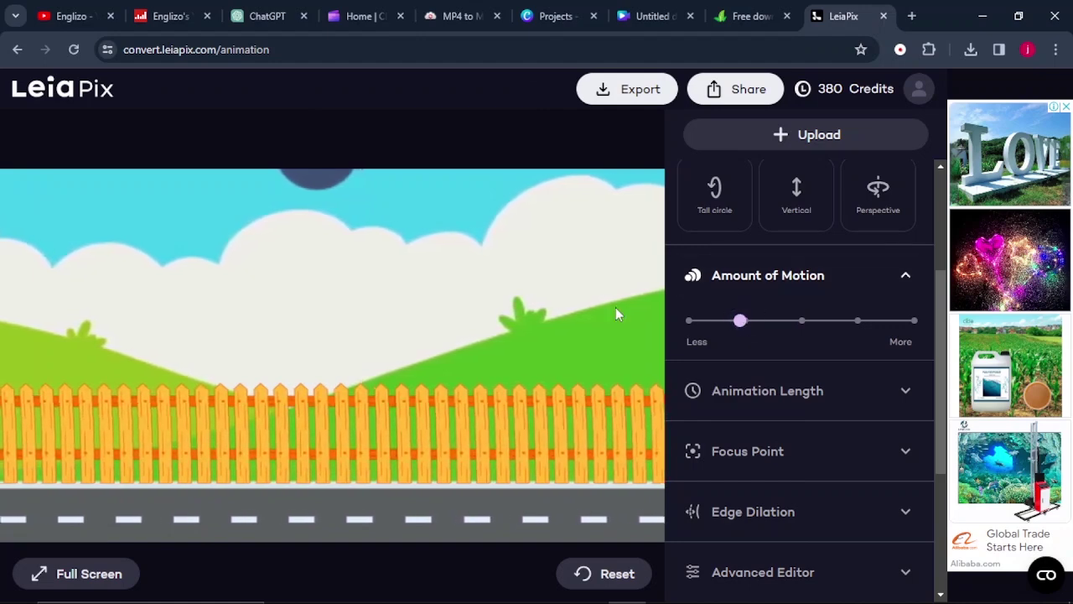
Export the animated road background with the free Limited Export as MP4 (up to 720p).
{"action": "left_click", "coordinate": [635, 90]}
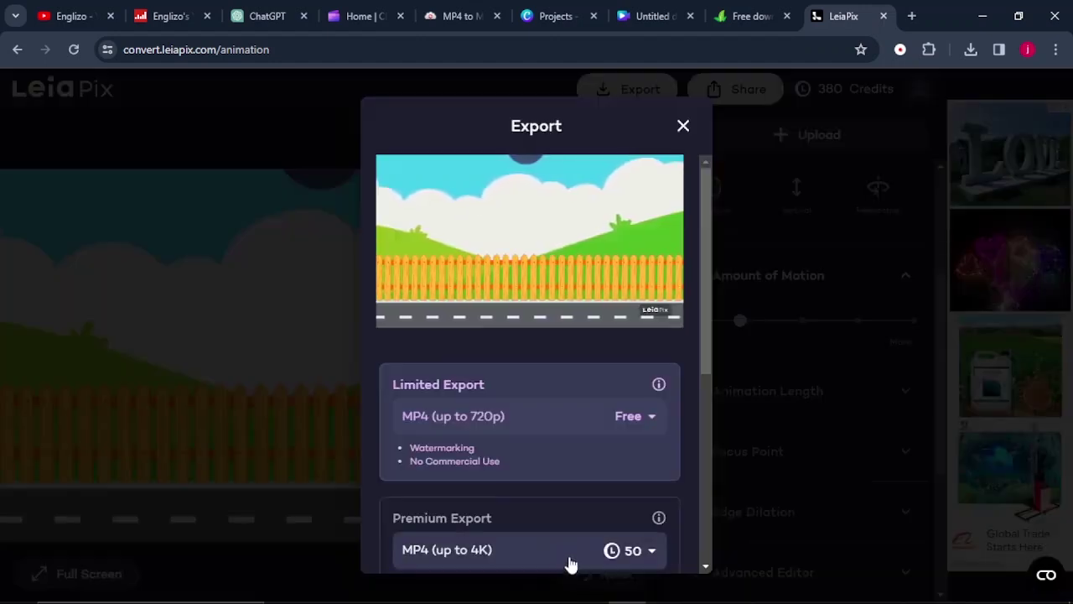
{"action": "scroll", "coordinate": [572, 560], "scroll_direction": "down", "scroll_amount": 5}
{"action": "left_click", "coordinate": [531, 495]}
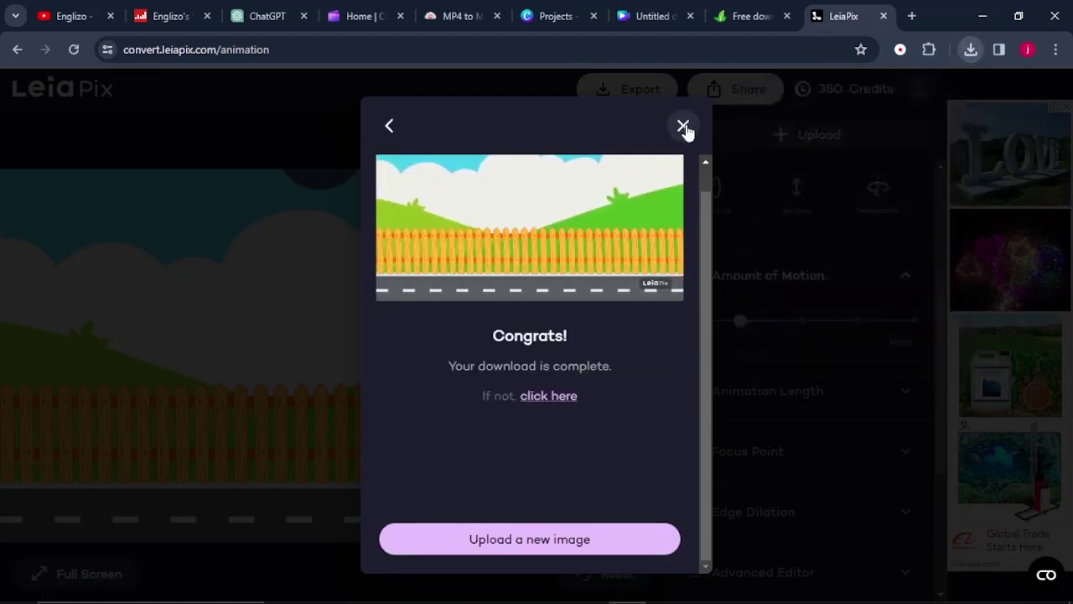
Switch to the Canva design, replace the static road background with the "Untitled design (83)_animation" video from Downloads, and preview it.
{"action": "left_click", "coordinate": [638, 15]}
{"action": "left_click", "coordinate": [587, 305]}
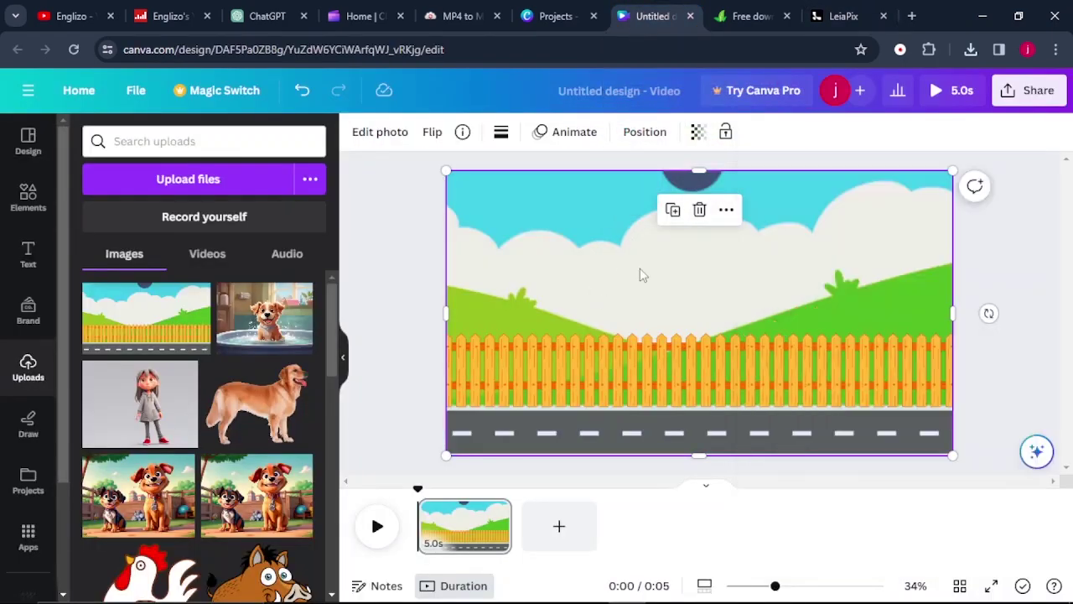
{"action": "left_click", "coordinate": [700, 210]}
{"action": "key", "text": "alt+Tab"}
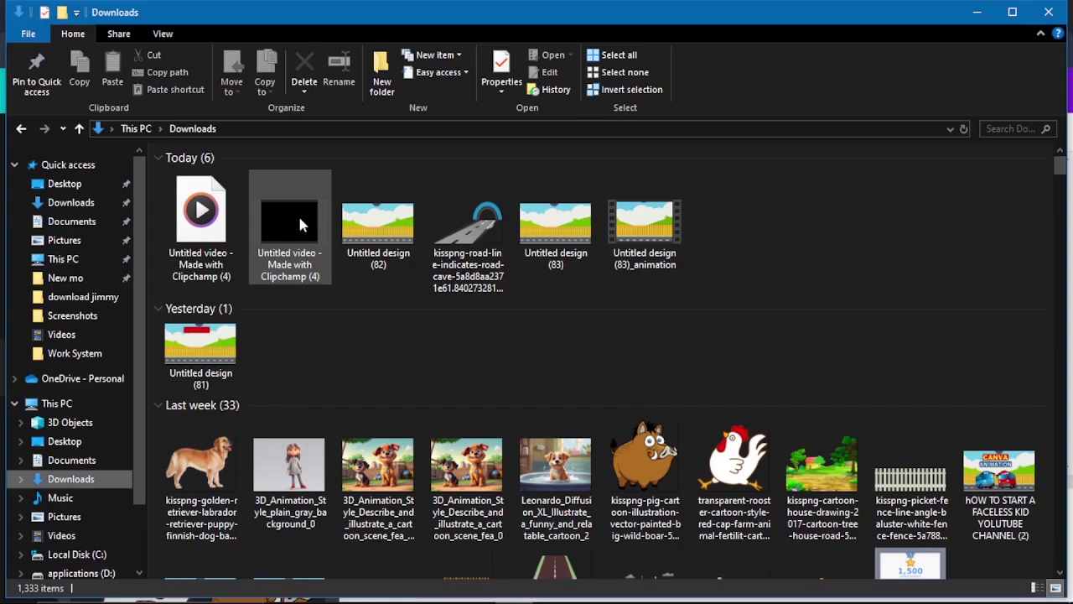
{"action": "left_click_drag", "start_coordinate": [300, 213], "coordinate": [568, 359]}
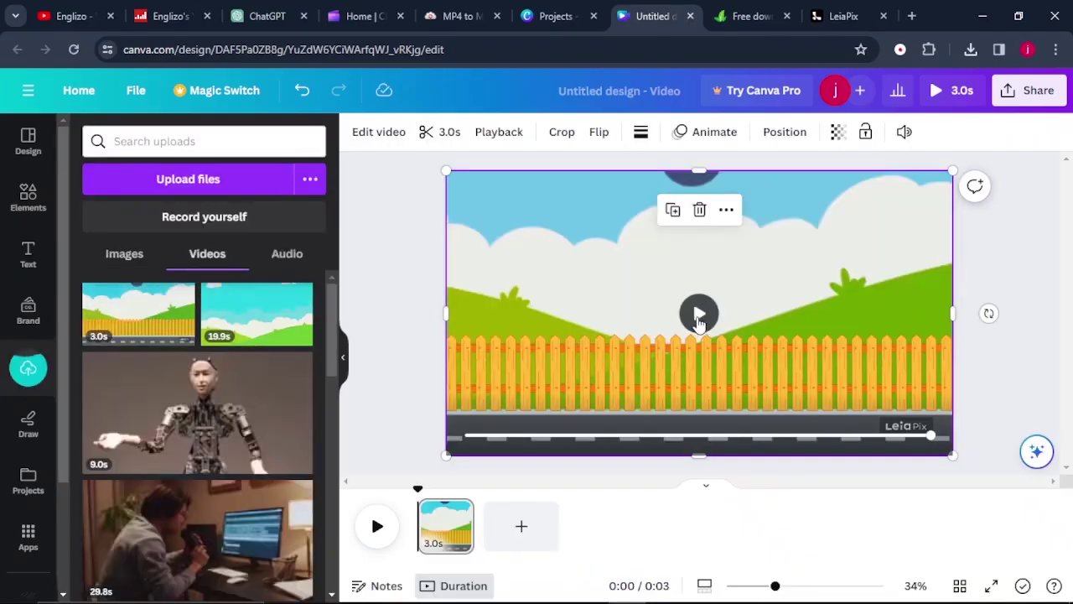
{"action": "left_click", "coordinate": [699, 313]}
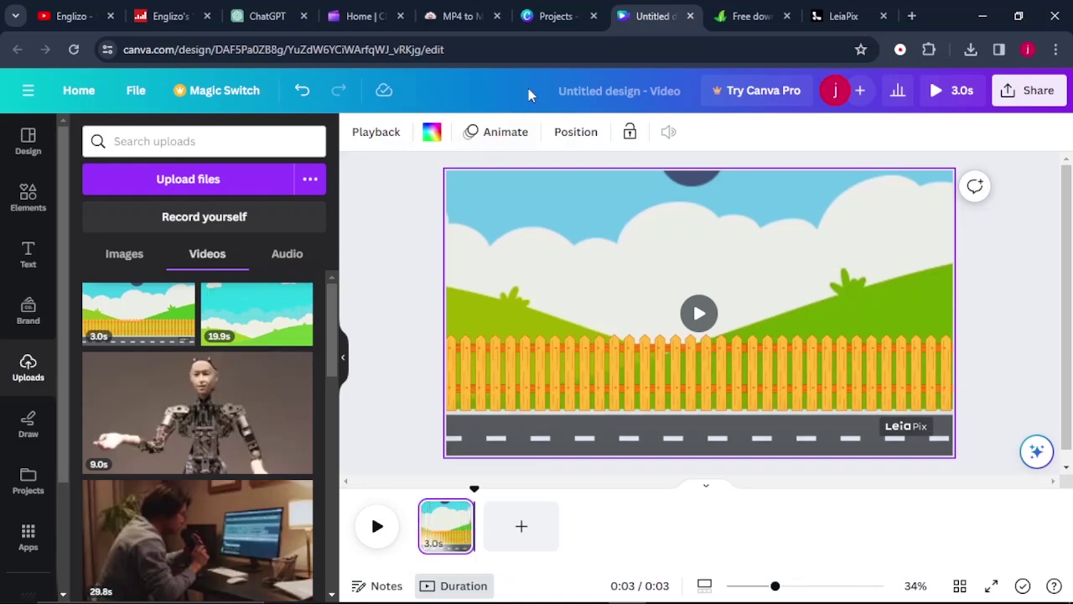
Switch to CleanPNG, return to the car results and download the red sports car PNG.
{"action": "left_click", "coordinate": [750, 18]}
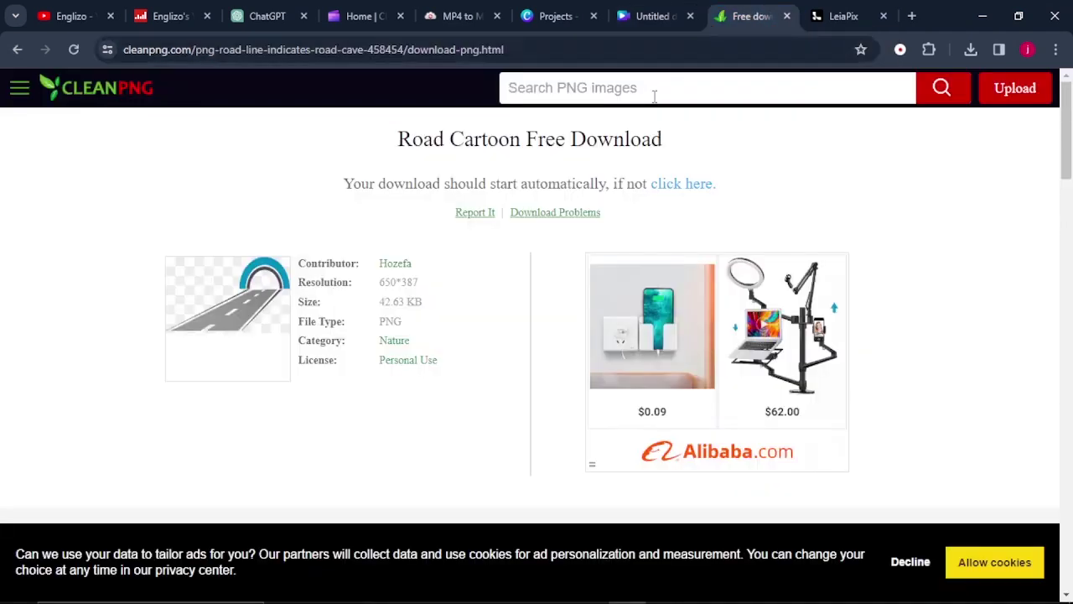
{"action": "key", "text": "alt+Left"}
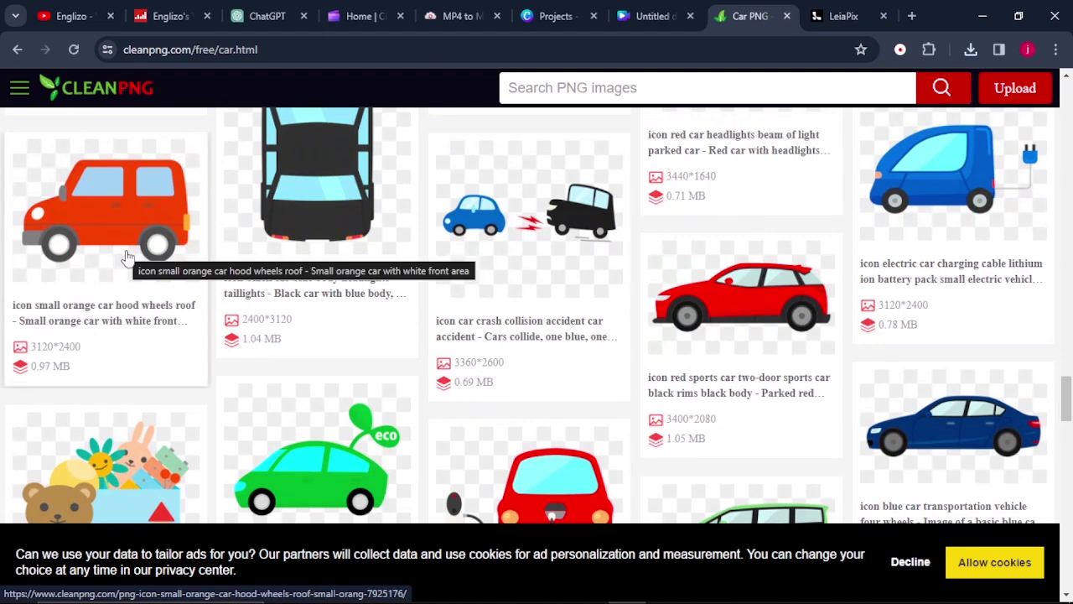
{"action": "left_click", "coordinate": [765, 297]}
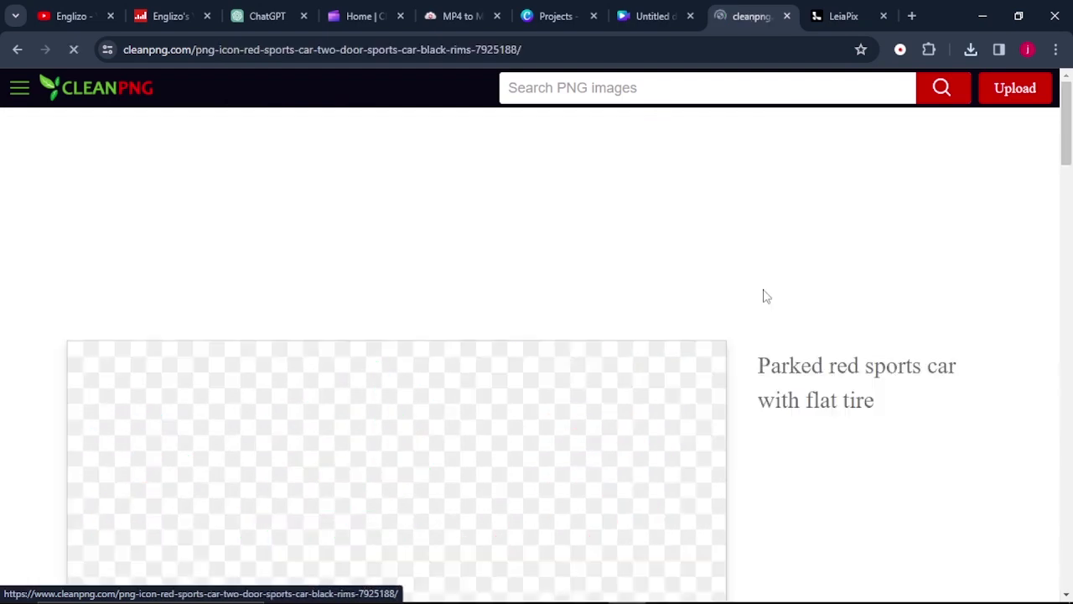
{"action": "scroll", "coordinate": [403, 391], "scroll_direction": "down", "scroll_amount": 5}
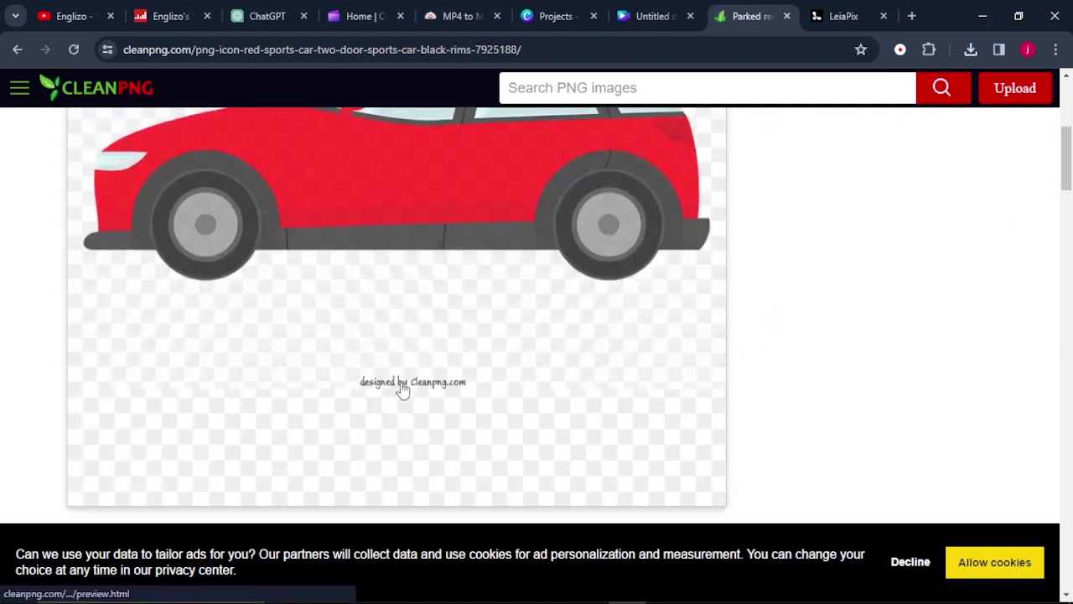
{"action": "scroll", "coordinate": [301, 417], "scroll_direction": "down", "scroll_amount": 3}
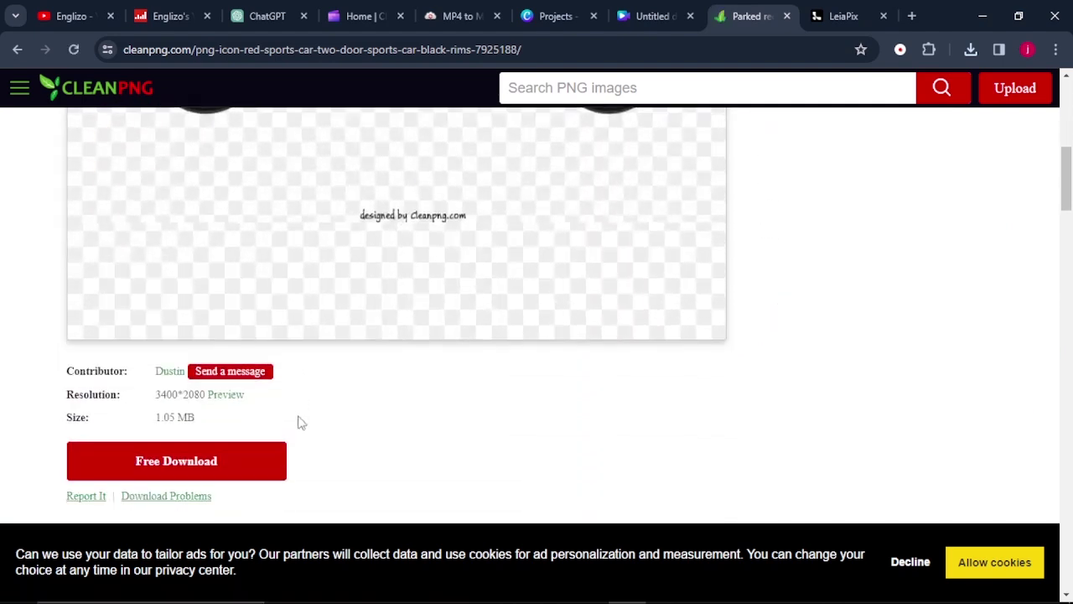
{"action": "left_click", "coordinate": [184, 395]}
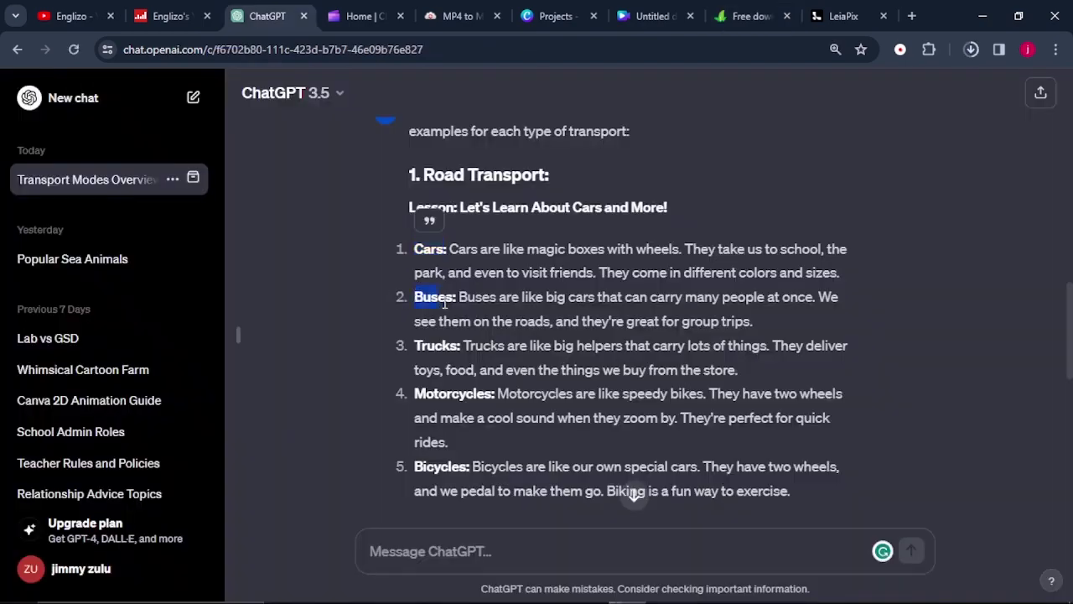
Copy the word "Buses" from the ChatGPT road transport lesson and search CleanPNG for it.
{"action": "left_click_drag", "start_coordinate": [451, 310], "coordinate": [445, 300]}
{"action": "right_click", "coordinate": [442, 300]}
{"action": "left_click", "coordinate": [464, 309]}
{"action": "left_click", "coordinate": [741, 17]}
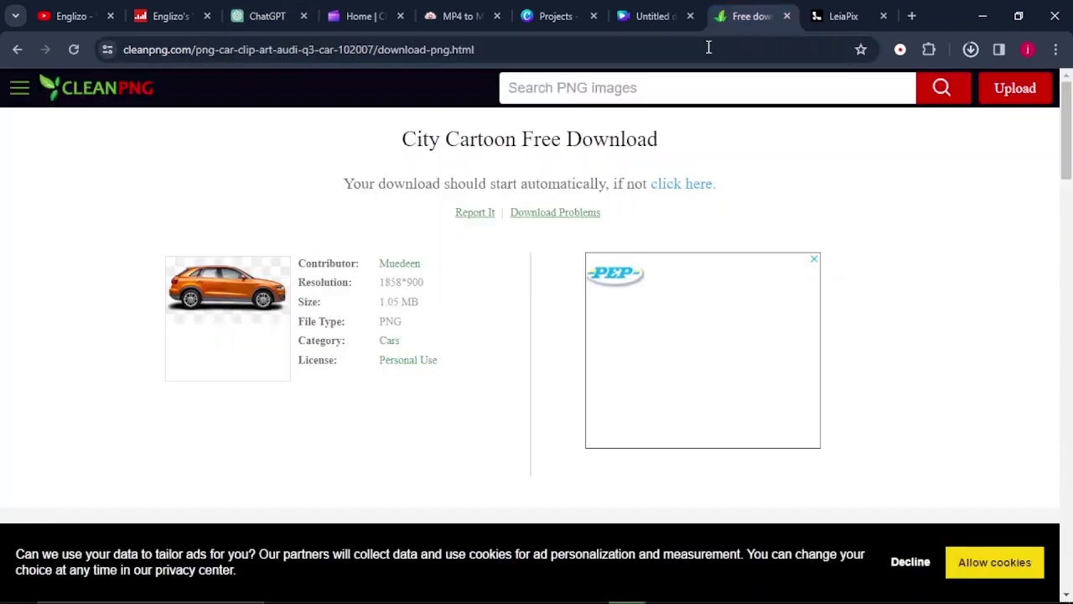
{"action": "right_click", "coordinate": [598, 87]}
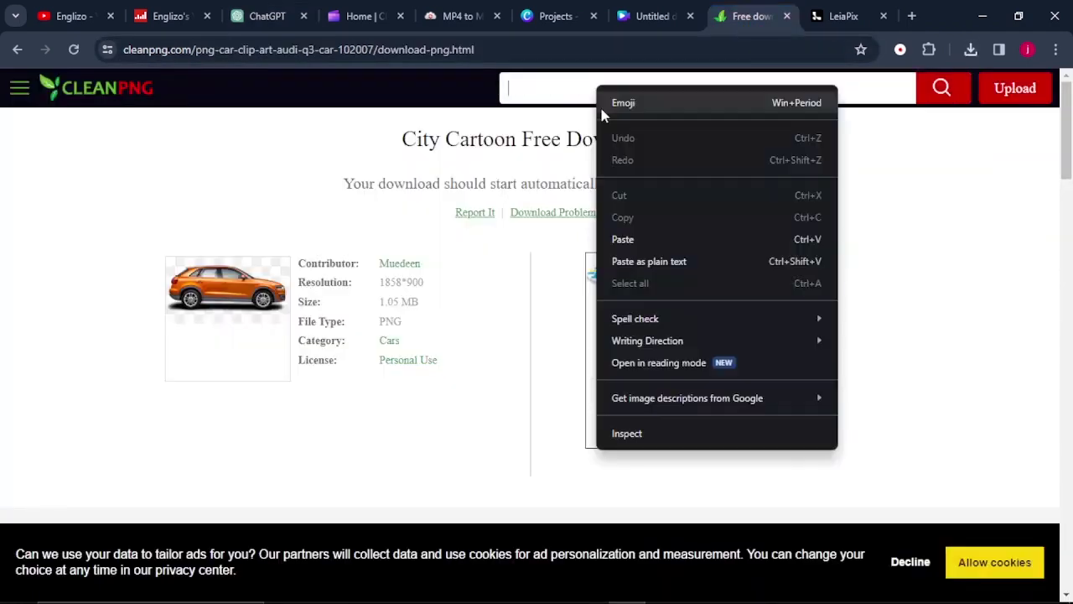
{"action": "left_click", "coordinate": [623, 238]}
{"action": "key", "text": "Return"}
Browse the bus results, open the 800*341 school bus clip-art image and download its PNG.
{"action": "scroll", "coordinate": [371, 286], "scroll_direction": "down", "scroll_amount": 4}
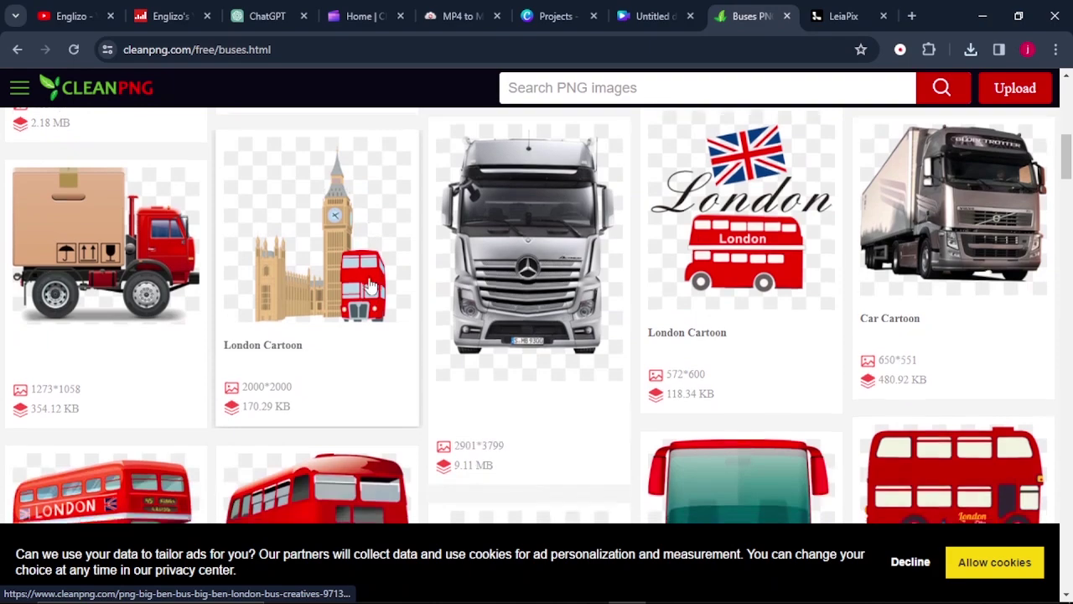
{"action": "scroll", "coordinate": [372, 286], "scroll_direction": "down", "scroll_amount": 5}
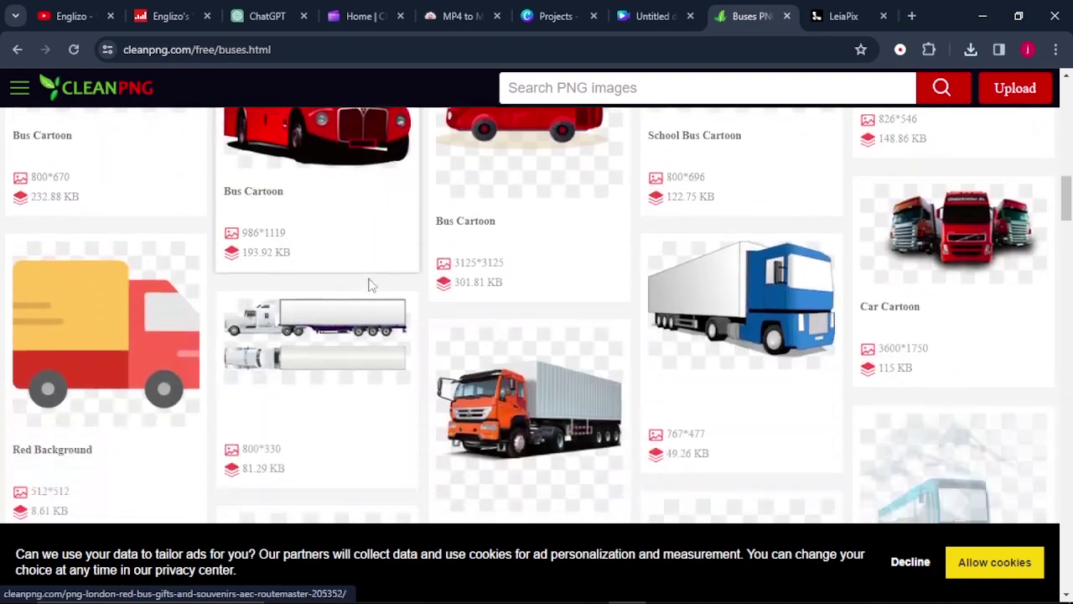
{"action": "scroll", "coordinate": [372, 286], "scroll_direction": "down", "scroll_amount": 2}
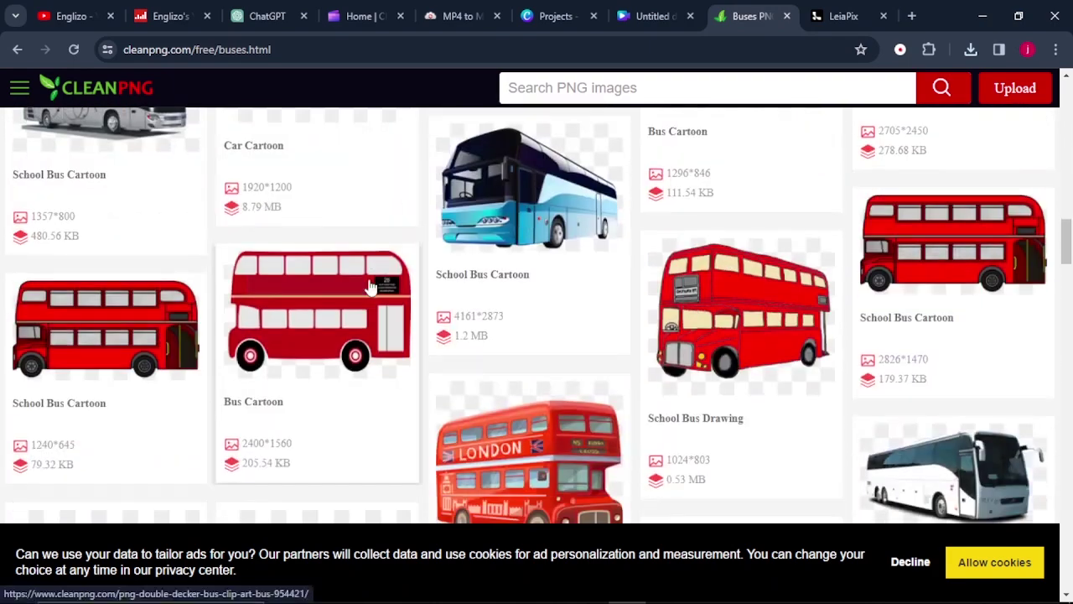
{"action": "scroll", "coordinate": [374, 286], "scroll_direction": "up", "scroll_amount": 2}
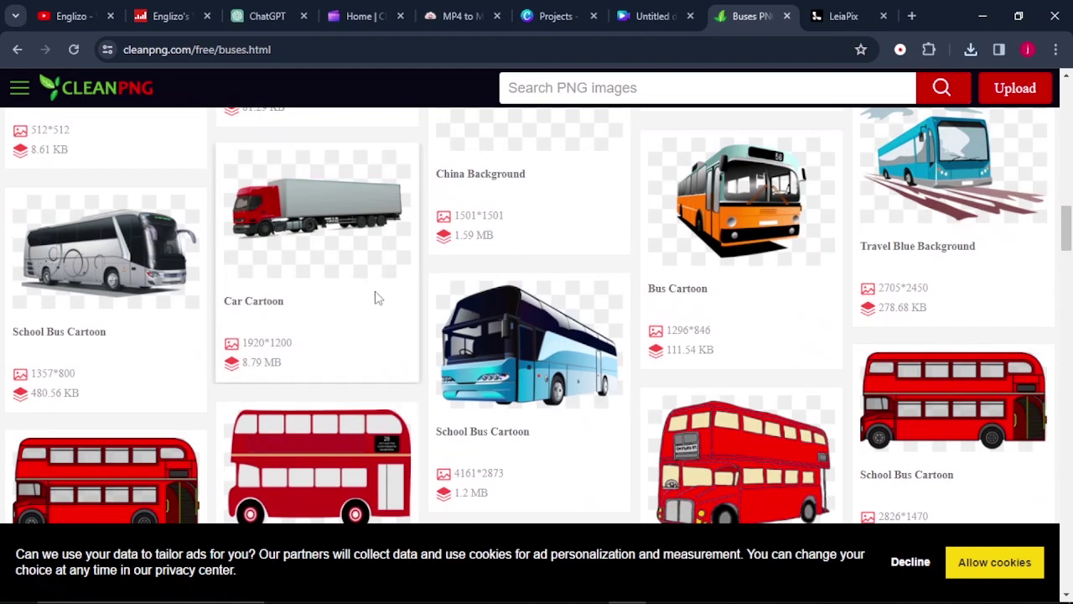
{"action": "scroll", "coordinate": [376, 297], "scroll_direction": "down", "scroll_amount": 8}
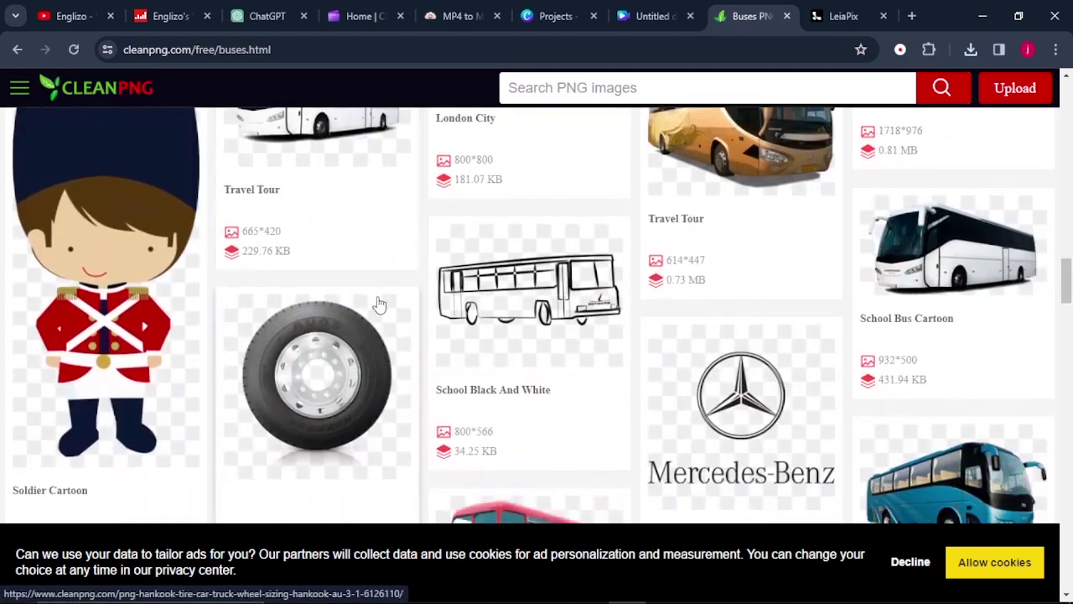
{"action": "key", "text": "alt+Left"}
{"action": "left_click", "coordinate": [745, 206]}
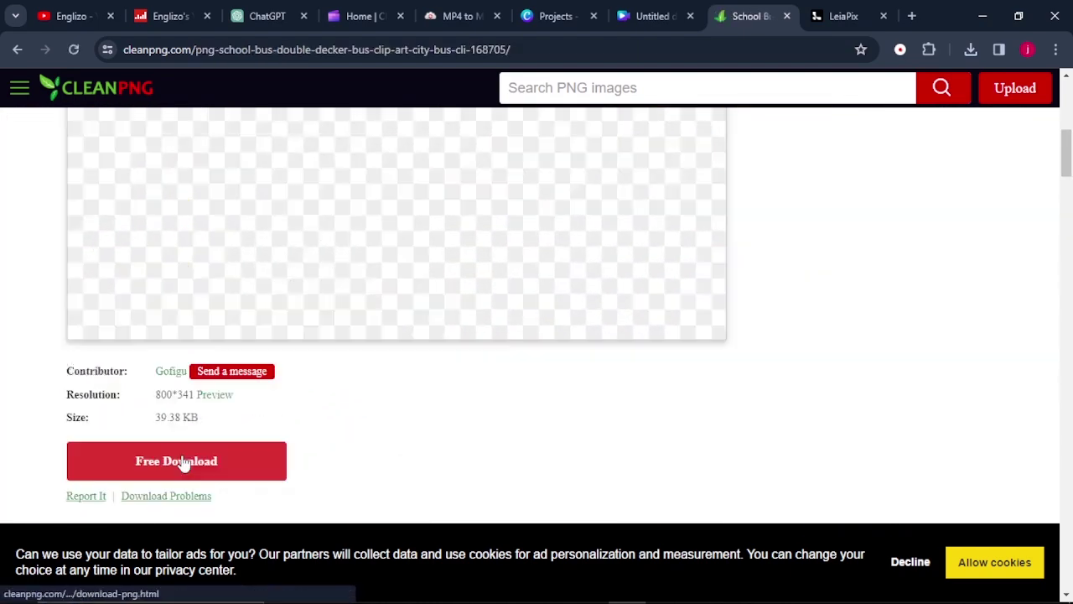
{"action": "left_click", "coordinate": [180, 462]}
Check the ChatGPT transport list, switch back to the Canva design and add the uploaded 1:06 Clipchamp voiceover audio to the timeline.
{"action": "key", "text": "ctrl+3"}
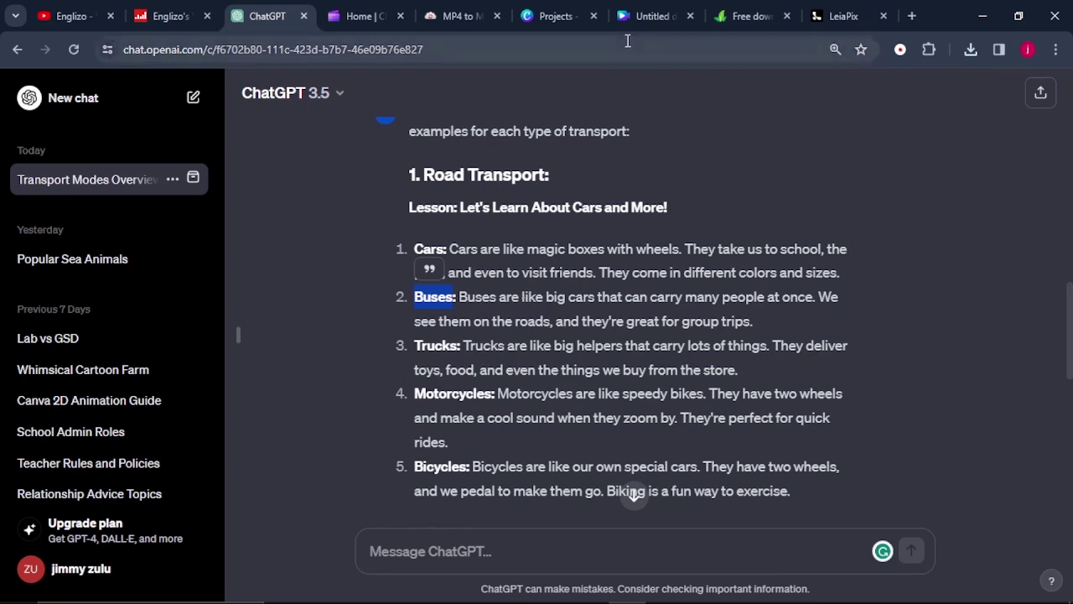
{"action": "mouse_move", "coordinate": [635, 30]}
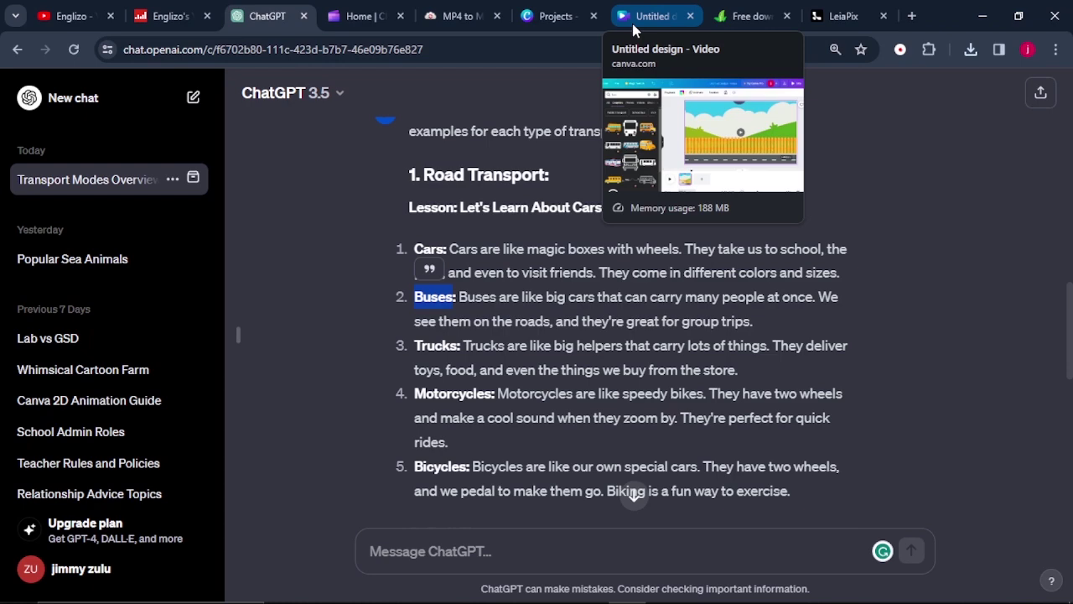
{"action": "left_click", "coordinate": [635, 30]}
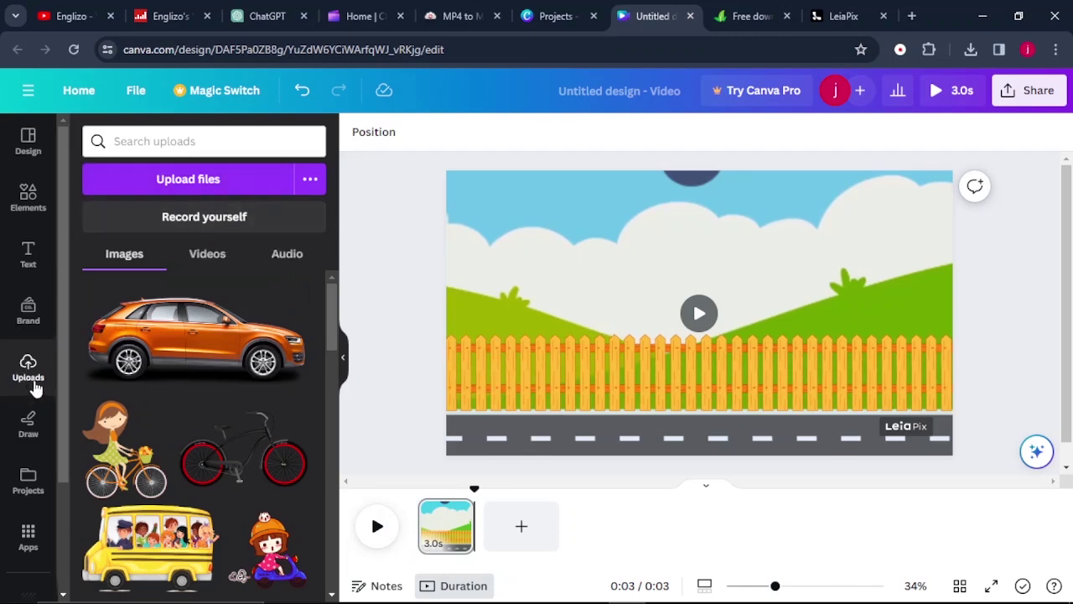
{"action": "left_click", "coordinate": [294, 254]}
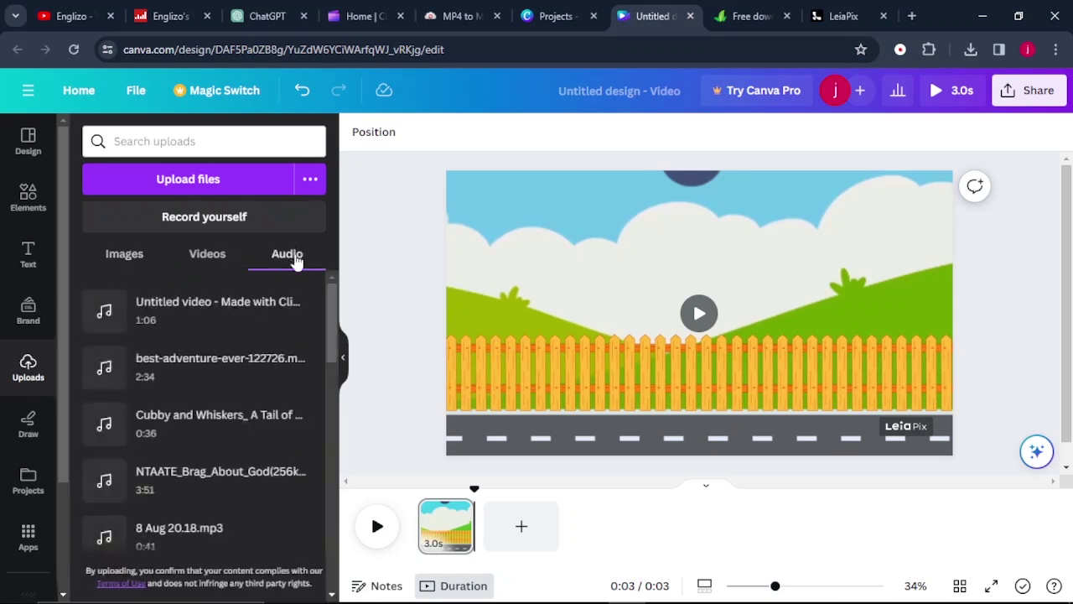
{"action": "left_click_drag", "start_coordinate": [171, 309], "coordinate": [422, 543]}
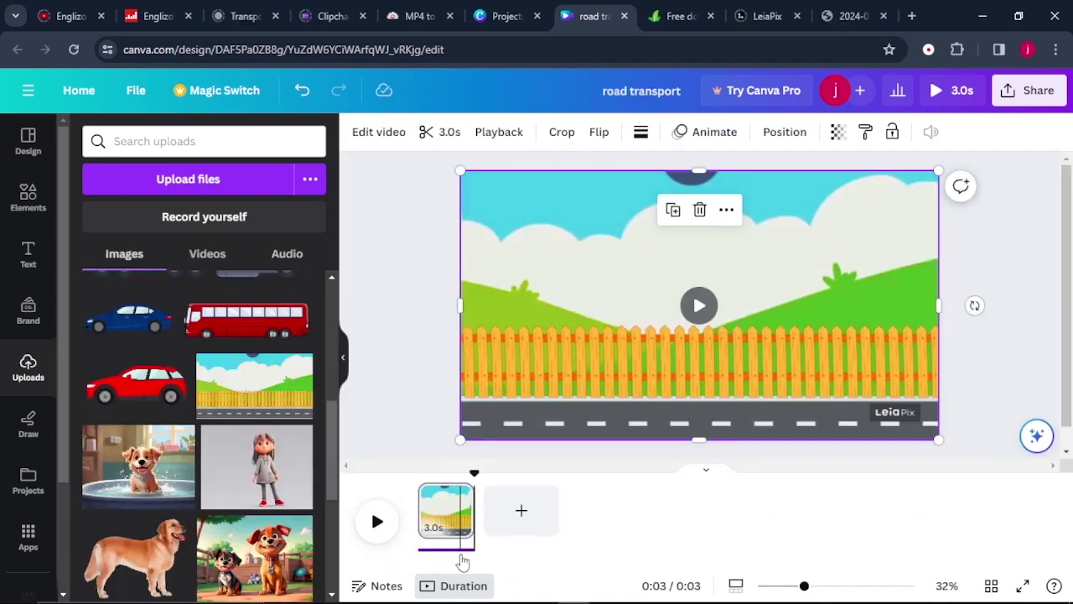
Duplicate the 3.0-second animated road page twice, making three consecutive pages above the voiceover track.
{"action": "left_click", "coordinate": [446, 539]}
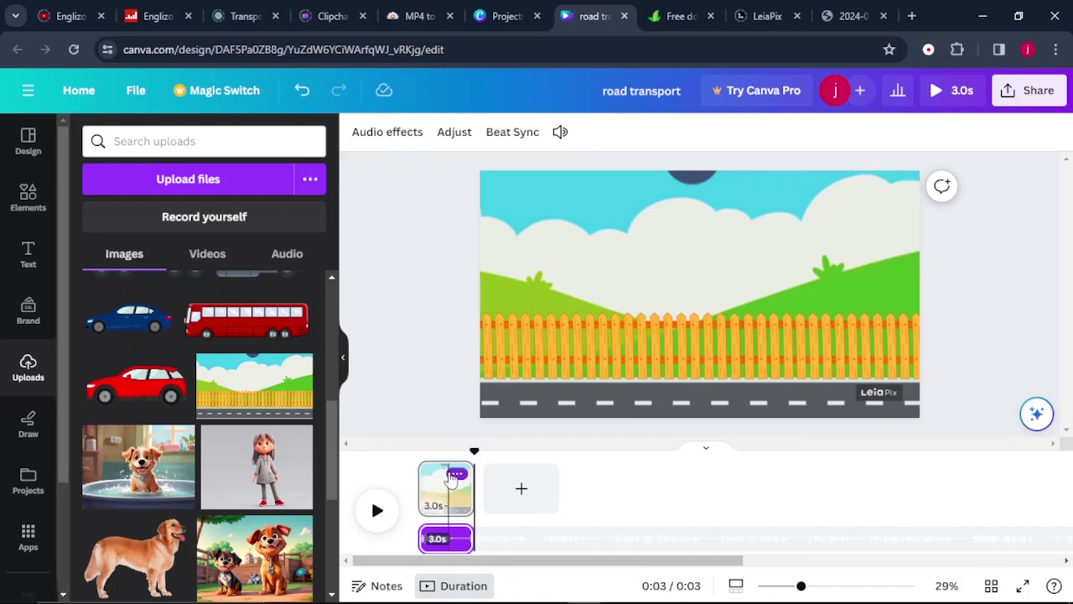
{"action": "left_click", "coordinate": [457, 474]}
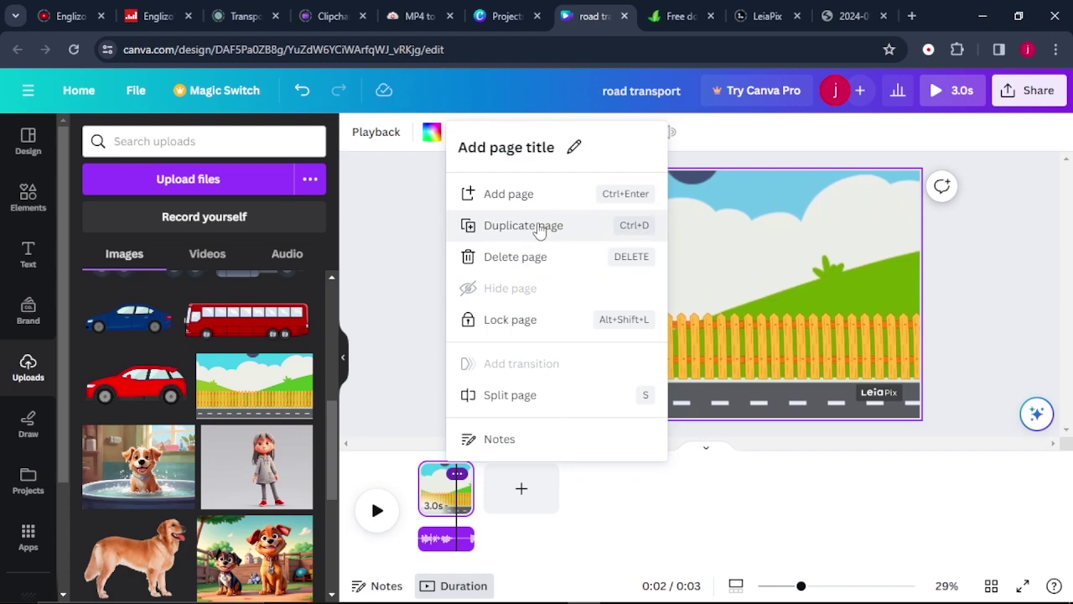
{"action": "left_click", "coordinate": [537, 227]}
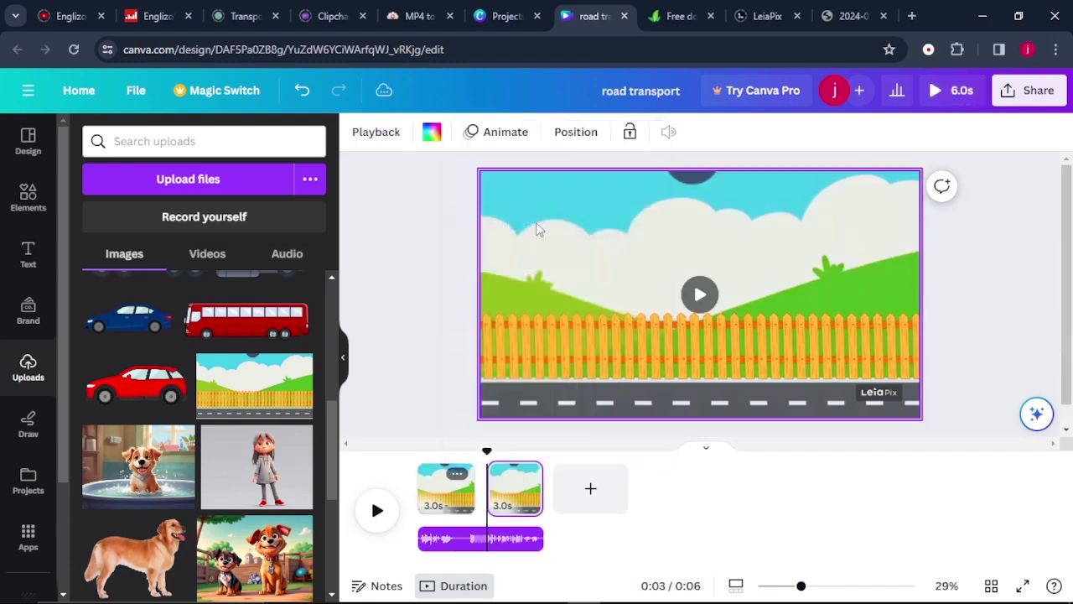
{"action": "left_click", "coordinate": [526, 474]}
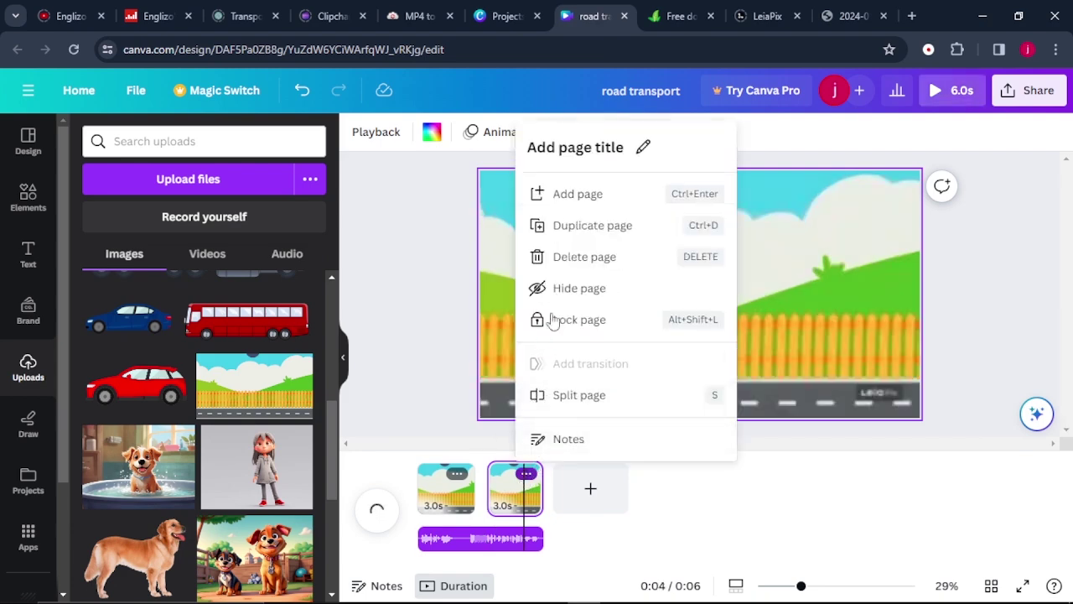
{"action": "left_click", "coordinate": [587, 225]}
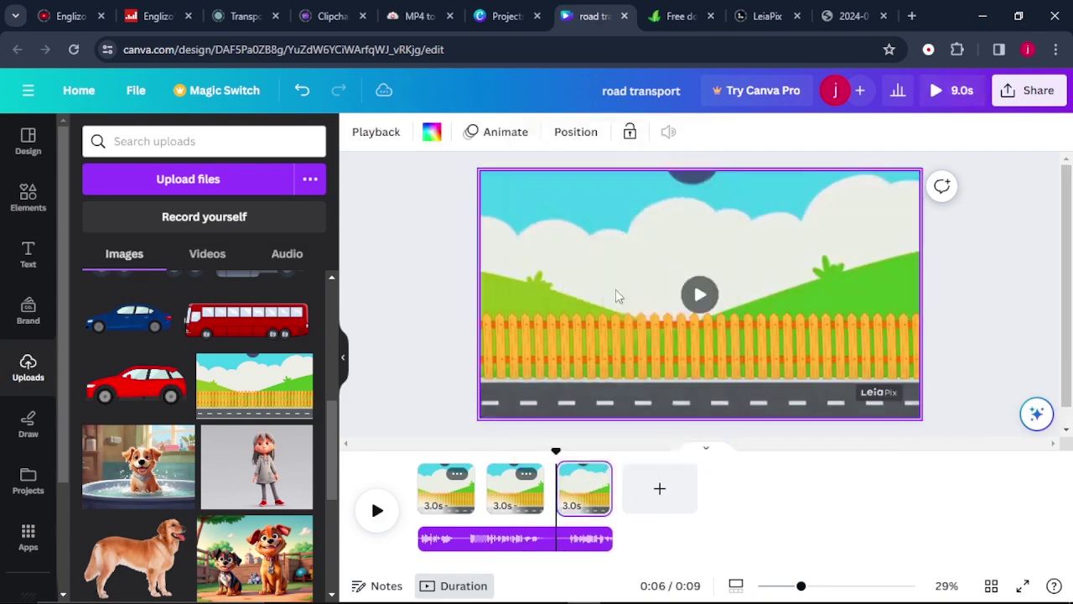
Duplicate the 3.0-second animated road page until the video runs 30.0 seconds, and play the opening against the voiceover.
{"action": "left_click", "coordinate": [594, 474]}
{"action": "left_click", "coordinate": [662, 225]}
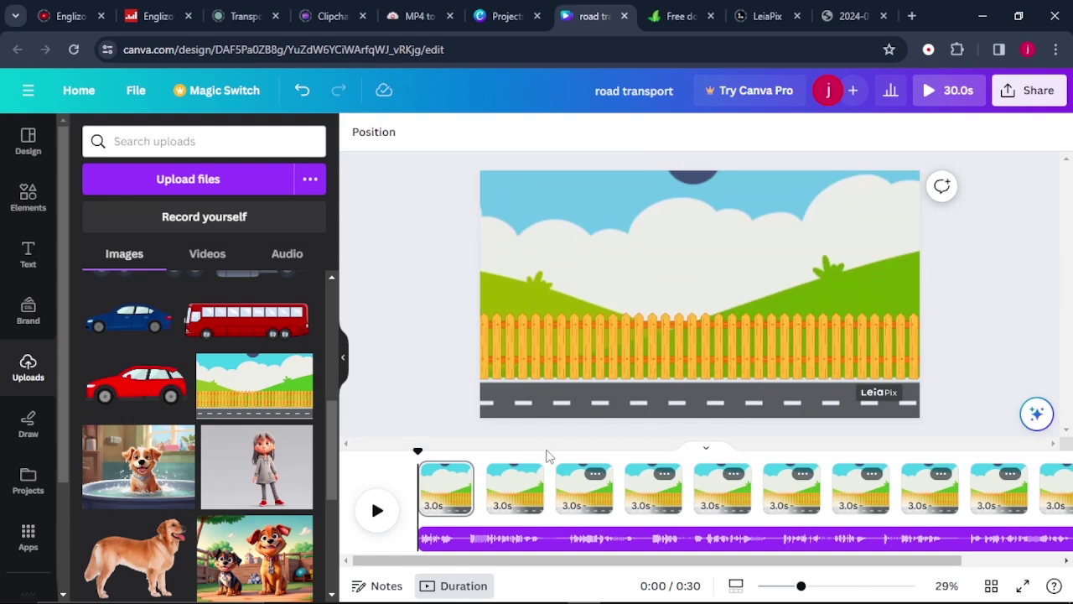
{"action": "left_click", "coordinate": [379, 514]}
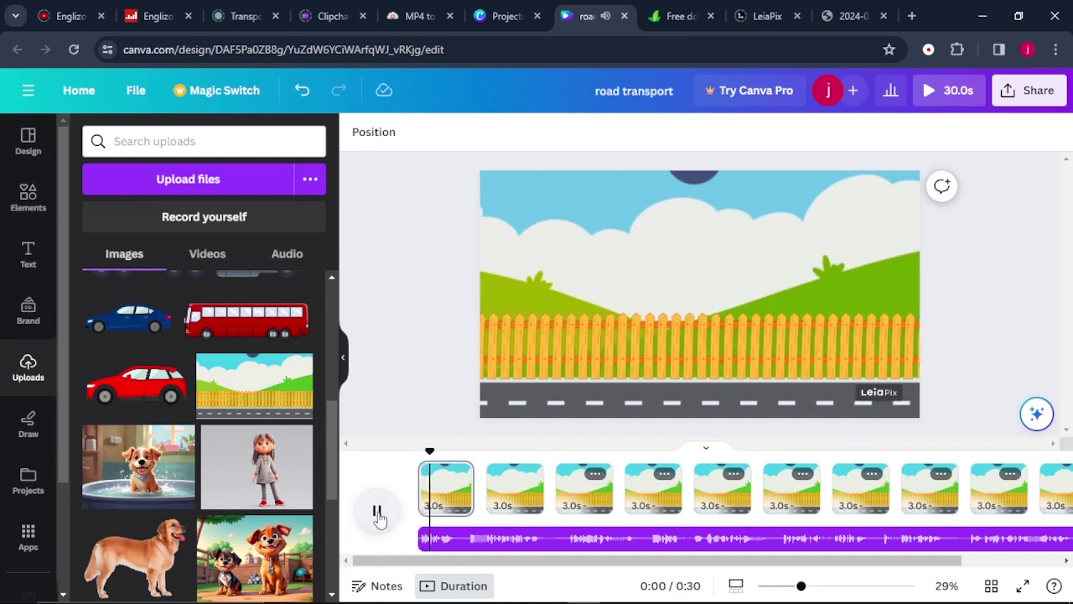
{"action": "left_click", "coordinate": [379, 516]}
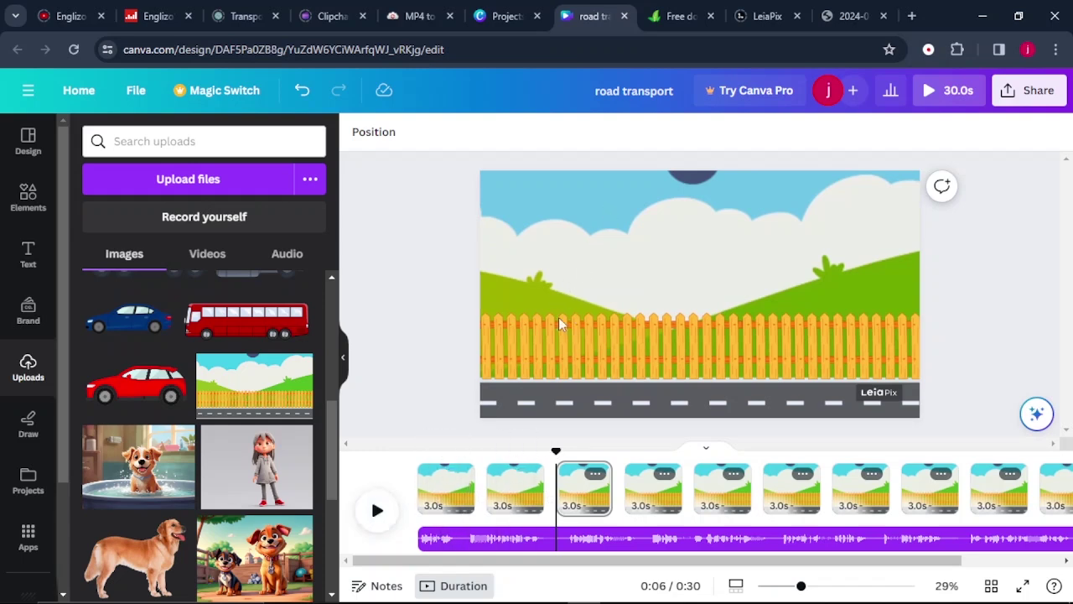
Add the HUGE SALE text style to the first page, delete SALE, and turn HUGE into a red "HELLO LITTLE EXPLORERS" title.
{"action": "left_click", "coordinate": [442, 508]}
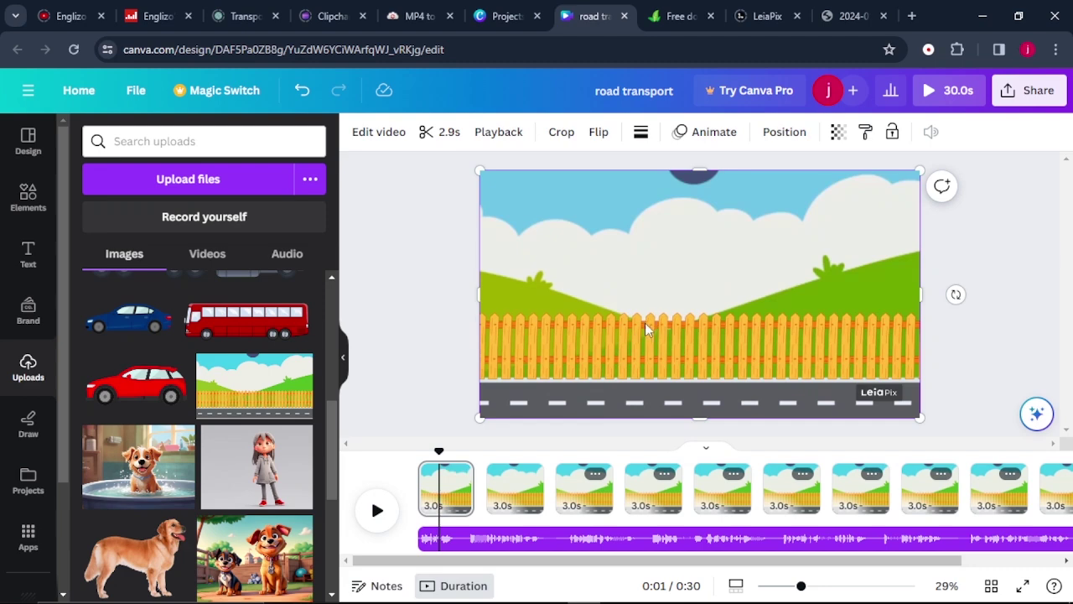
{"action": "left_click", "coordinate": [28, 261]}
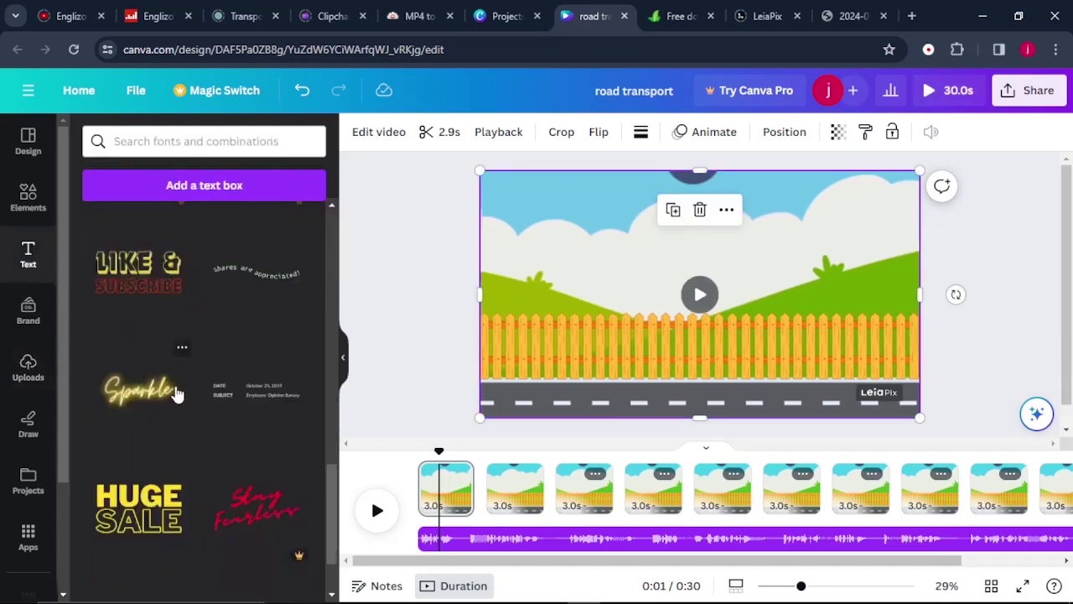
{"action": "scroll", "coordinate": [176, 392], "scroll_direction": "down", "scroll_amount": 3}
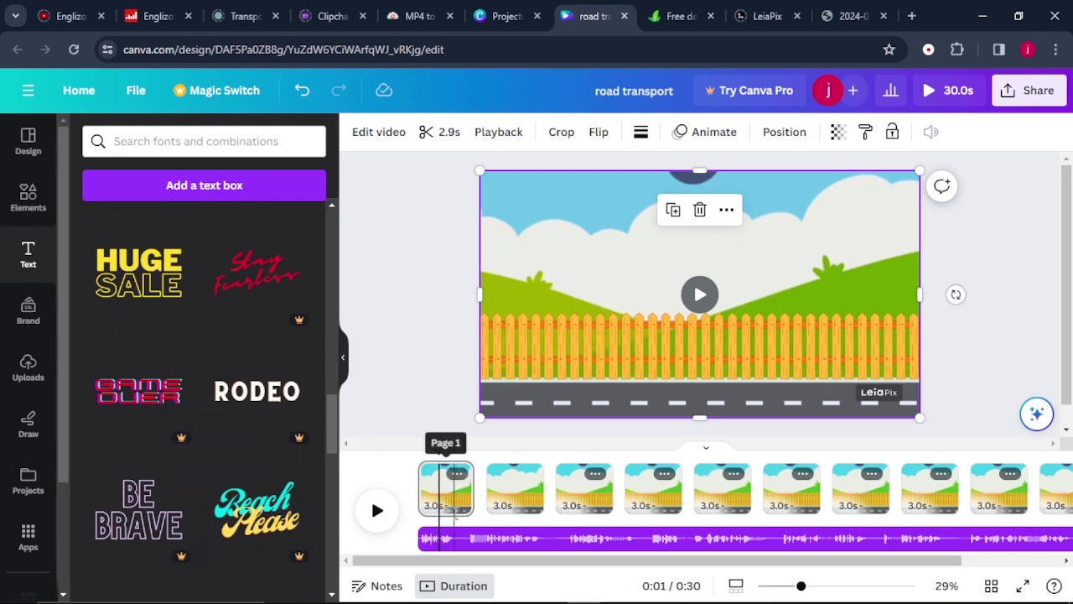
{"action": "left_click", "coordinate": [151, 298]}
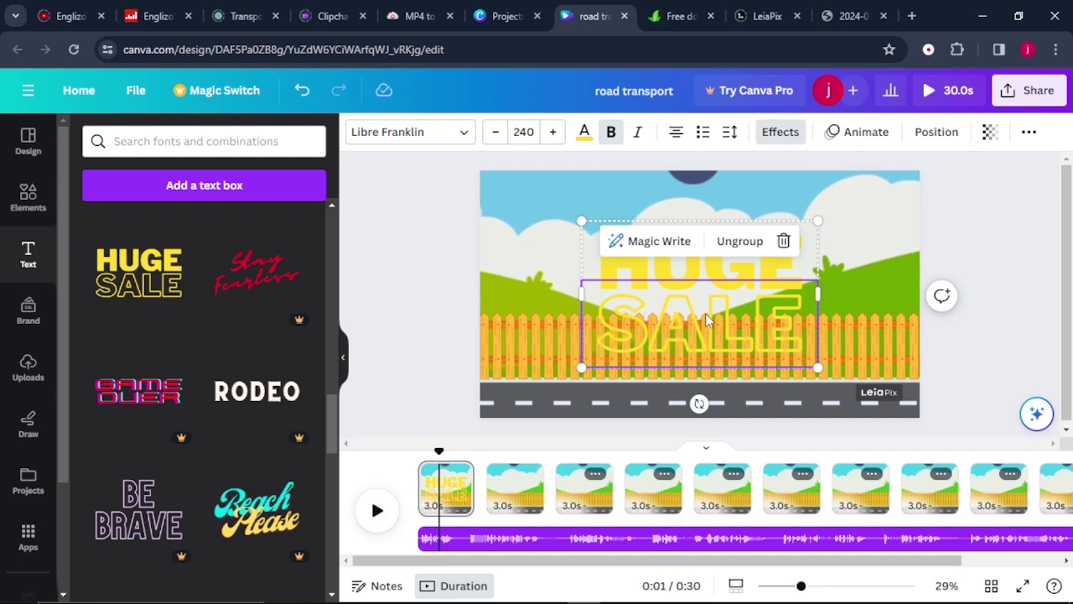
{"action": "key", "text": "Delete"}
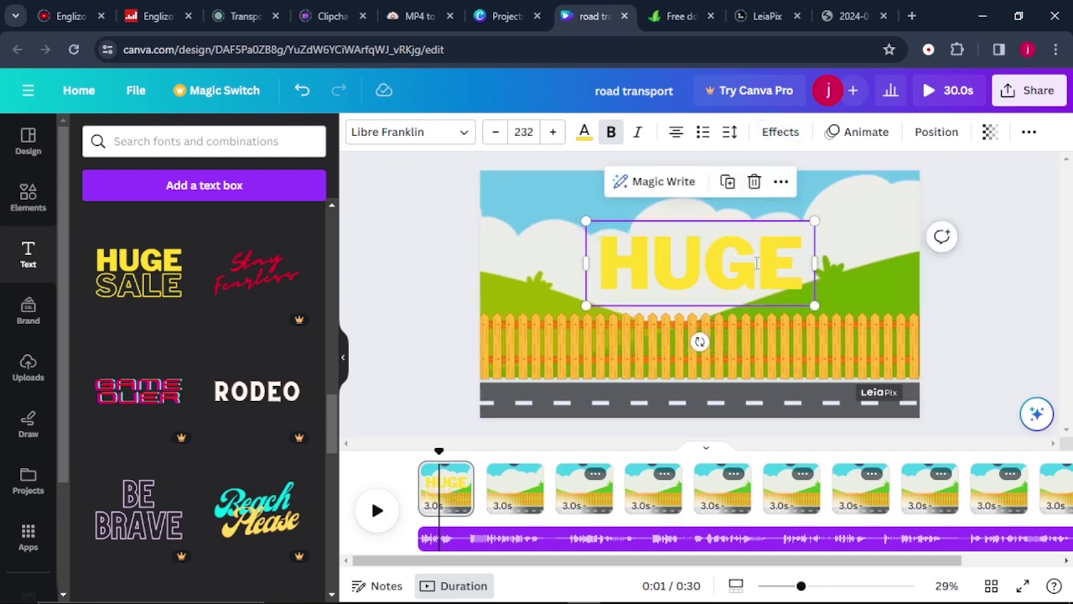
{"action": "double_click", "coordinate": [755, 269]}
{"action": "right_click", "coordinate": [747, 256]}
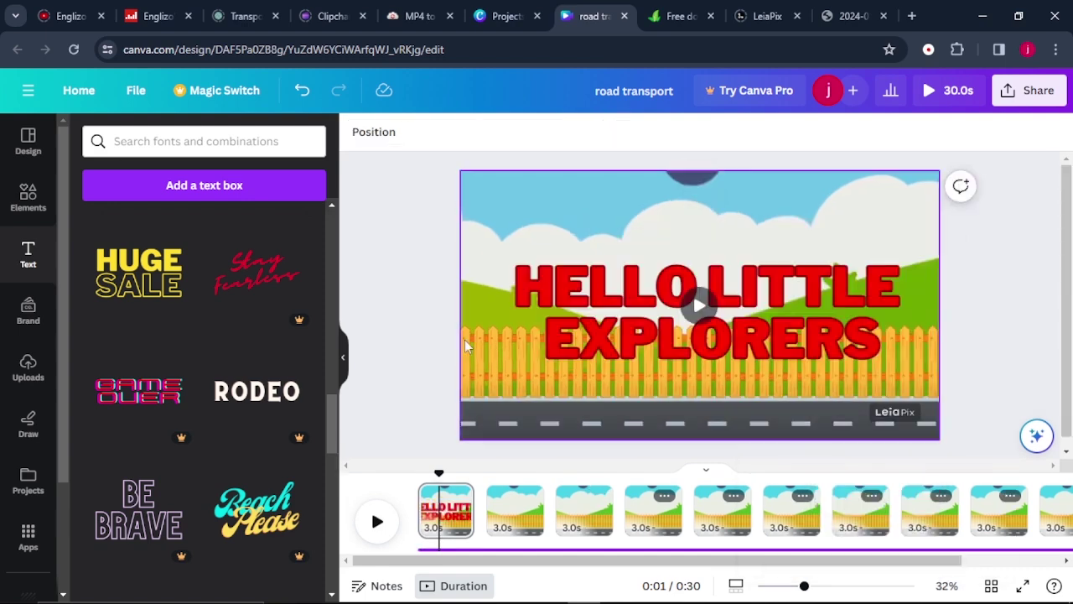
Apply the Typewriter text animation to the "HELLO LITTLE EXPLORERS" title and go to the second page.
{"action": "left_click", "coordinate": [633, 332]}
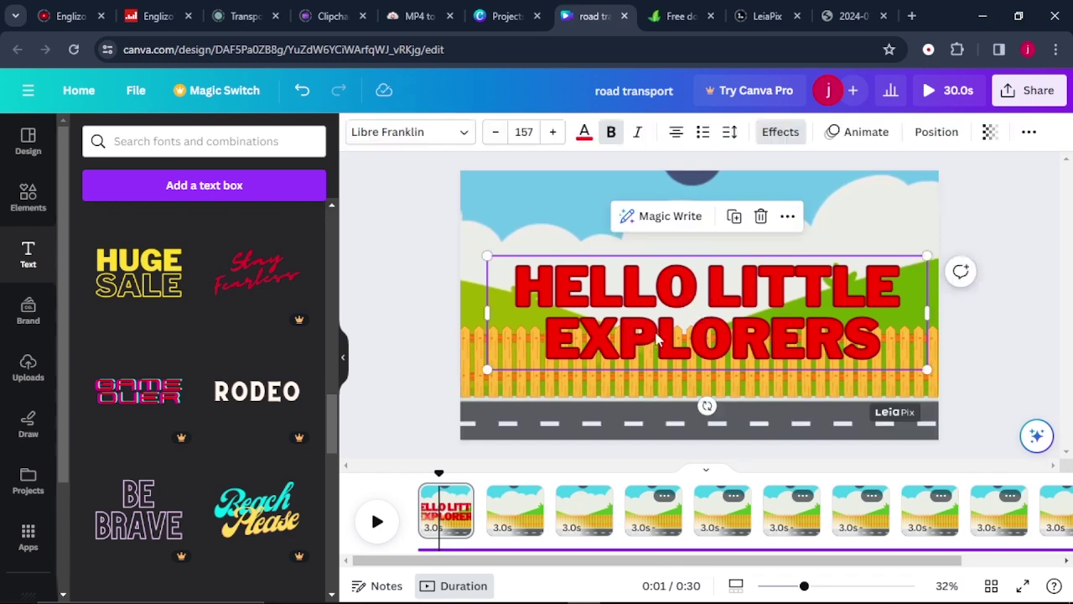
{"action": "left_click", "coordinate": [864, 134]}
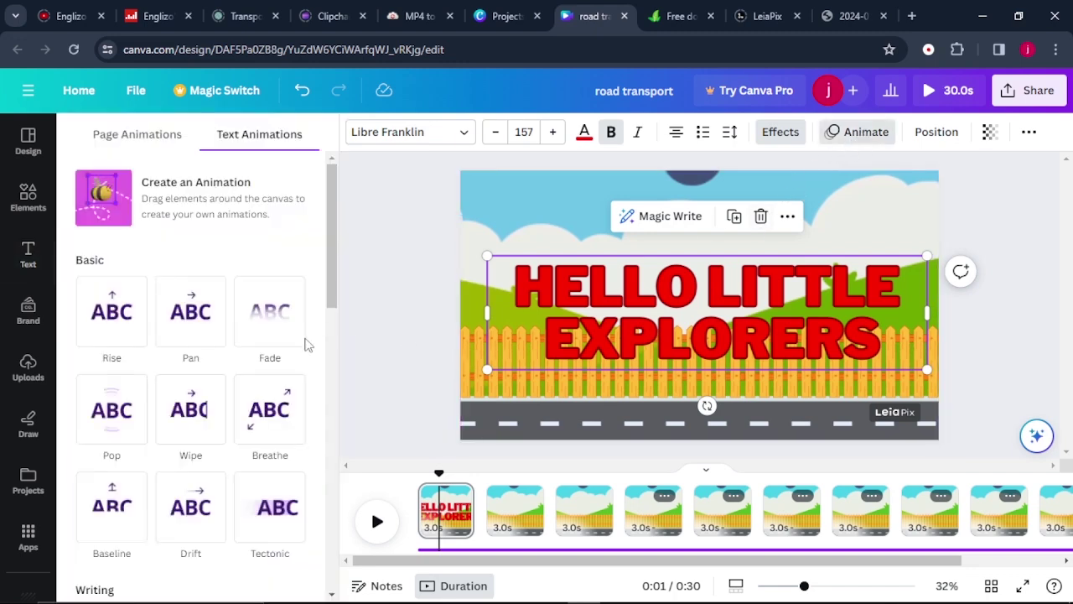
{"action": "scroll", "coordinate": [113, 301], "scroll_direction": "down", "scroll_amount": 5}
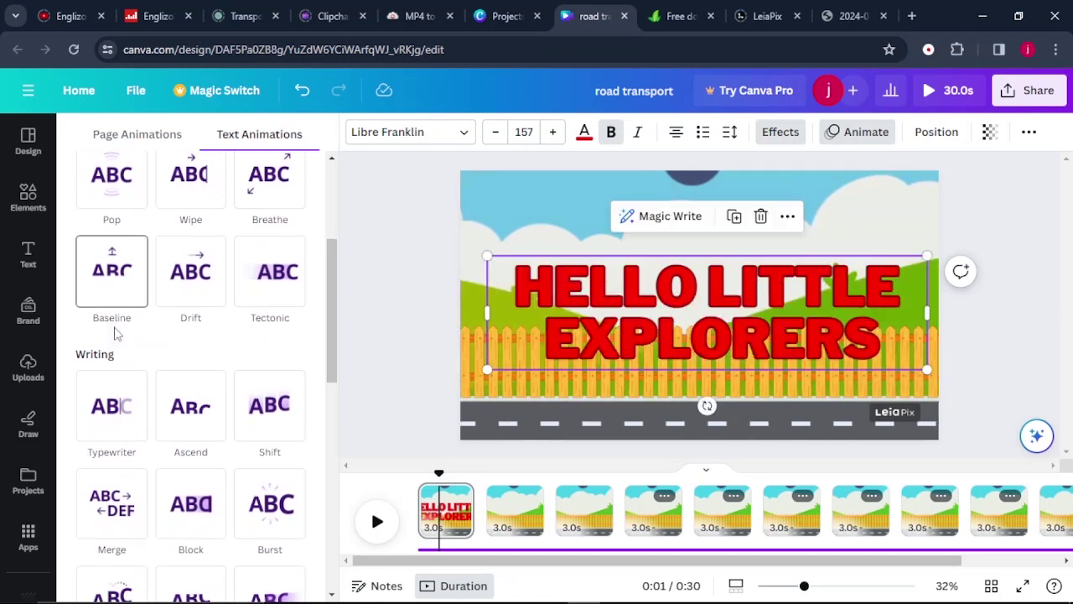
{"action": "scroll", "coordinate": [116, 352], "scroll_direction": "down", "scroll_amount": 1}
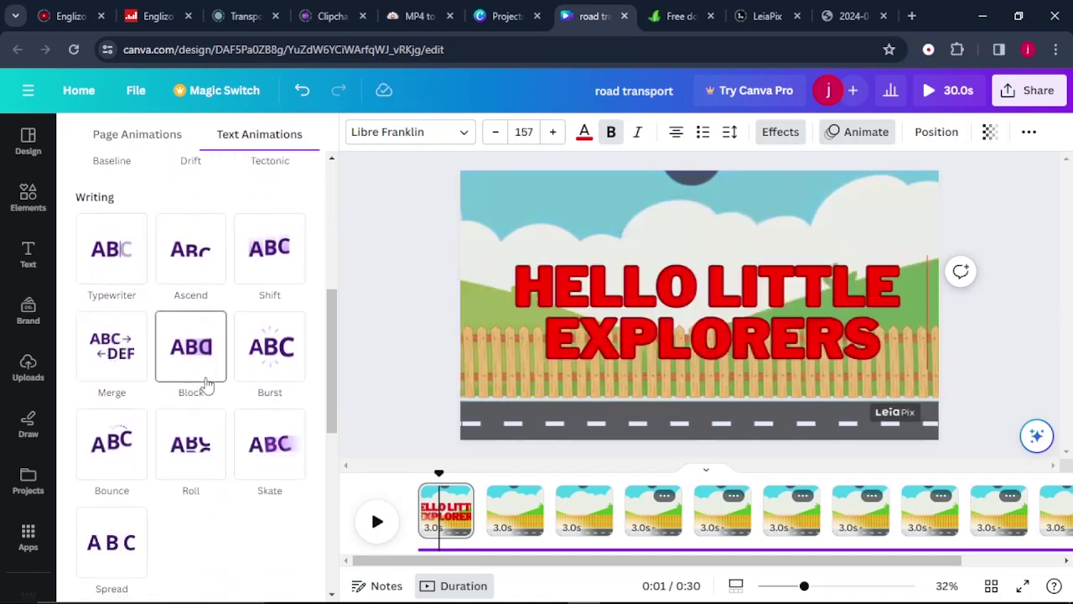
{"action": "scroll", "coordinate": [202, 386], "scroll_direction": "up", "scroll_amount": 1}
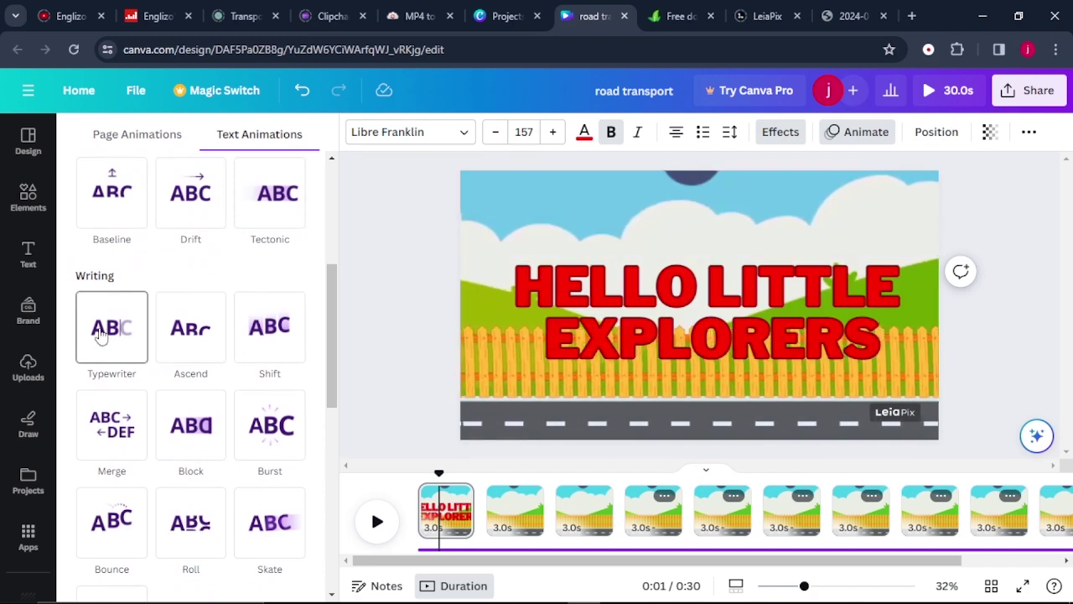
{"action": "left_click", "coordinate": [102, 333]}
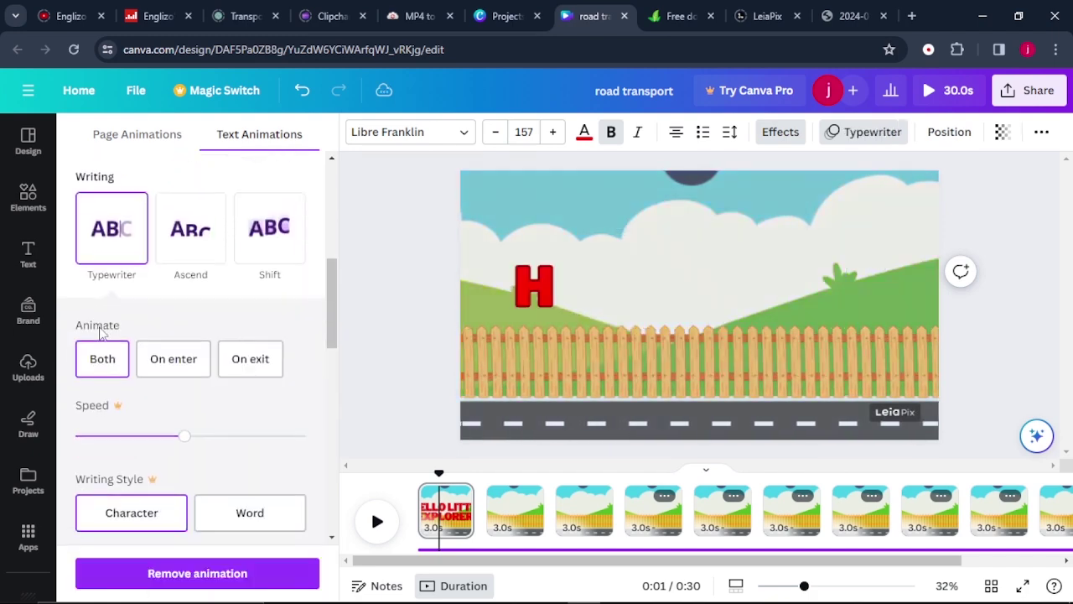
{"action": "left_click", "coordinate": [513, 520]}
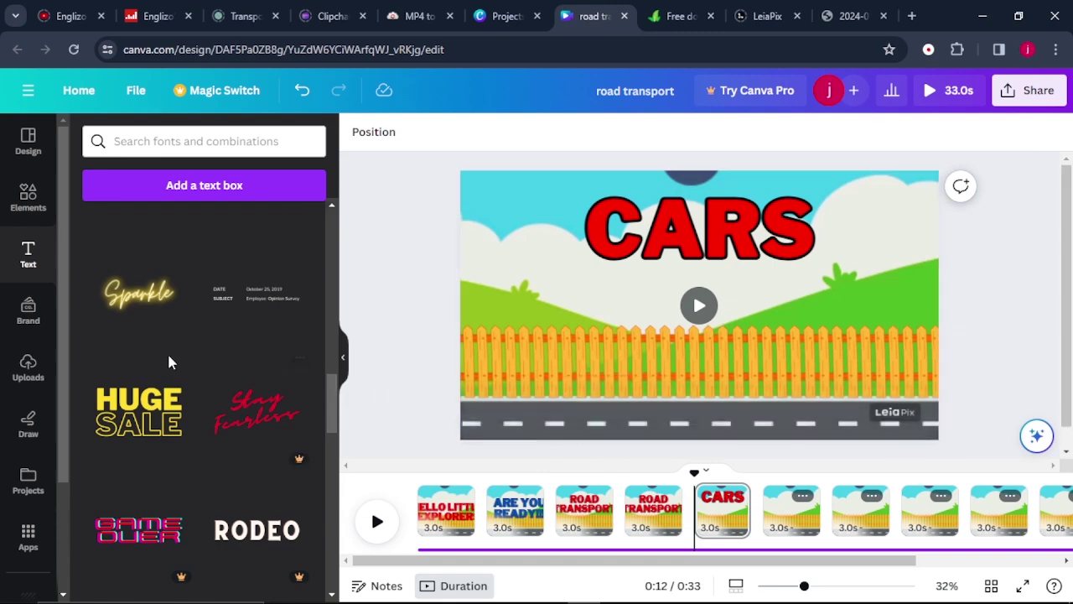
Add the uploaded red car to the CARS page, scale it down and place it on the road below the title.
{"action": "left_click", "coordinate": [18, 367]}
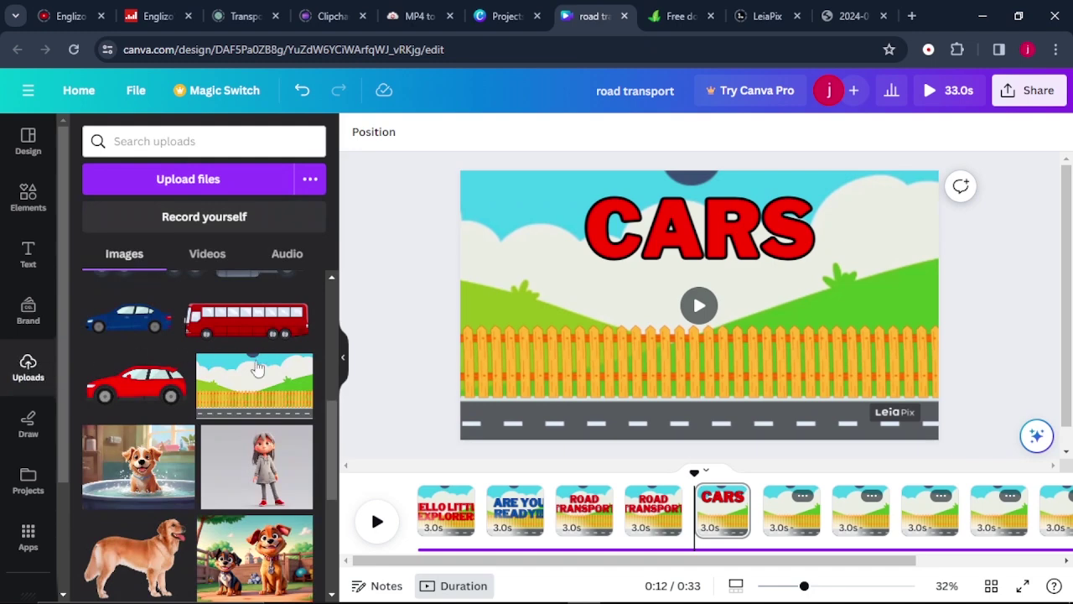
{"action": "left_click", "coordinate": [138, 386]}
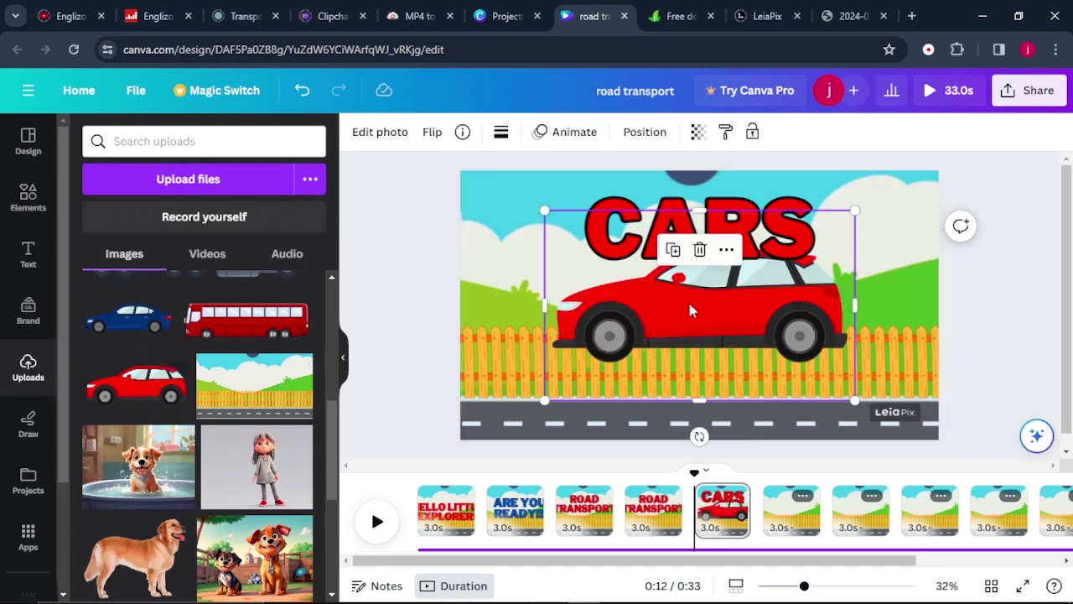
{"action": "left_click_drag", "start_coordinate": [544, 398], "coordinate": [623, 355]}
{"action": "left_click_drag", "start_coordinate": [713, 302], "coordinate": [674, 375]}
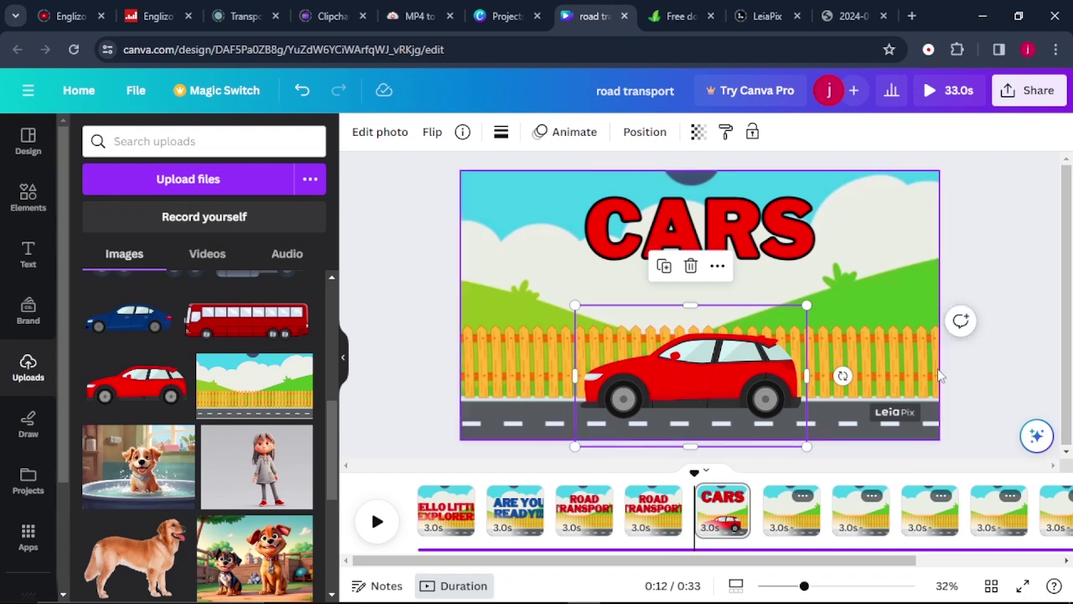
Flip the red car horizontally and move it partly past the left edge of the page at road level.
{"action": "left_click", "coordinate": [432, 133]}
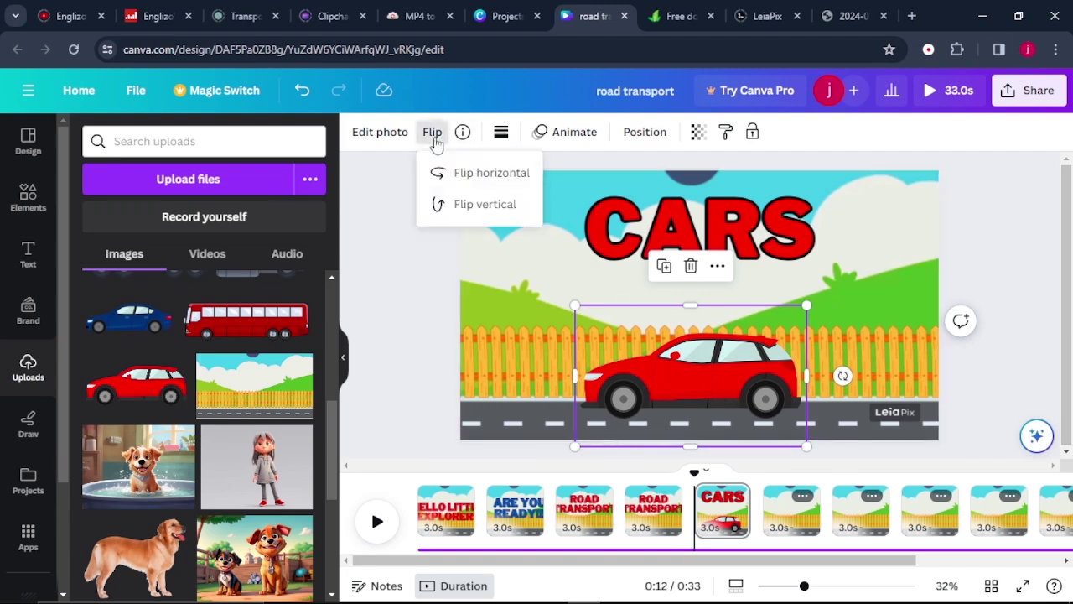
{"action": "left_click", "coordinate": [462, 184]}
{"action": "left_click_drag", "start_coordinate": [663, 372], "coordinate": [421, 390]}
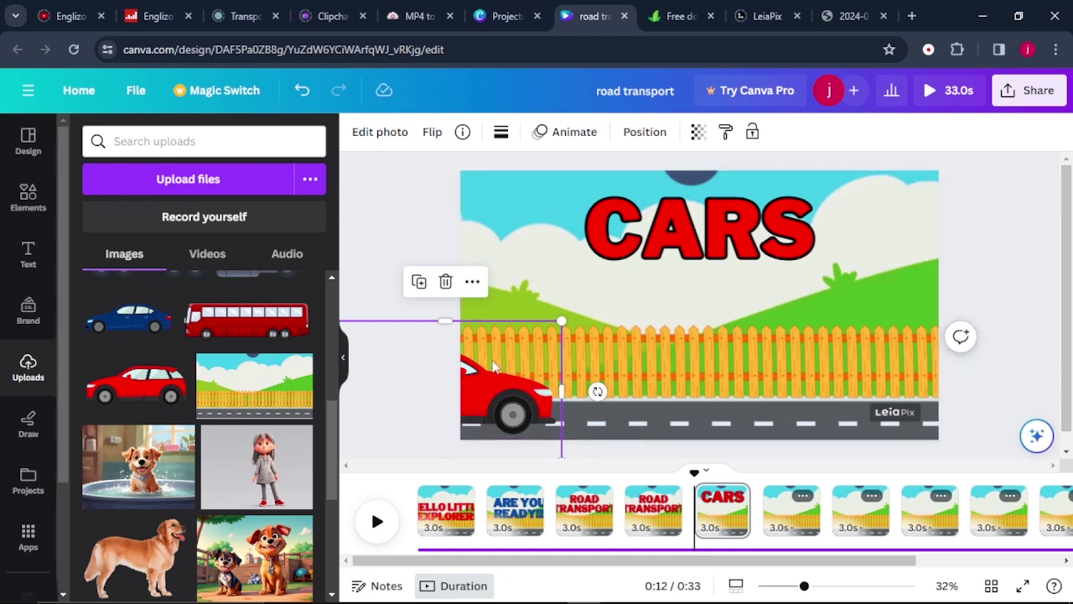
Create a custom animation moving the red car along the road past the page's right edge, set Steady movement, and preview it.
{"action": "left_click", "coordinate": [581, 137]}
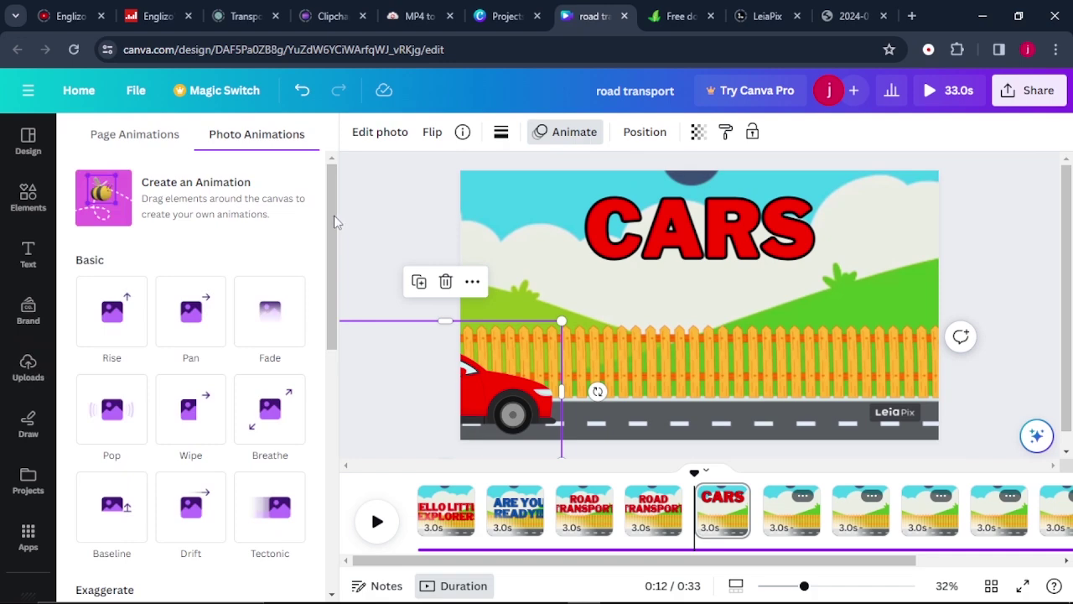
{"action": "left_click", "coordinate": [183, 197]}
{"action": "mouse_move", "coordinate": [475, 397]}
{"action": "left_mouse_down"}
{"action": "mouse_move", "coordinate": [512, 389]}
{"action": "mouse_move", "coordinate": [720, 405]}
{"action": "mouse_move", "coordinate": [790, 388]}
{"action": "mouse_move", "coordinate": [920, 398]}
{"action": "mouse_move", "coordinate": [1071, 390]}
{"action": "left_mouse_up"}
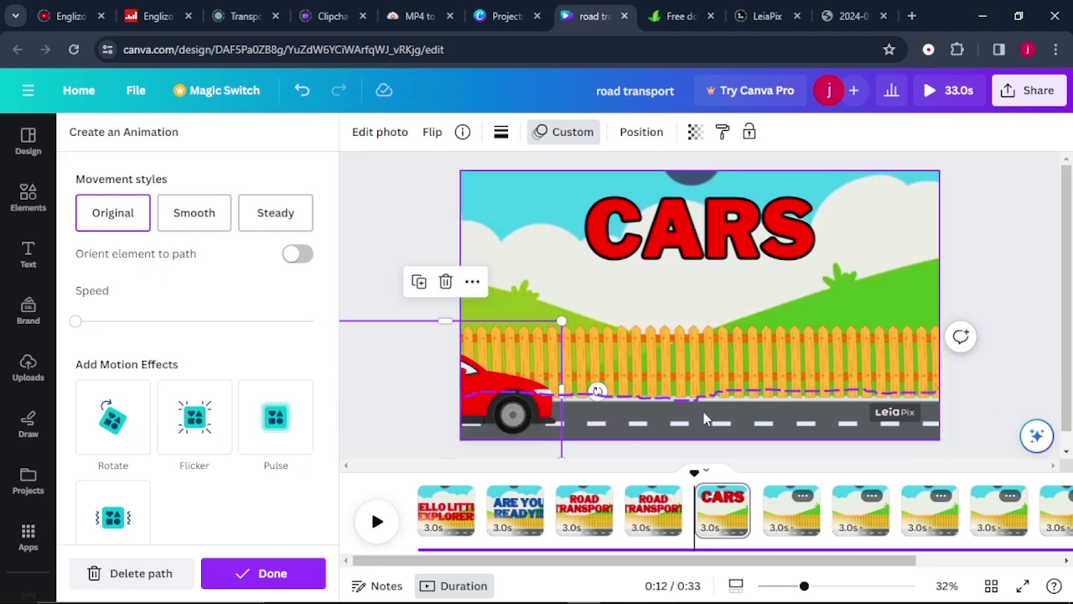
{"action": "left_click", "coordinate": [177, 217]}
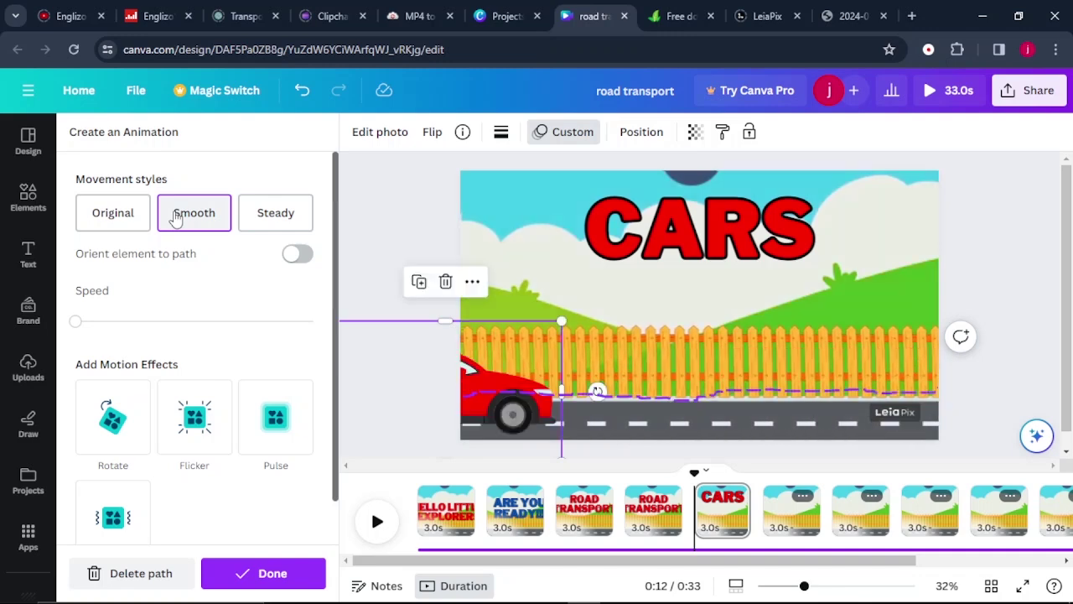
{"action": "left_click", "coordinate": [276, 216]}
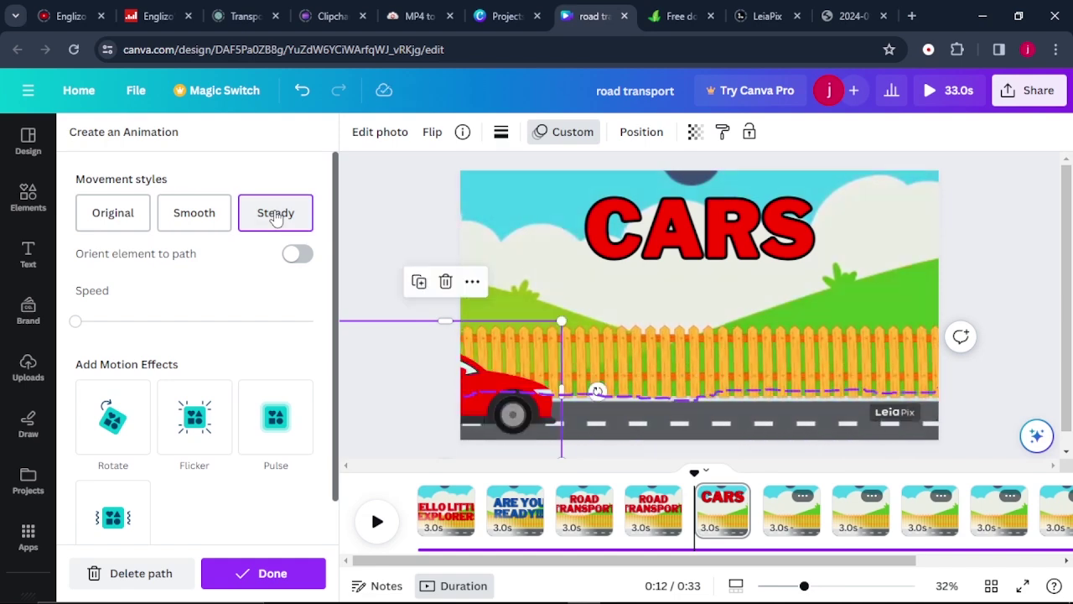
{"action": "scroll", "coordinate": [215, 315], "scroll_direction": "down", "scroll_amount": 1}
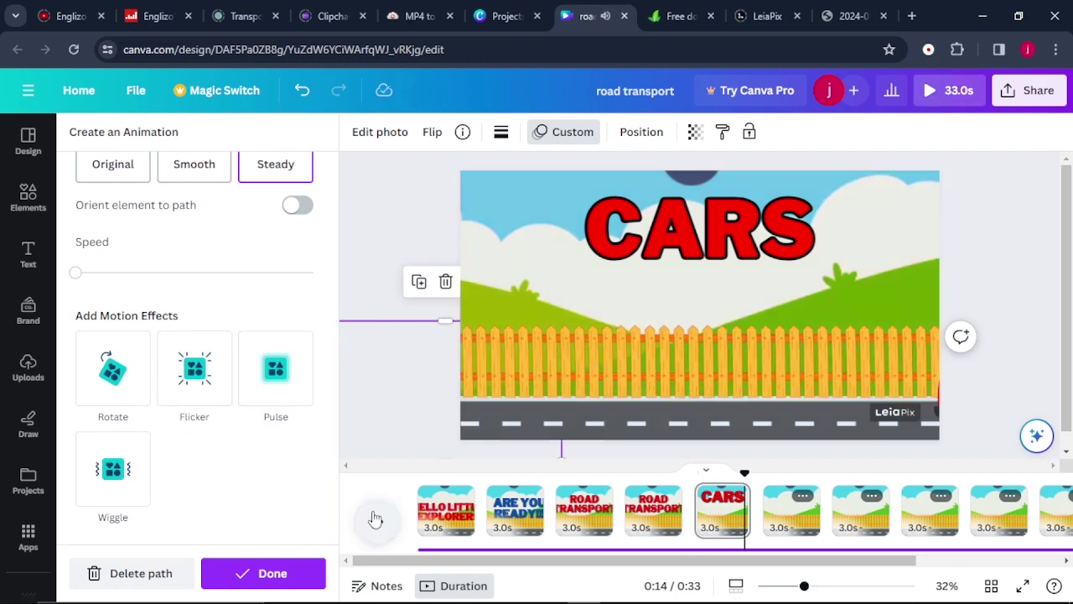
{"action": "left_click", "coordinate": [376, 521]}
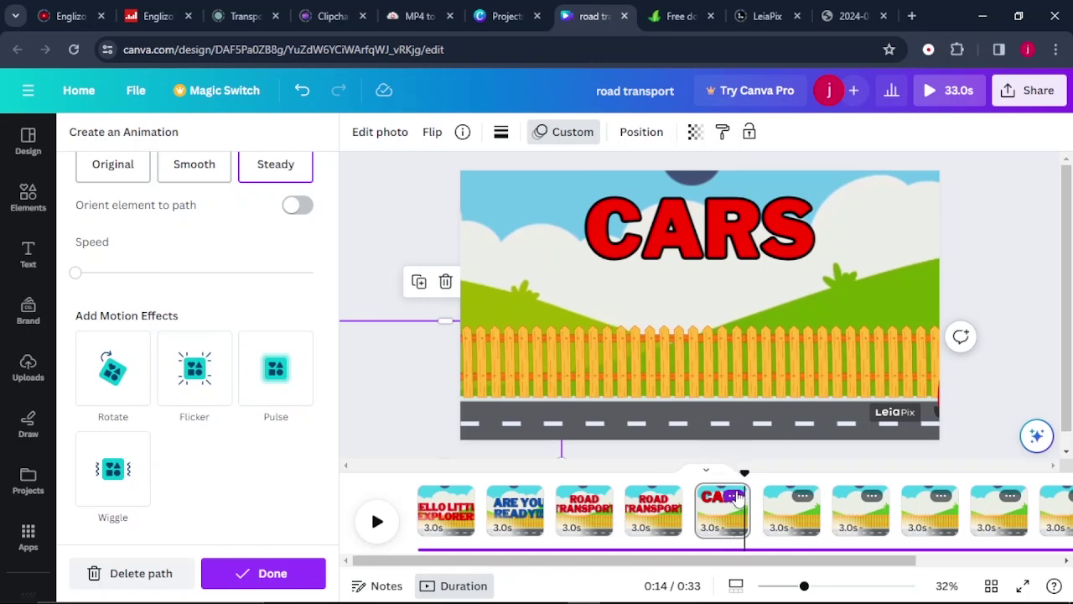
Duplicate the CARS page and delete the red car from the copy.
{"action": "left_click", "coordinate": [735, 497]}
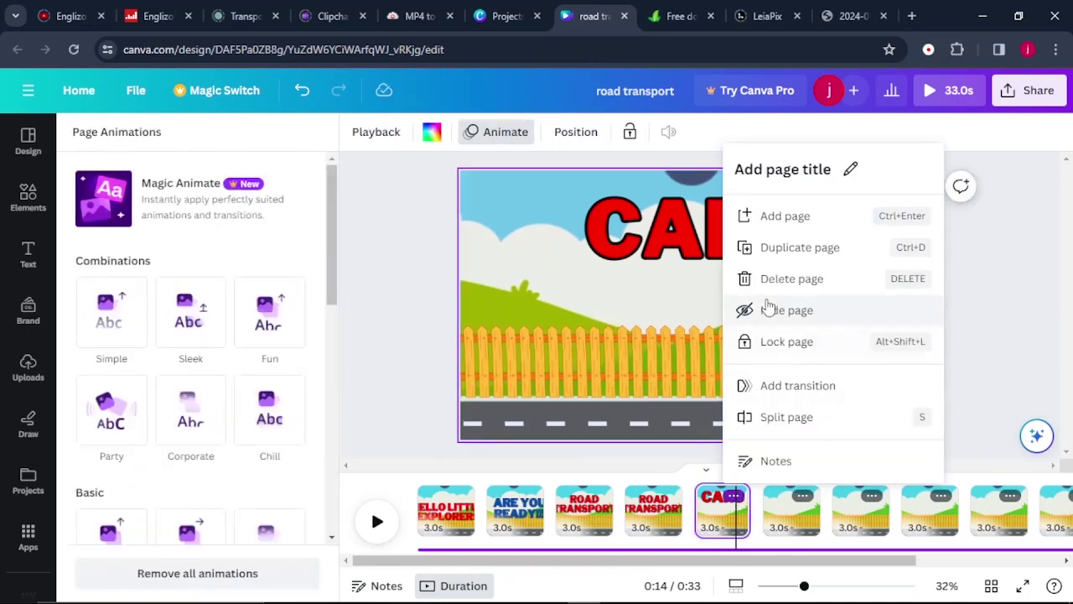
{"action": "left_click", "coordinate": [773, 250]}
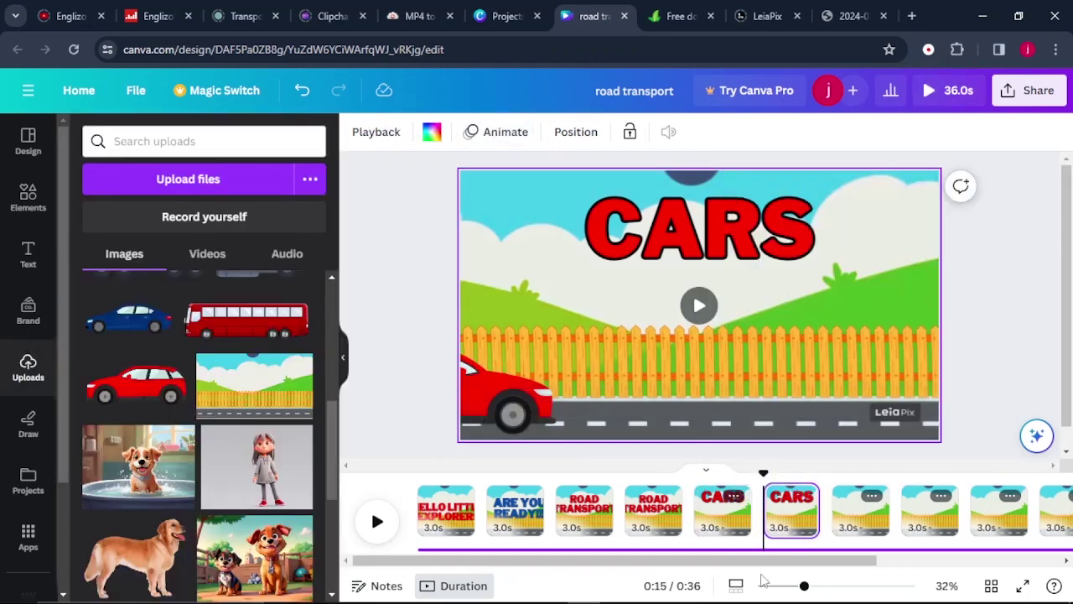
{"action": "left_click", "coordinate": [786, 520]}
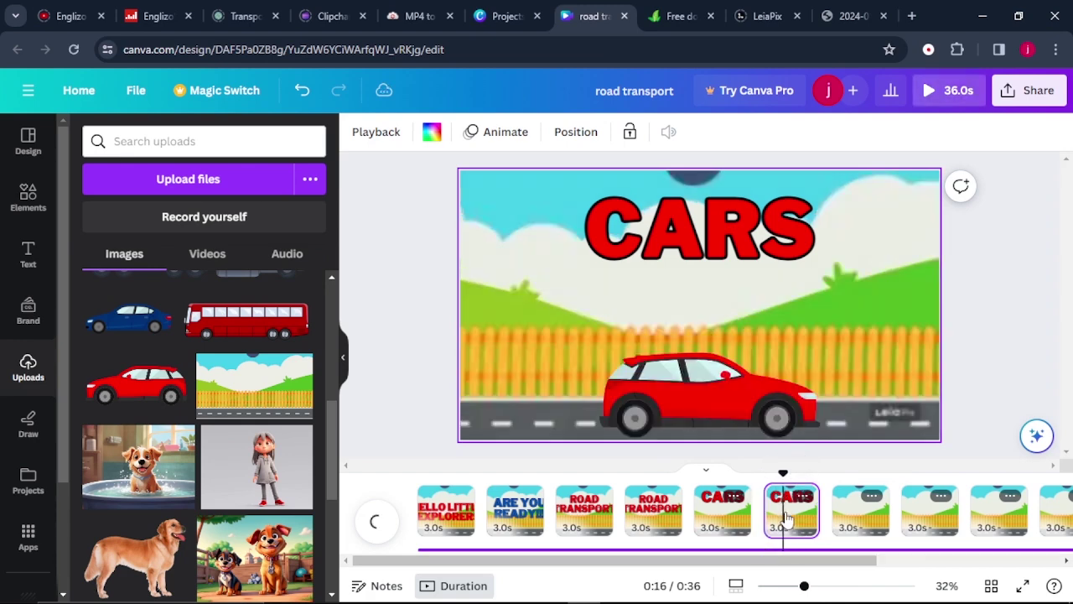
{"action": "left_click", "coordinate": [691, 391]}
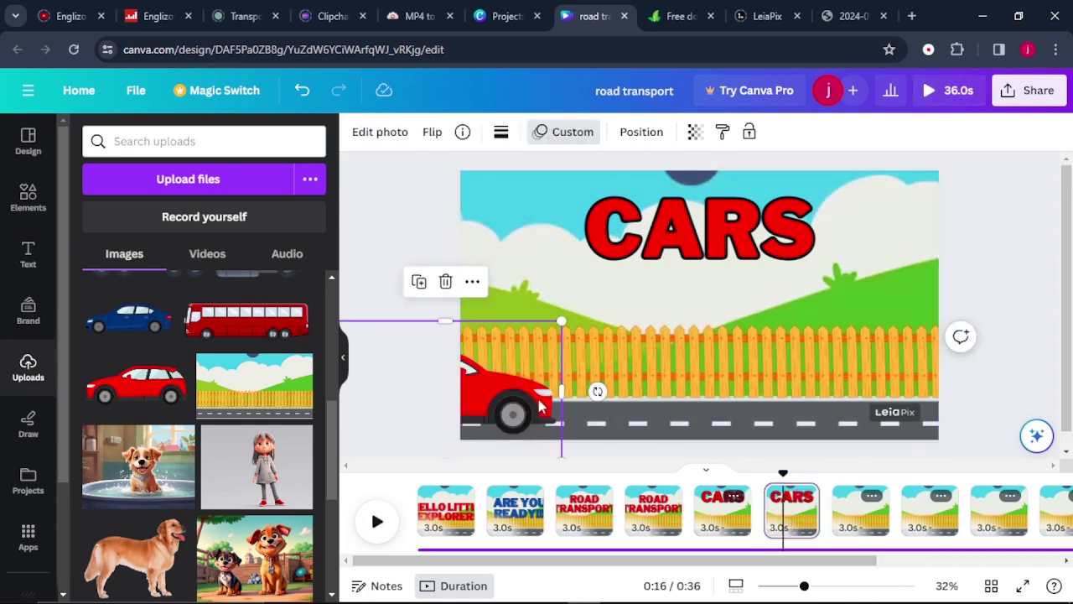
{"action": "key", "text": "Delete"}
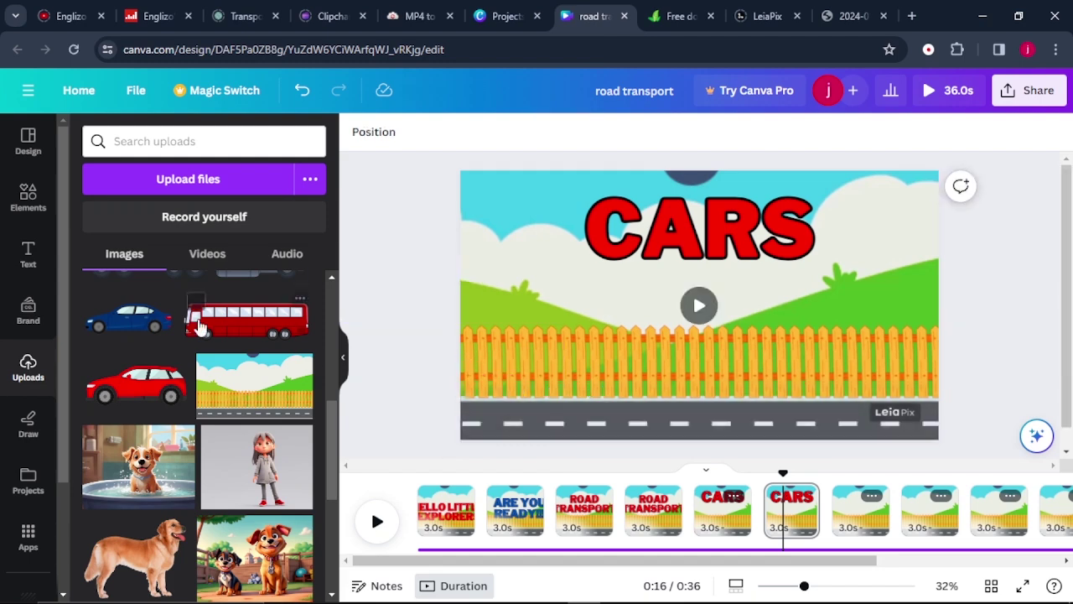
Add the uploaded blue car to the duplicated CARS page, scale it down and place it on the road partly past the left edge.
{"action": "left_click", "coordinate": [151, 325]}
{"action": "left_click_drag", "start_coordinate": [688, 307], "coordinate": [582, 379]}
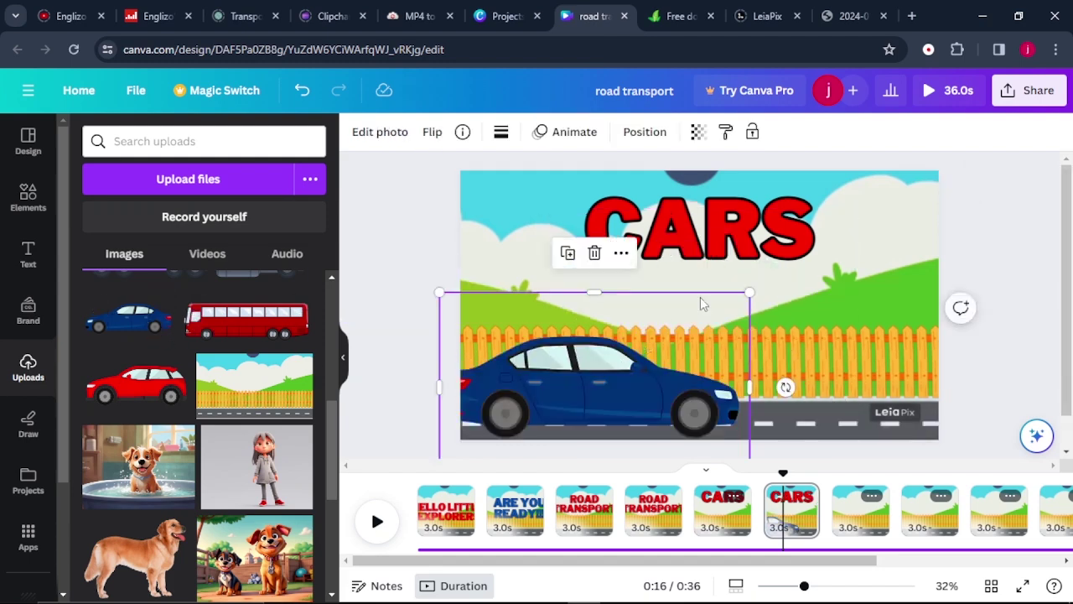
{"action": "left_click_drag", "start_coordinate": [750, 292], "coordinate": [692, 319]}
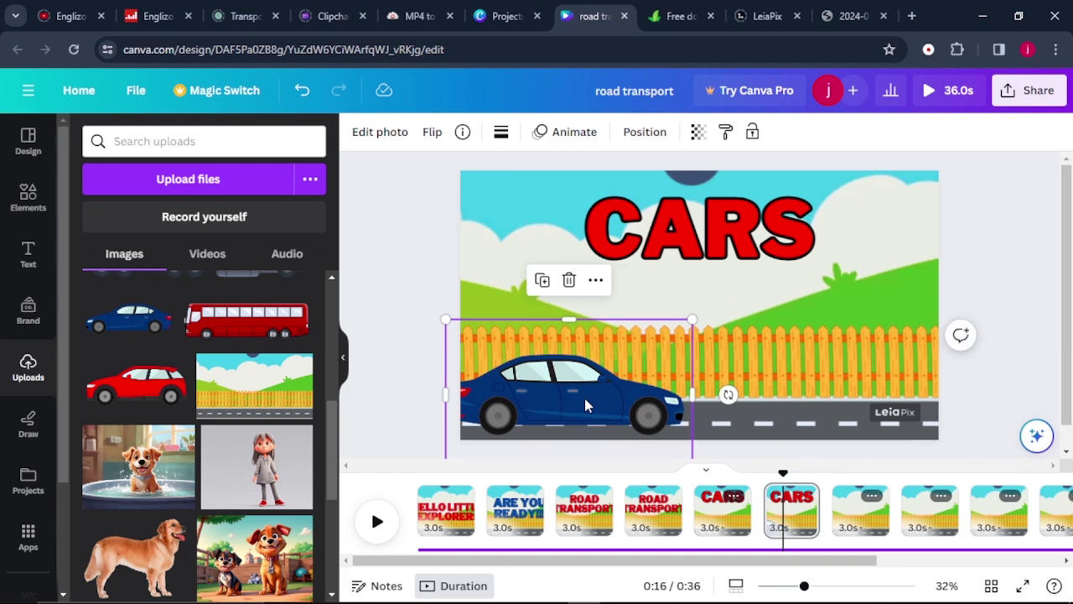
{"action": "left_click_drag", "start_coordinate": [580, 407], "coordinate": [497, 404]}
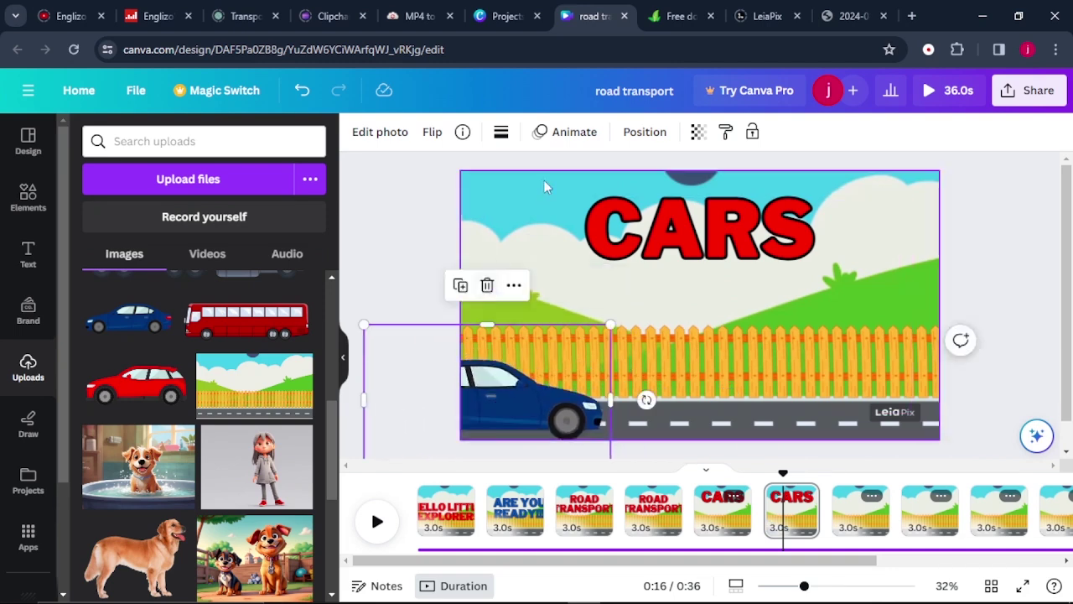
Create a custom animation moving the blue car along the road past the page's right edge, with Smooth movement and a slightly raised speed.
{"action": "left_click", "coordinate": [573, 144]}
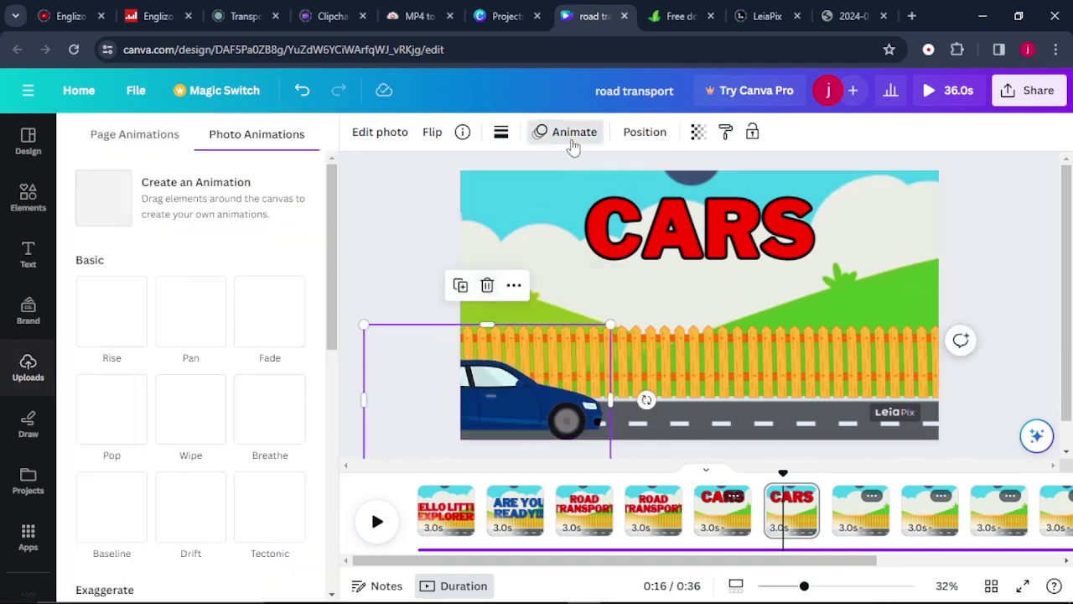
{"action": "left_click", "coordinate": [188, 192]}
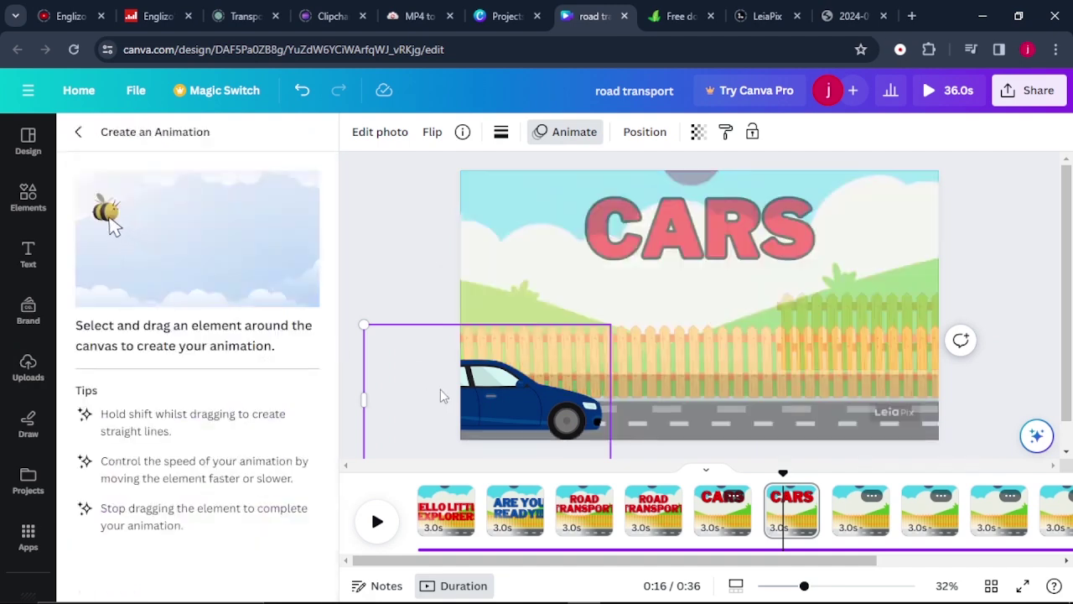
{"action": "left_click_drag", "start_coordinate": [480, 394], "coordinate": [1000, 391]}
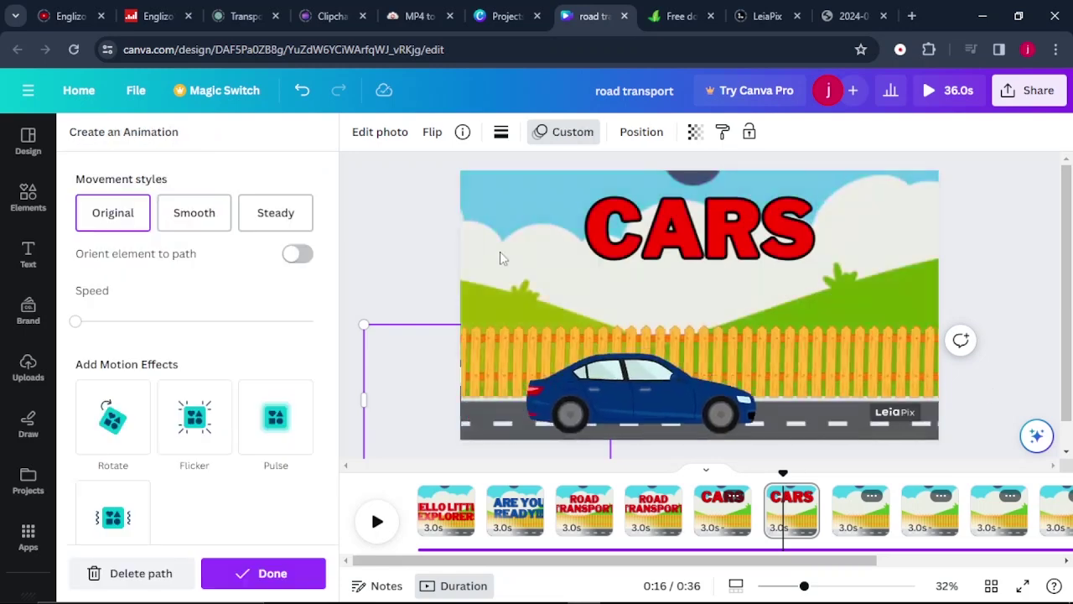
{"action": "left_click", "coordinate": [208, 228]}
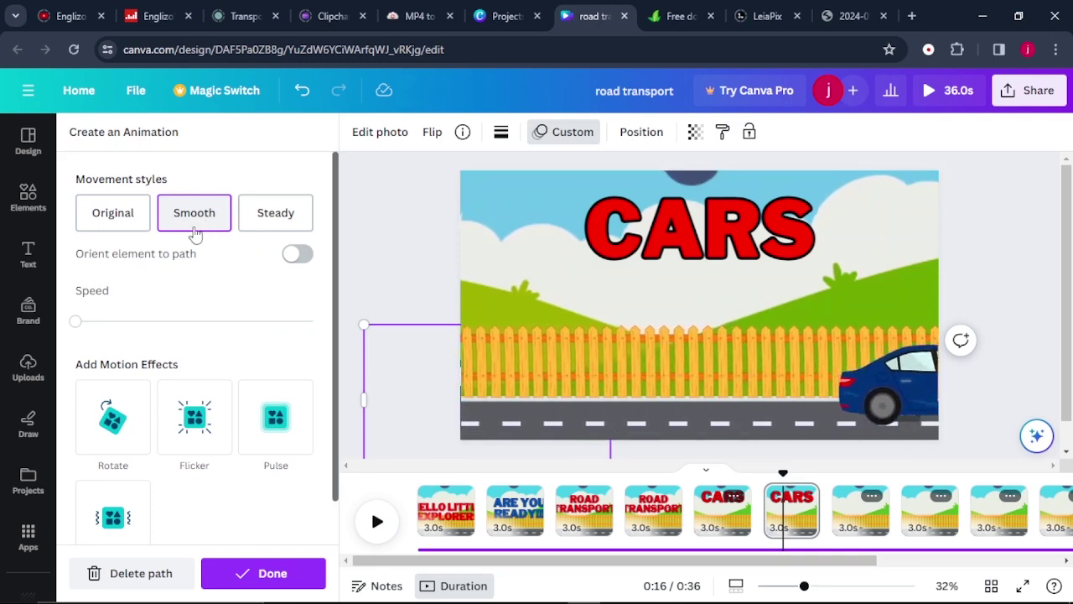
{"action": "left_click_drag", "start_coordinate": [77, 322], "coordinate": [90, 328]}
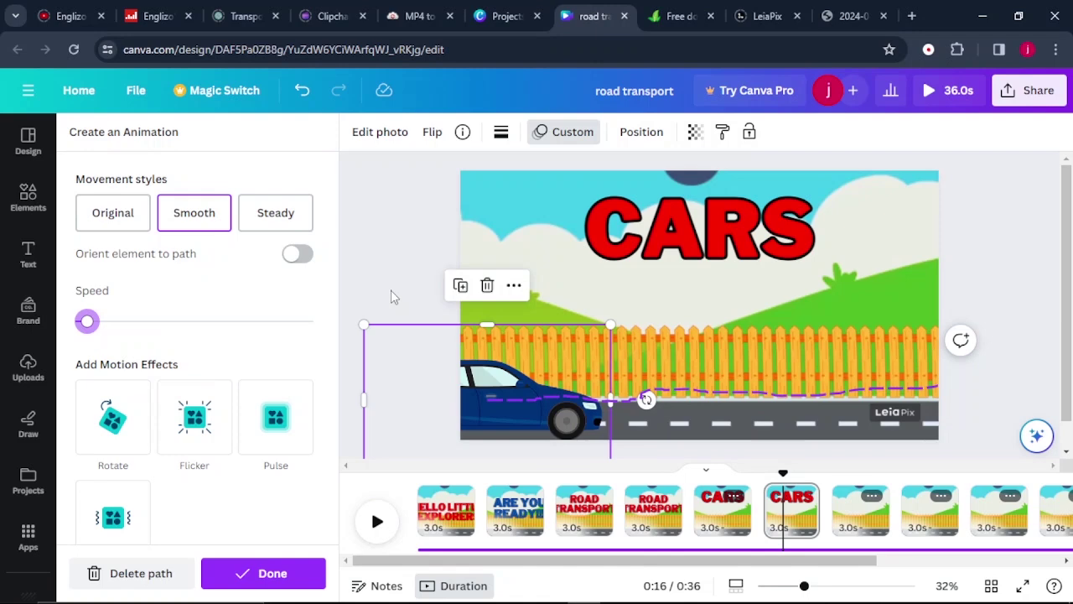
{"action": "left_click", "coordinate": [722, 509]}
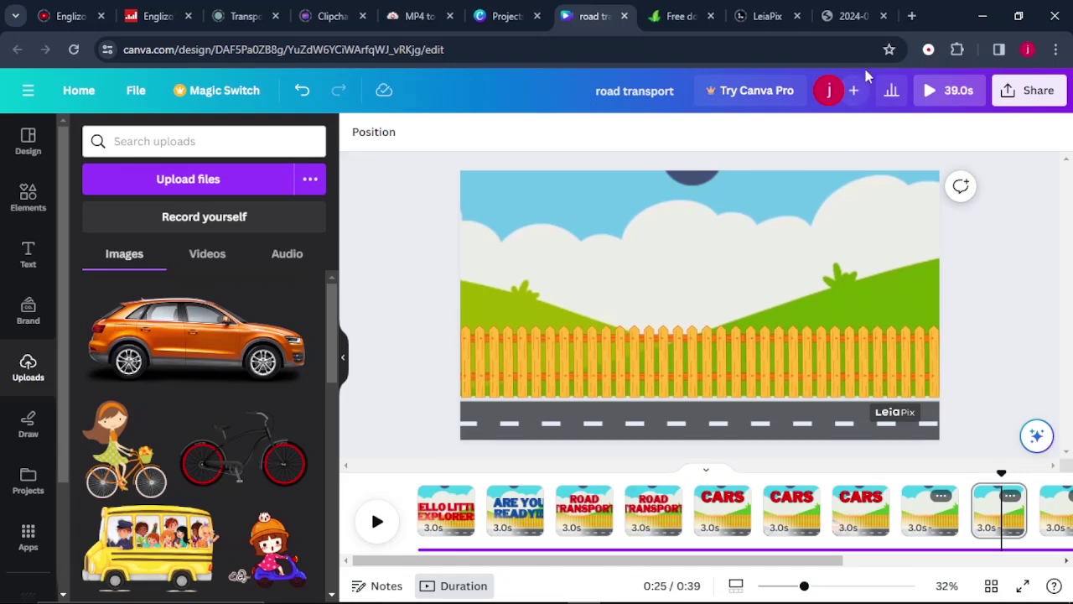
Open Pixabay in a new browser tab, search its music for "cartoon music" and look through the tracks.
{"action": "left_click", "coordinate": [911, 18]}
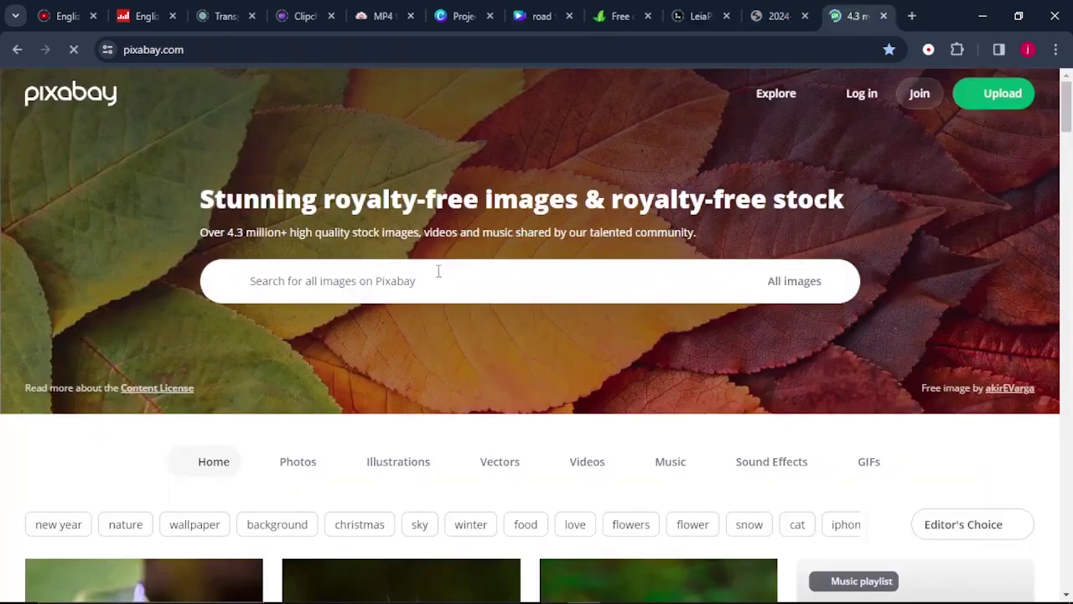
{"action": "left_click", "coordinate": [837, 285]}
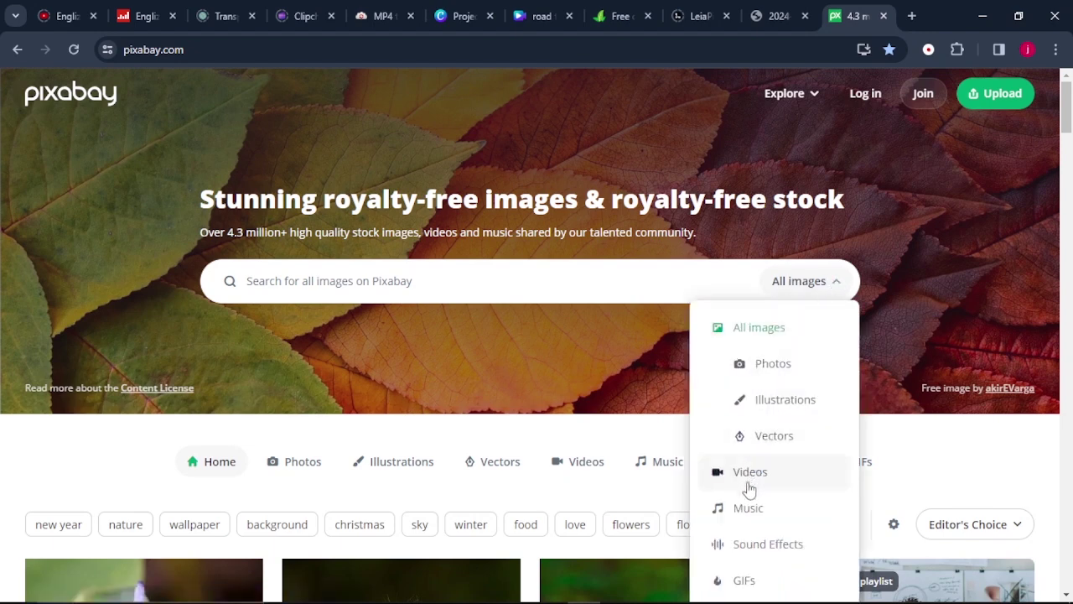
{"action": "left_click", "coordinate": [748, 508]}
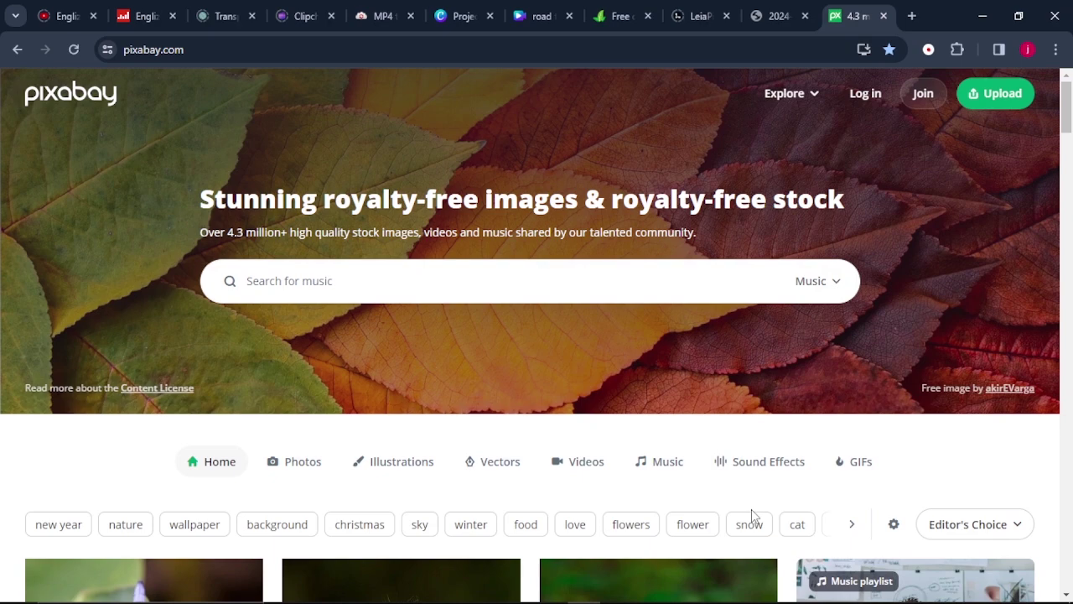
{"action": "left_click", "coordinate": [347, 285]}
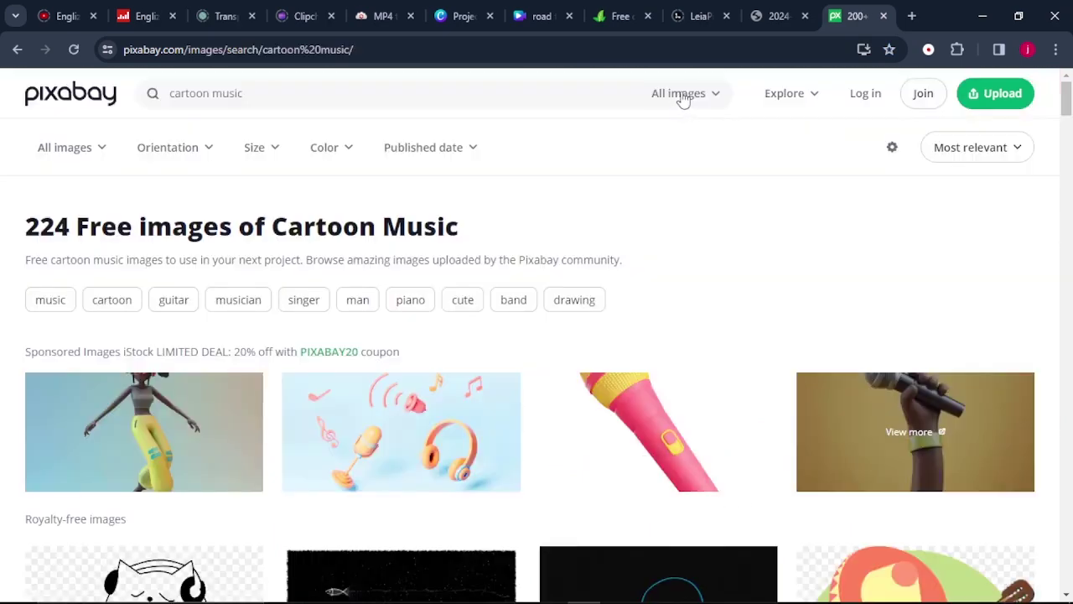
{"action": "left_click", "coordinate": [680, 94]}
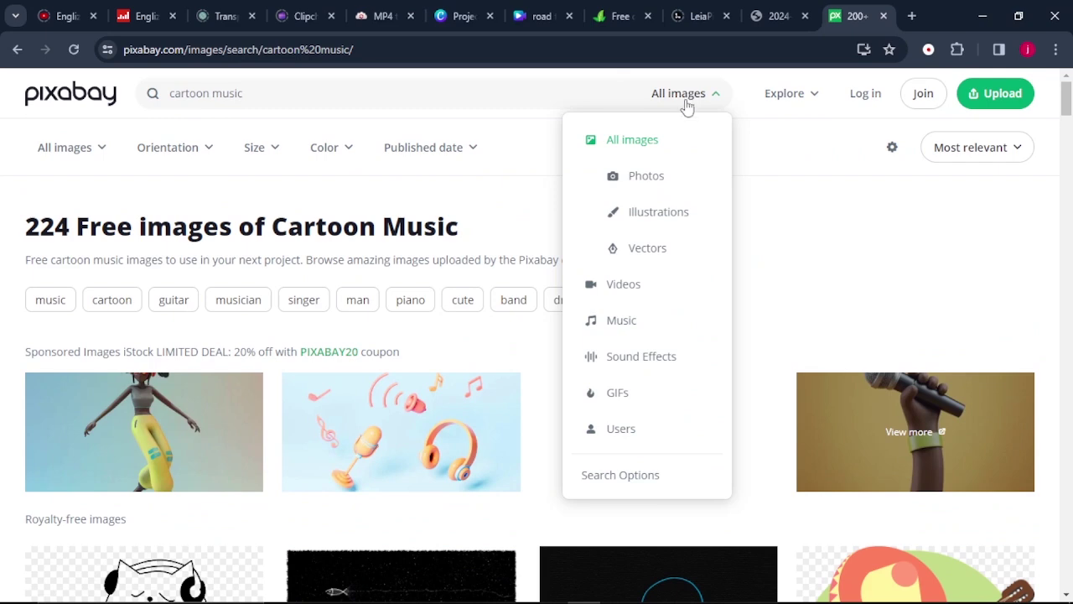
{"action": "left_click", "coordinate": [635, 321]}
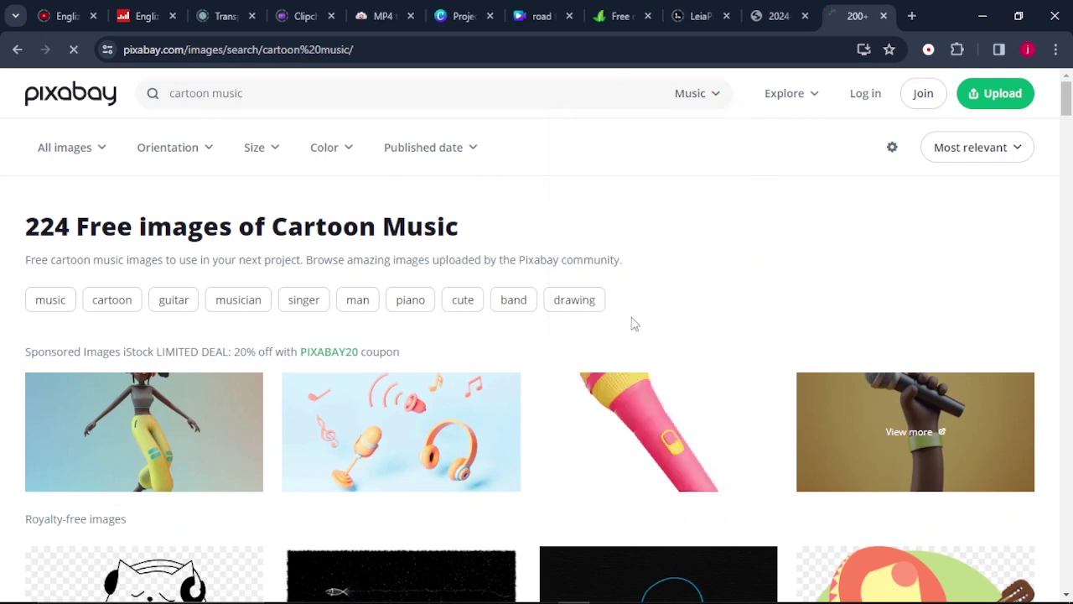
{"action": "scroll", "coordinate": [394, 411], "scroll_direction": "down", "scroll_amount": 3}
{"action": "scroll", "coordinate": [375, 417], "scroll_direction": "down", "scroll_amount": 1}
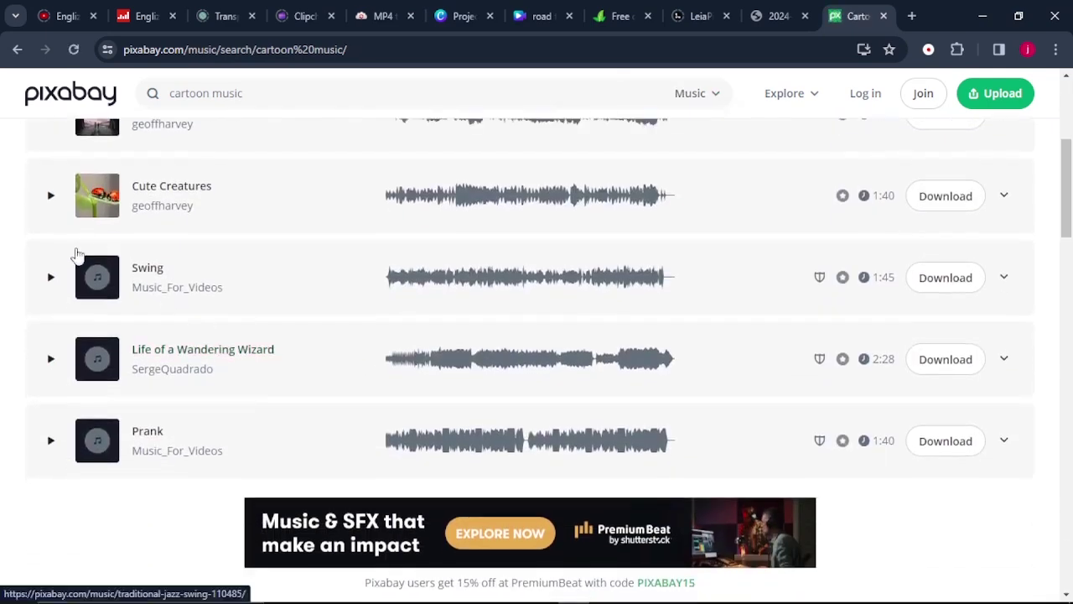
{"action": "scroll", "coordinate": [57, 341], "scroll_direction": "down", "scroll_amount": 2}
{"action": "scroll", "coordinate": [61, 356], "scroll_direction": "down", "scroll_amount": 2}
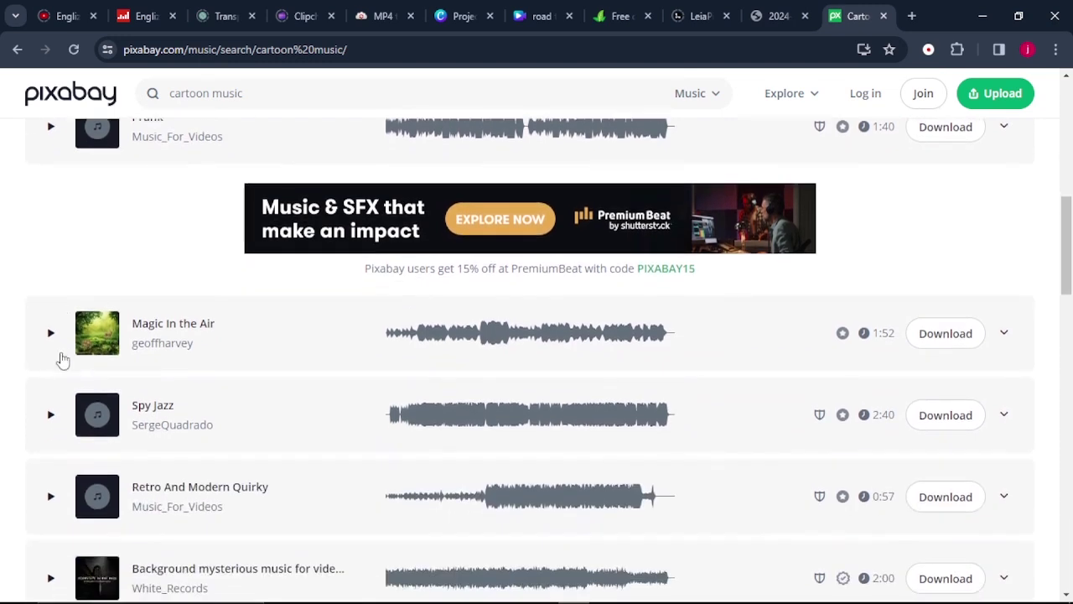
Return to the Canva design and add the uploaded best-adventure-ever-122726 audio at the start of the timeline, below the voiceover.
{"action": "key", "text": "ctrl+7"}
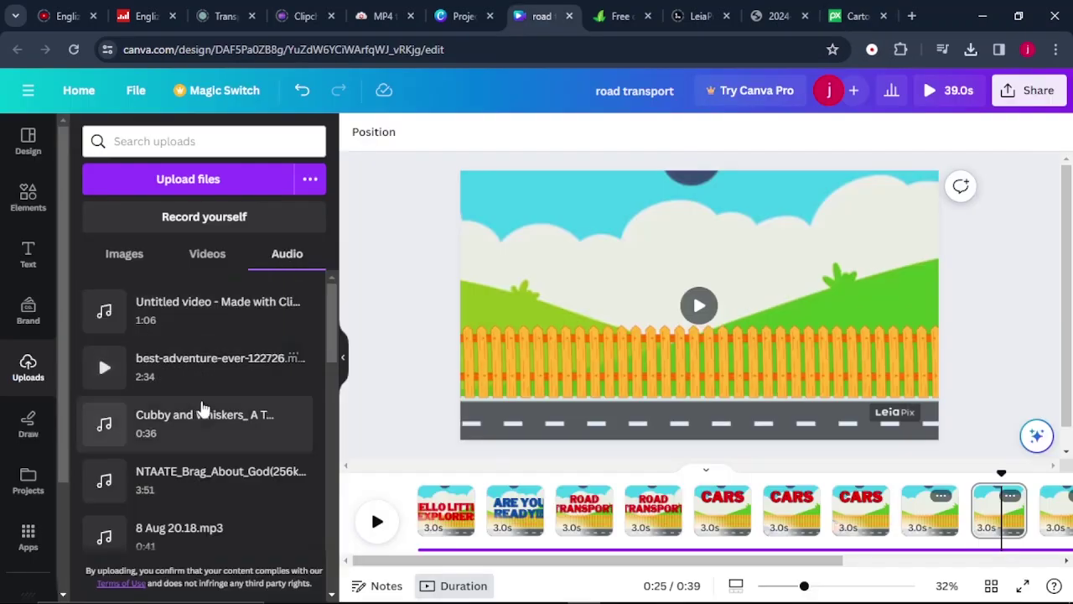
{"action": "scroll", "coordinate": [444, 562], "scroll_direction": "right", "scroll_amount": 3}
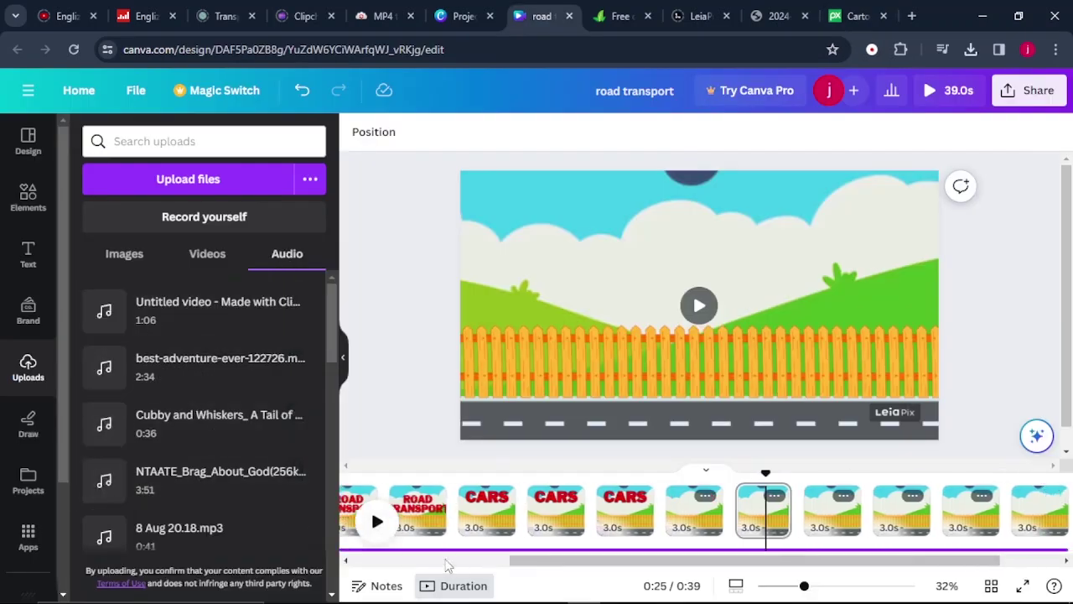
{"action": "scroll", "coordinate": [447, 566], "scroll_direction": "left", "scroll_amount": 3}
{"action": "left_click_drag", "start_coordinate": [220, 366], "coordinate": [423, 541]}
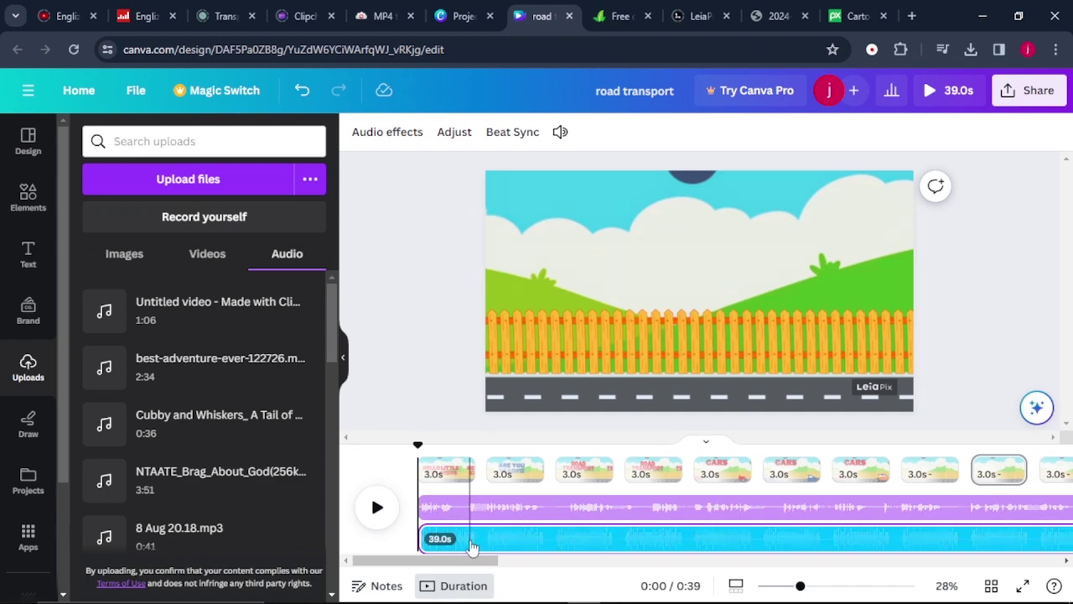
Set the background music track's volume to 9 and play back the video to check the mix.
{"action": "left_click", "coordinate": [472, 545]}
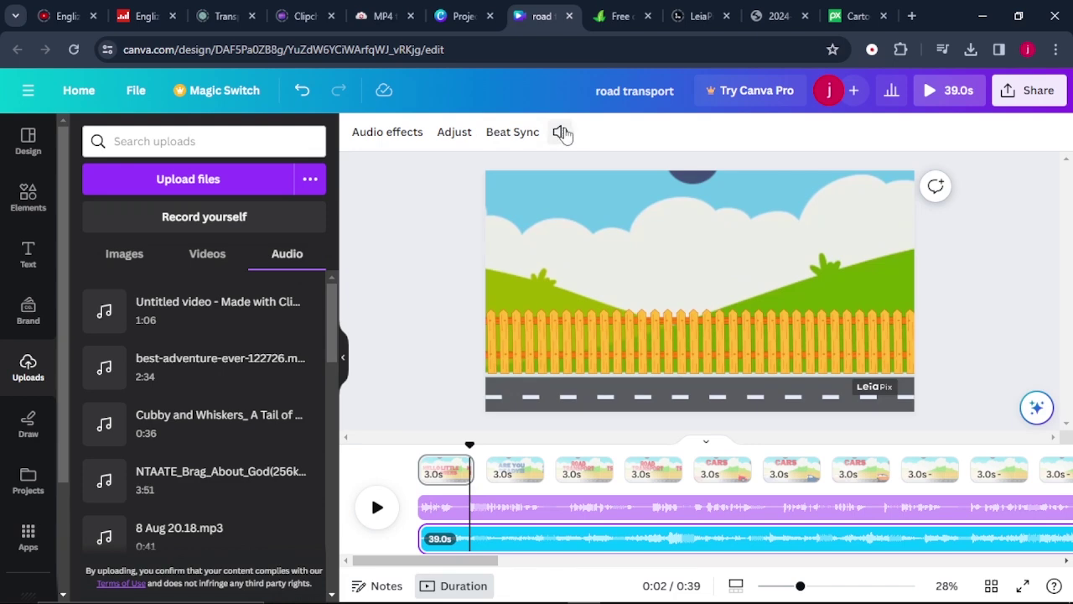
{"action": "left_click", "coordinate": [562, 132]}
{"action": "left_click_drag", "start_coordinate": [615, 216], "coordinate": [564, 209]}
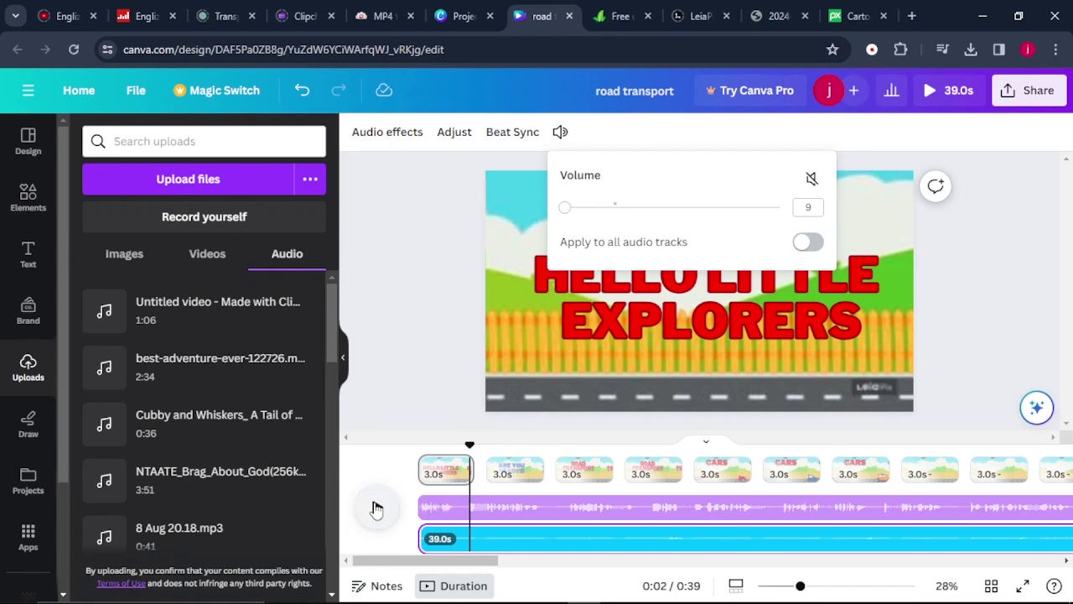
{"action": "left_click", "coordinate": [376, 509]}
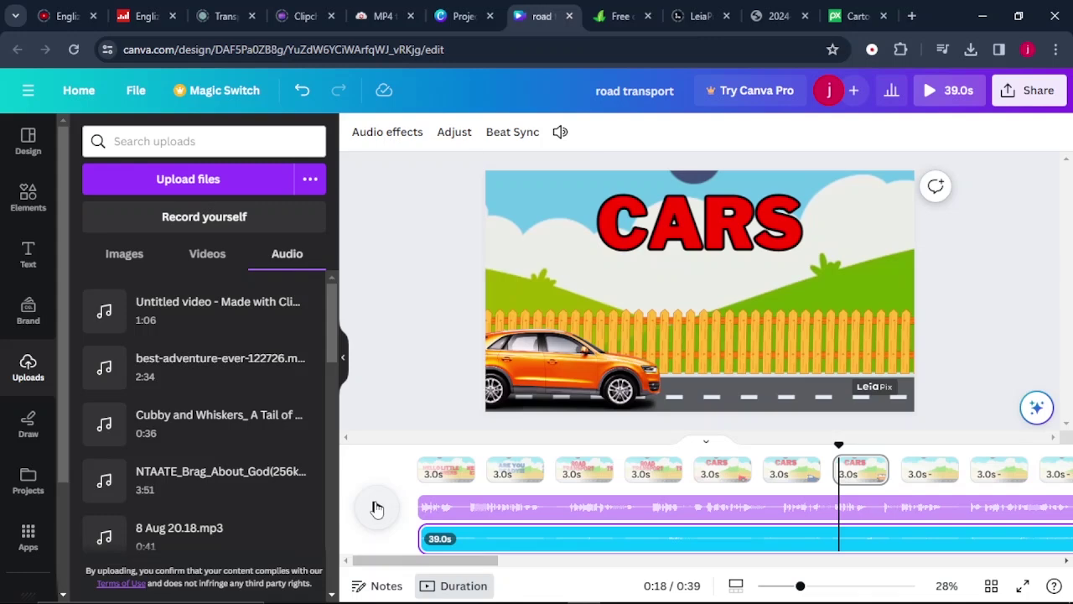
{"action": "left_click", "coordinate": [378, 509]}
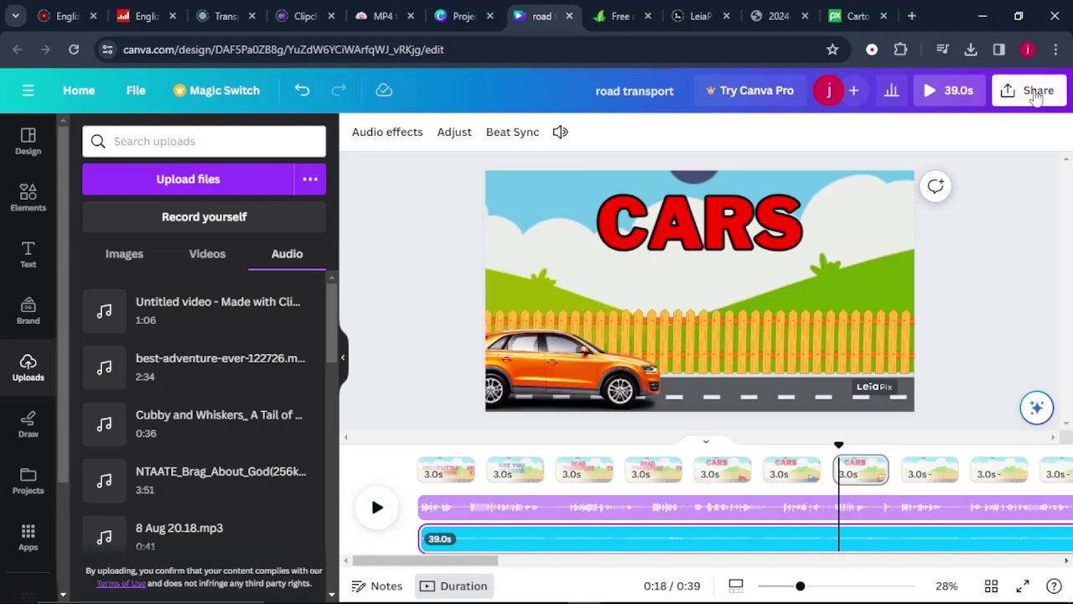
Download all 13 pages of the design as an MP4 video in 1080p (HD) quality.
{"action": "left_click", "coordinate": [1037, 95]}
{"action": "left_click", "coordinate": [828, 491]}
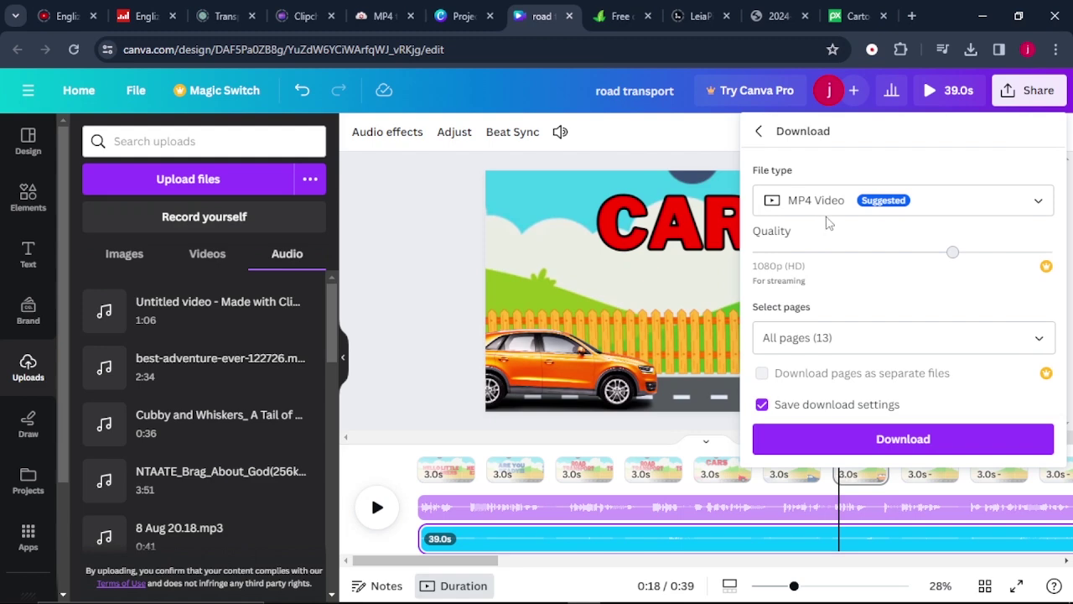
{"action": "left_click", "coordinate": [859, 439]}
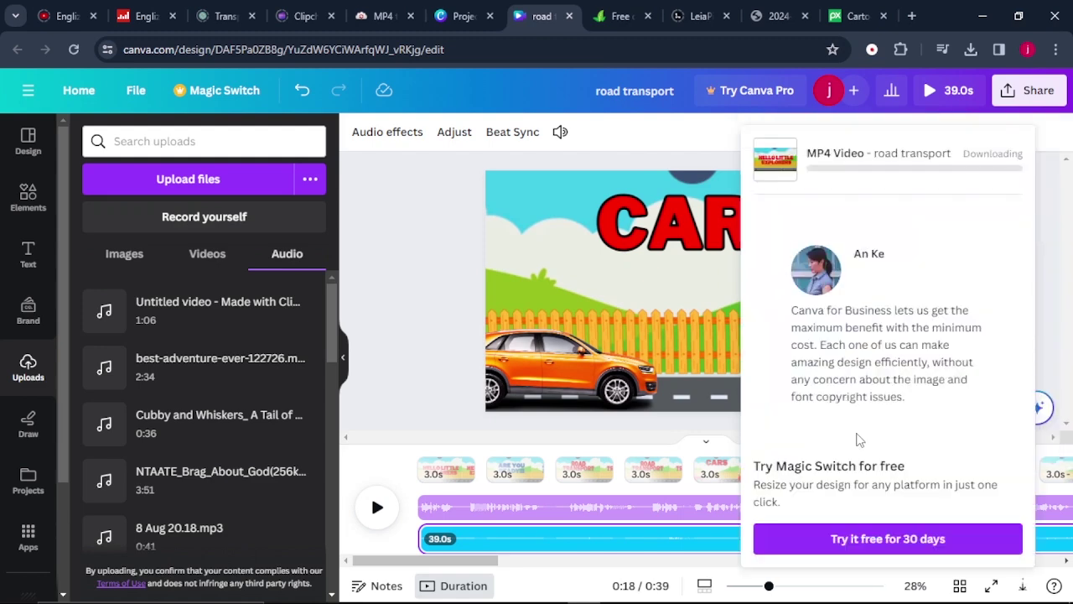